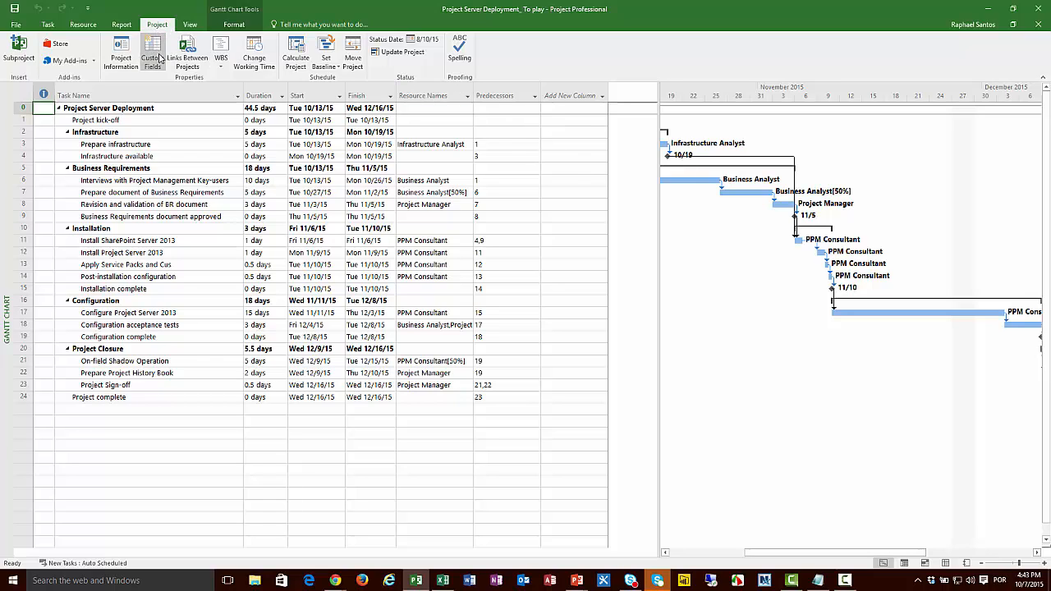
Step: Rename the task custom field Number1, of type Number, to "% Of Variance"
left_click(153, 60)
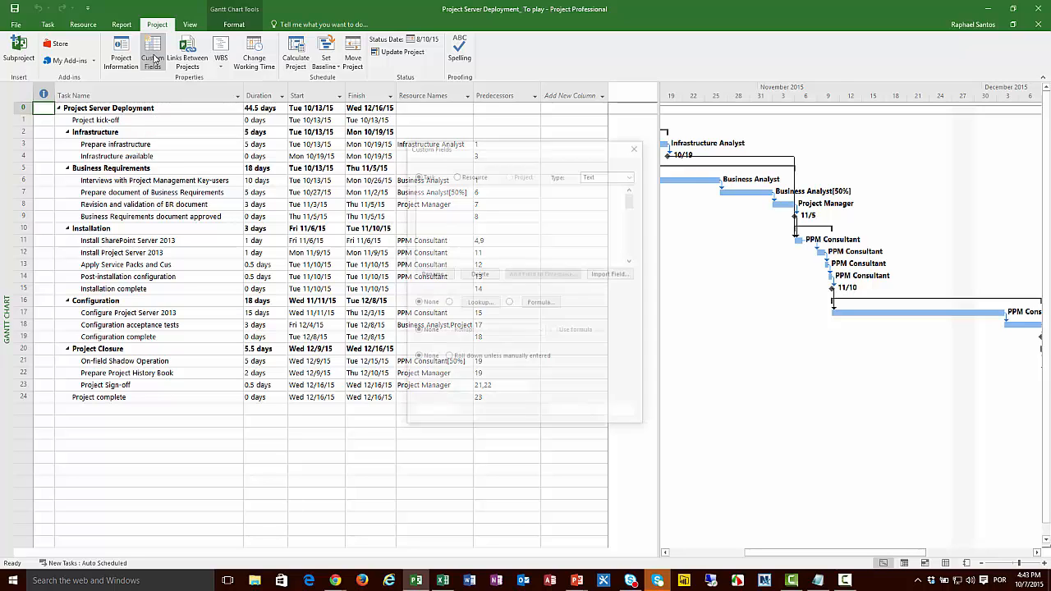
left_click(607, 175)
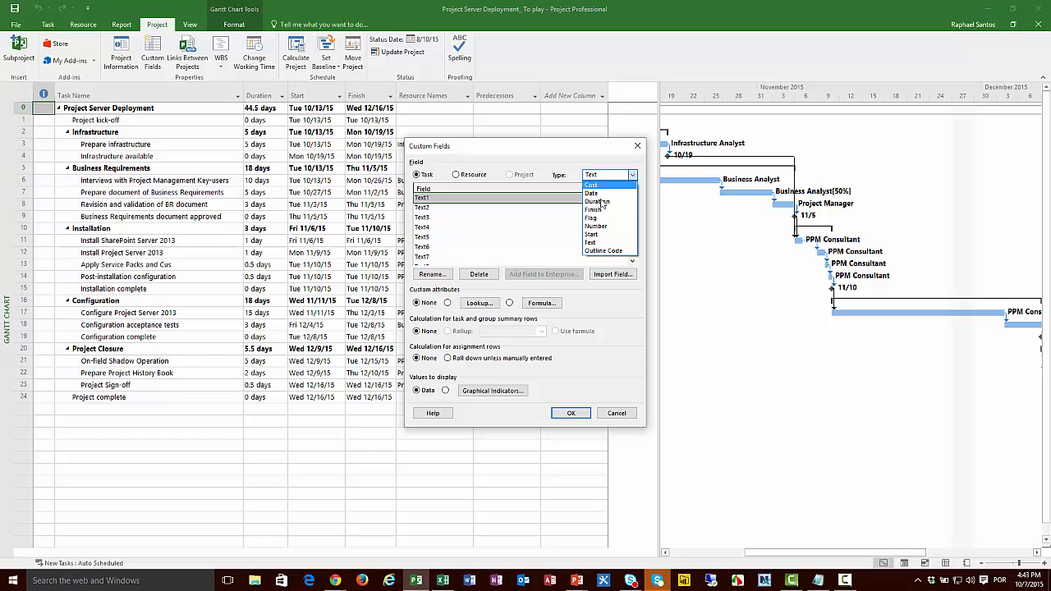
left_click(598, 226)
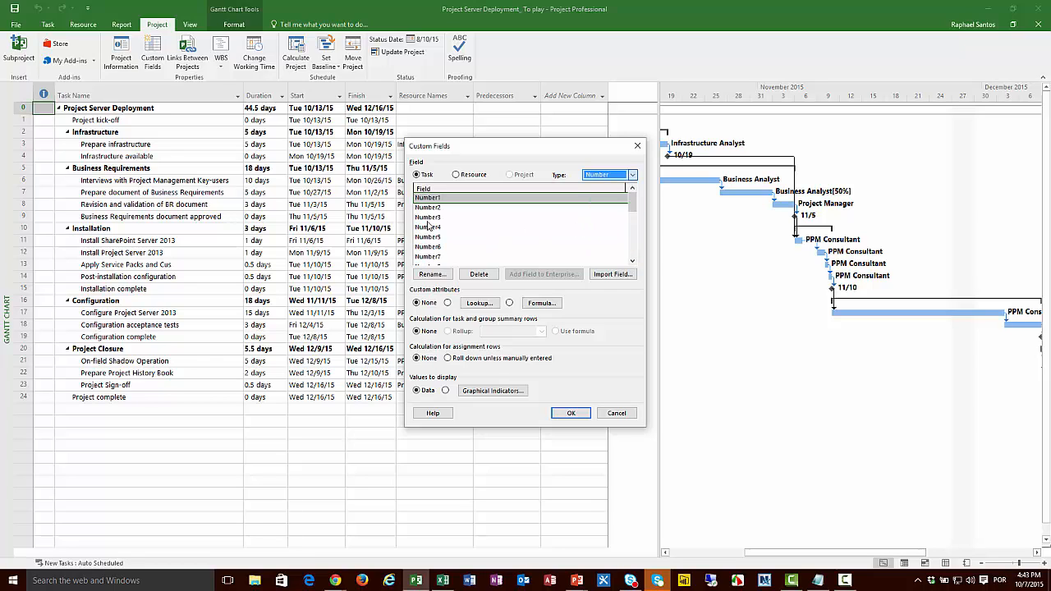
left_click(440, 278)
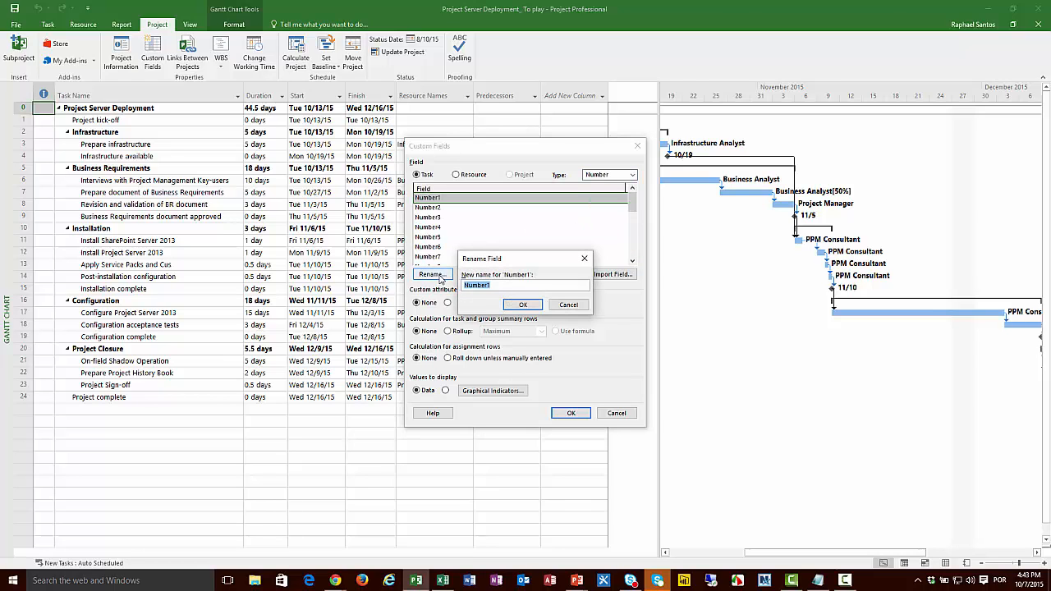
type("% Of Variance")
left_click(522, 304)
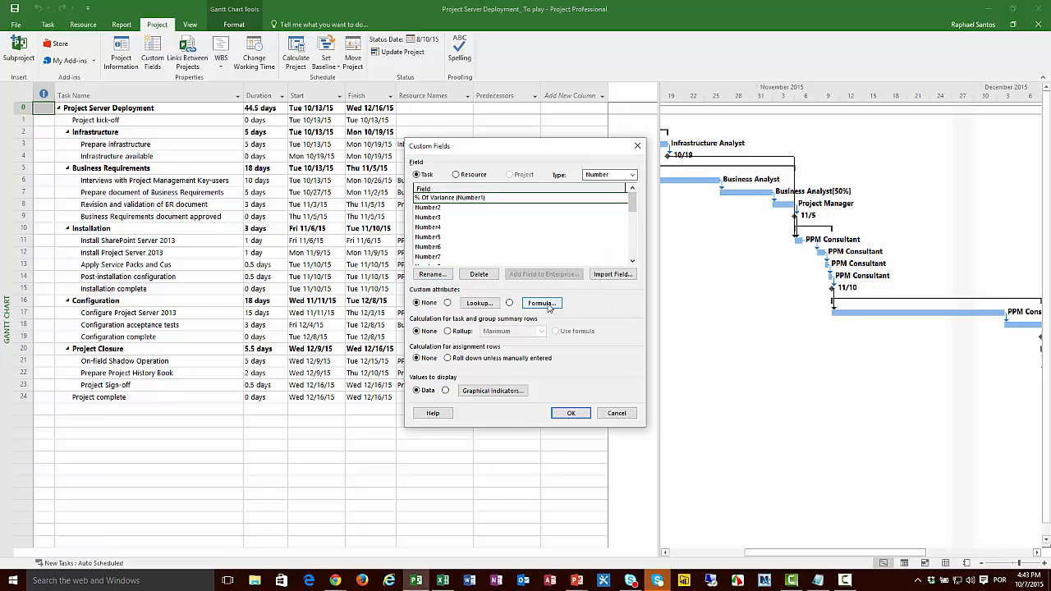
Step: Copy IIf([Baseline Finish]=ProjDateValue("NA") Or [Milestone],0,[Finish Variance]/[Baseline Duration]*100) from the Formulas file in Notepad into the % Of Variance field's formula, accepting the data replacement
left_click(545, 304)
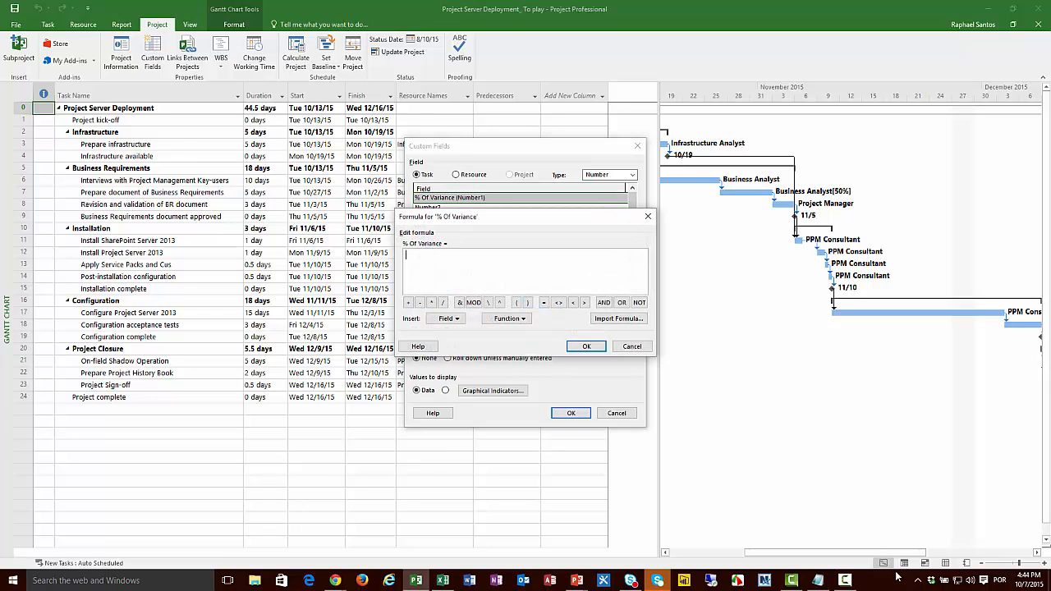
left_click(822, 583)
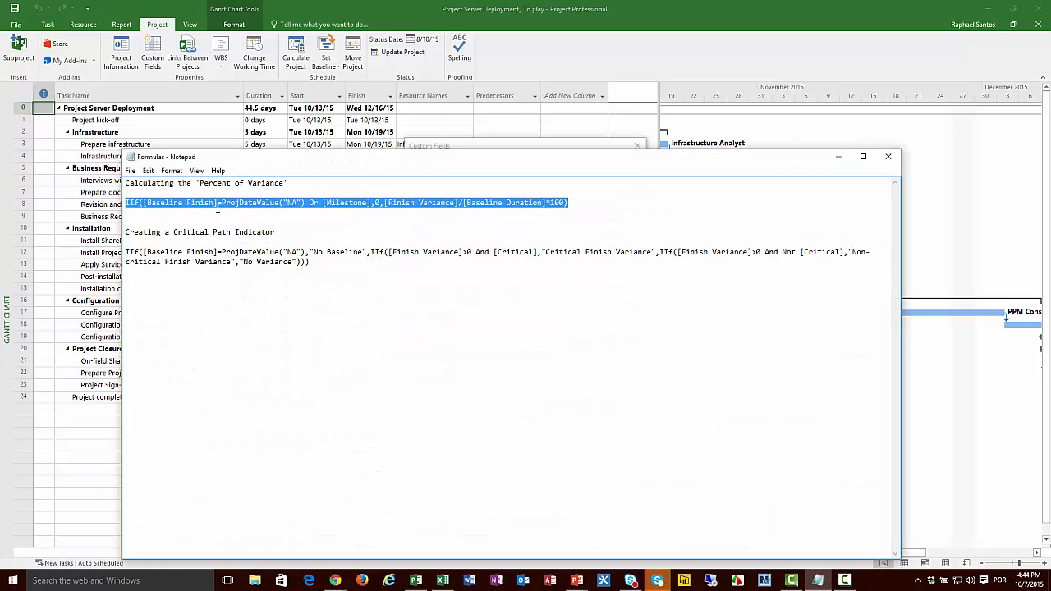
left_click(127, 202)
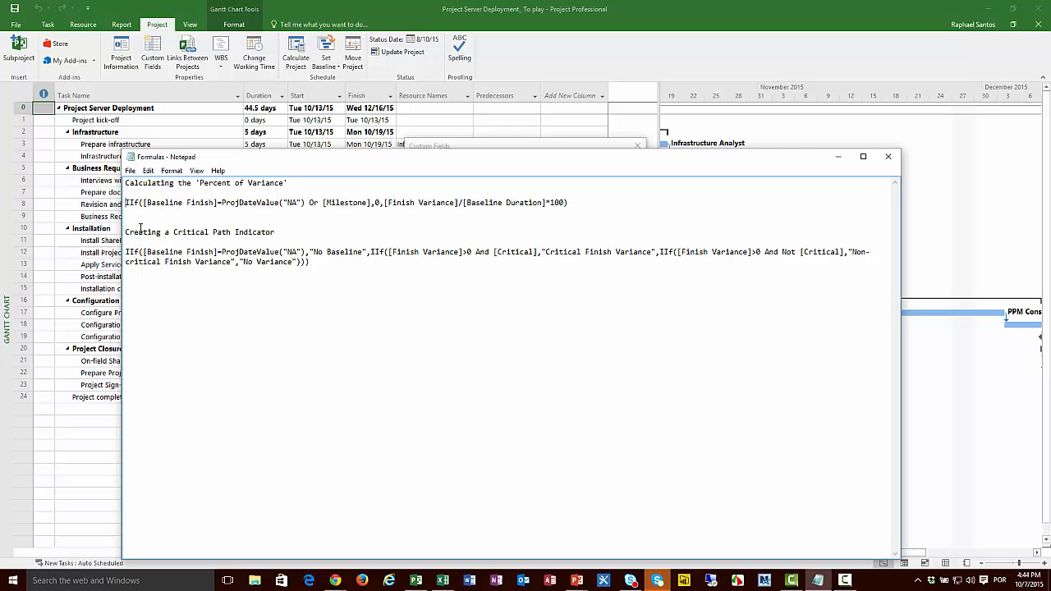
key("shift+End")
key("ctrl+c")
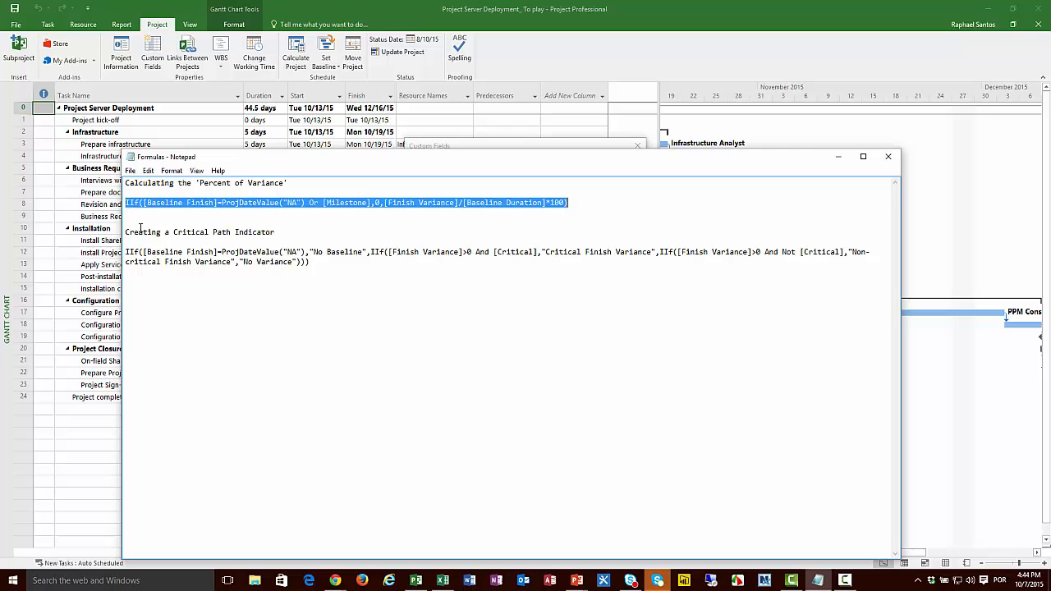
left_click(839, 157)
key("ctrl+v")
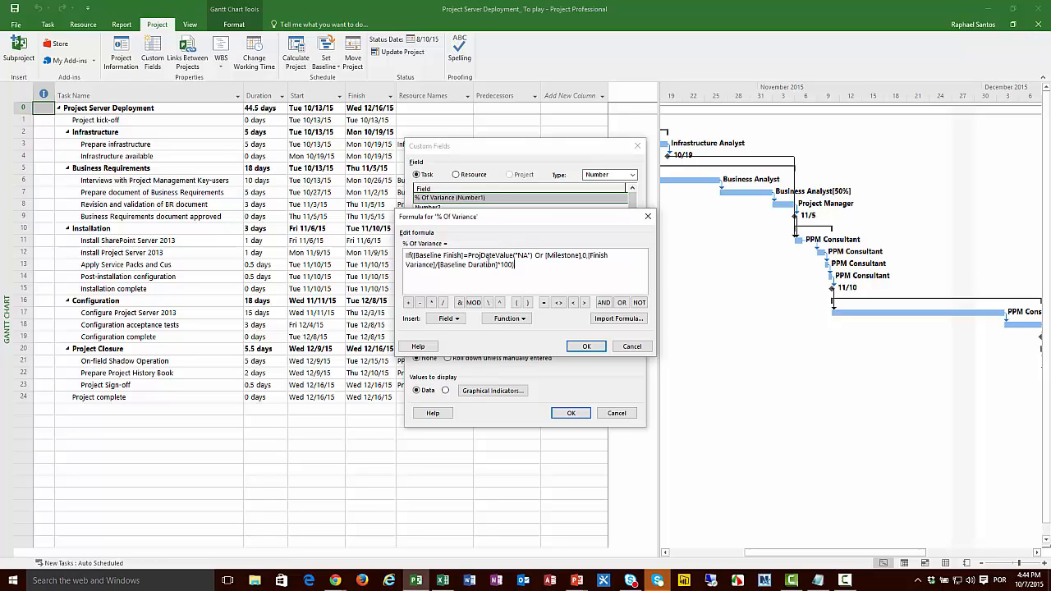
left_click(586, 346)
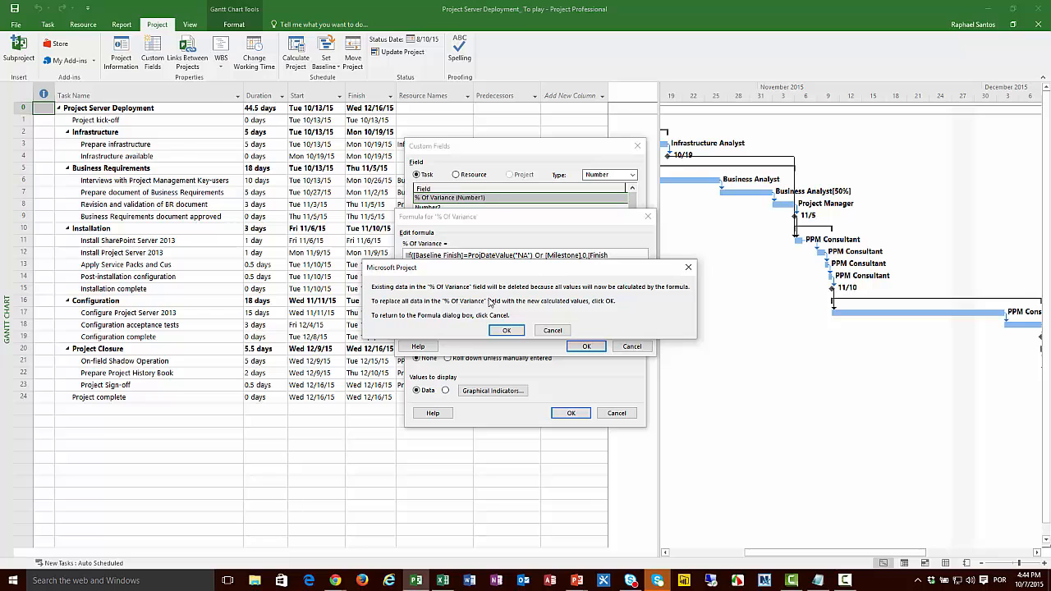
left_click(510, 331)
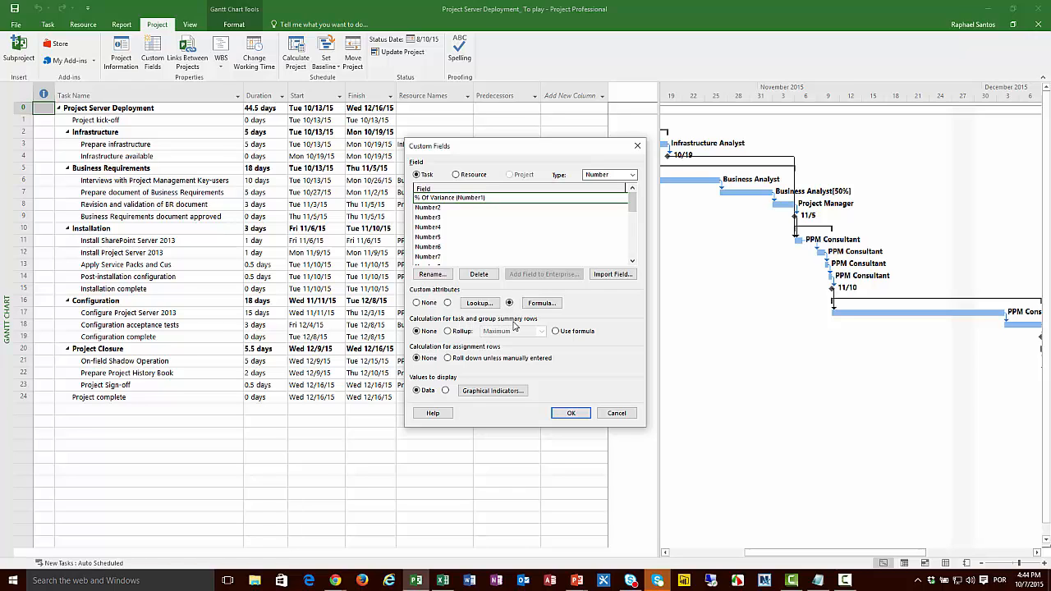
Step: Make task and group summary rows use the formula, and add the % Of Variance (Number1) field as a new column after Predecessors
left_click(557, 331)
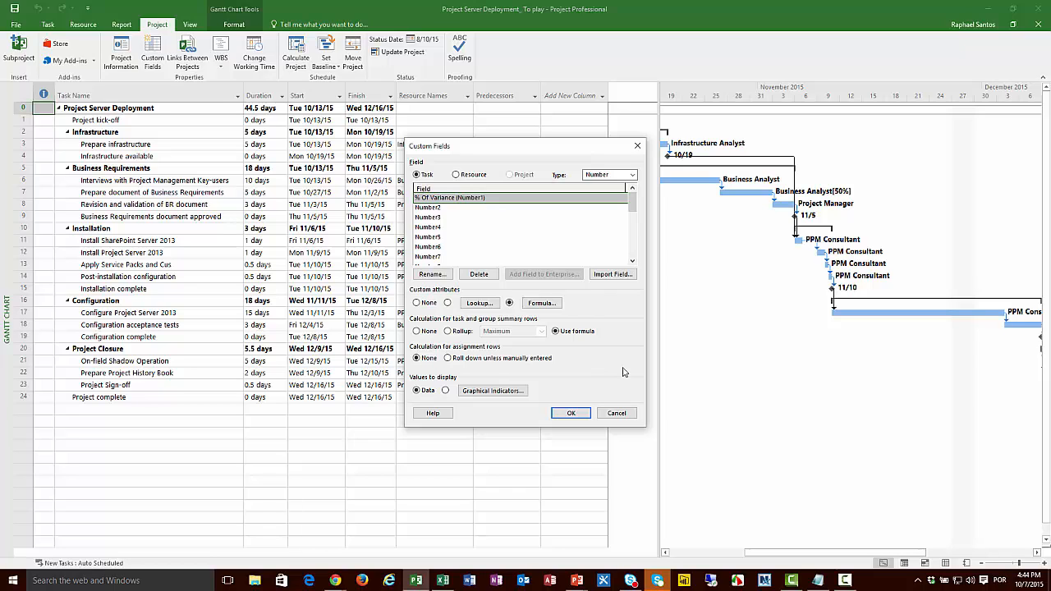
left_click(580, 415)
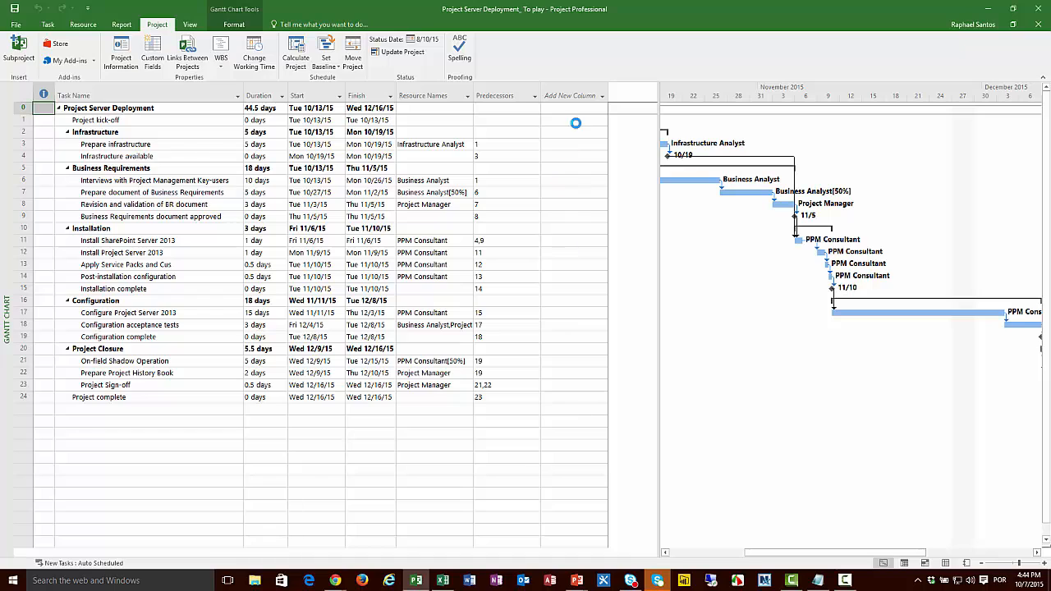
left_click(575, 95)
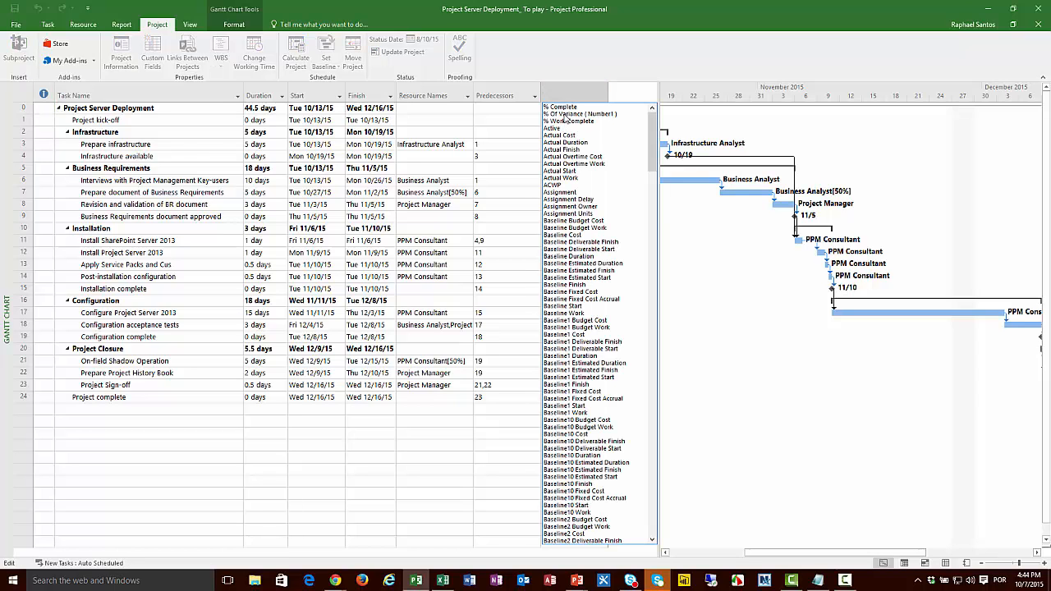
left_click(565, 115)
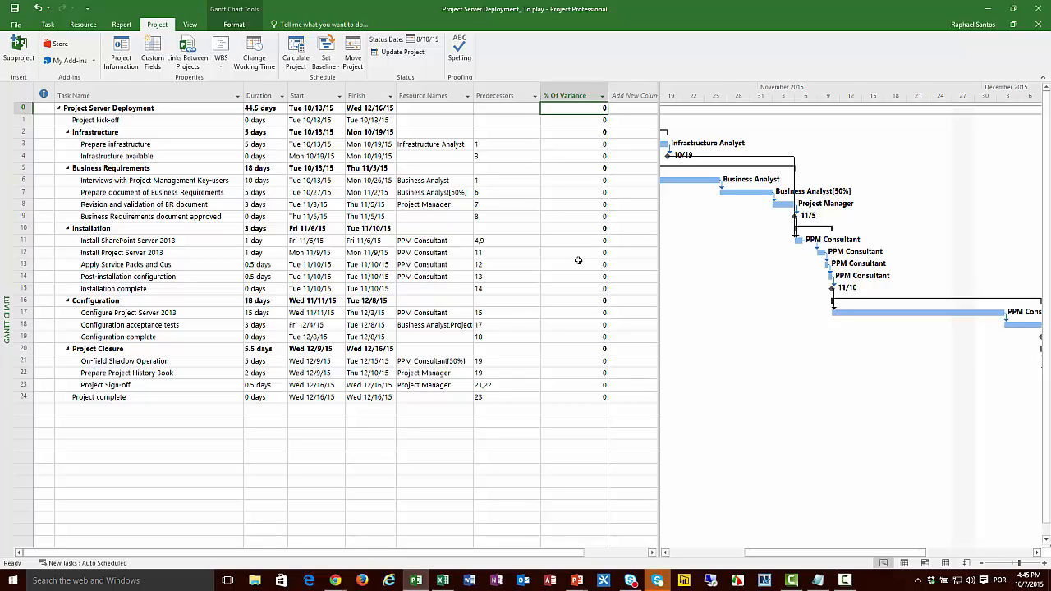
Step: Set the default Baseline for the entire project
left_click(332, 71)
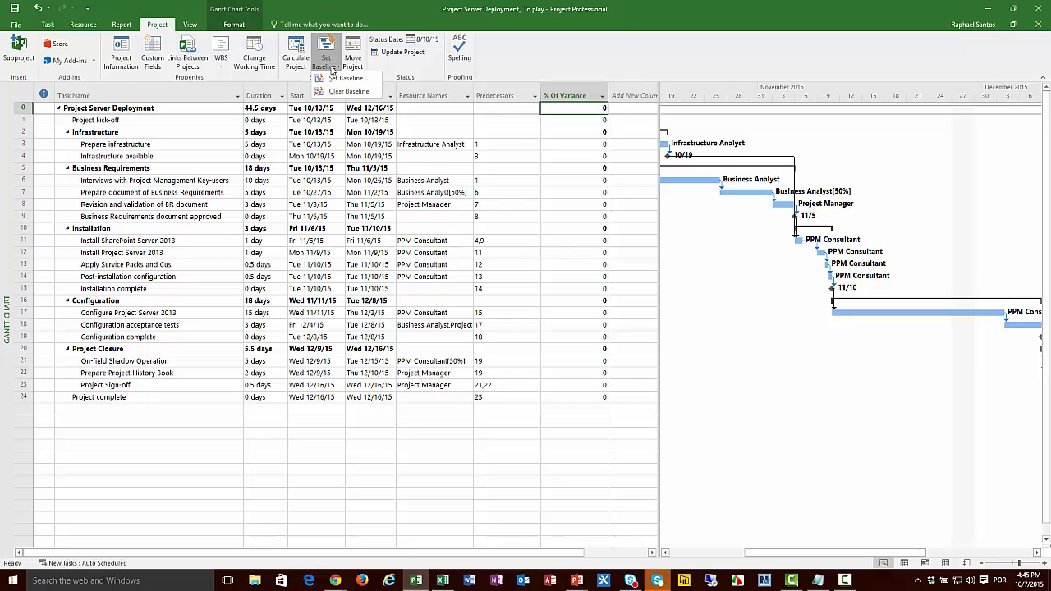
left_click(336, 78)
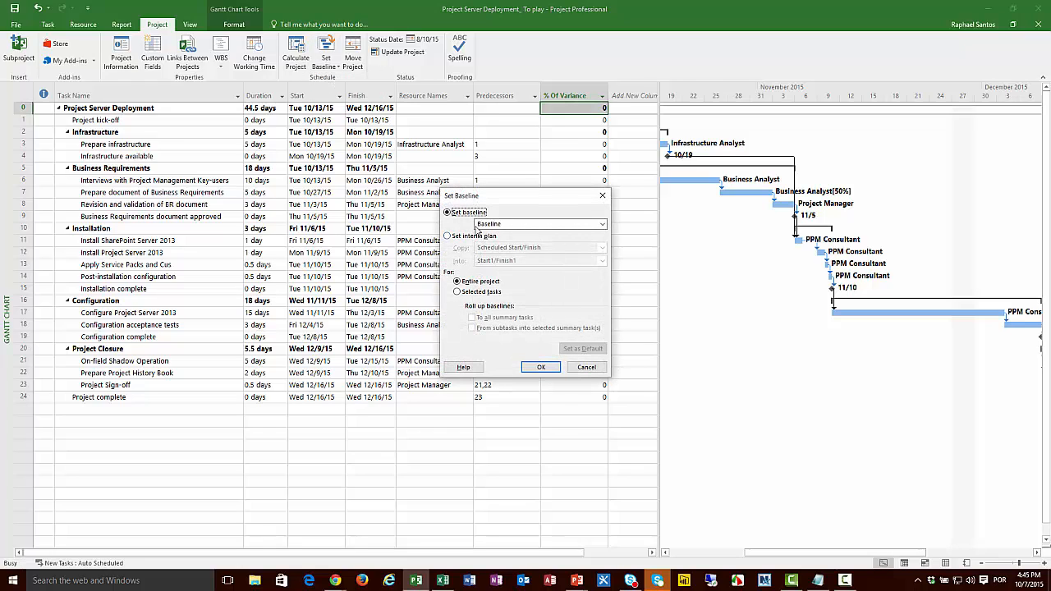
left_click(543, 370)
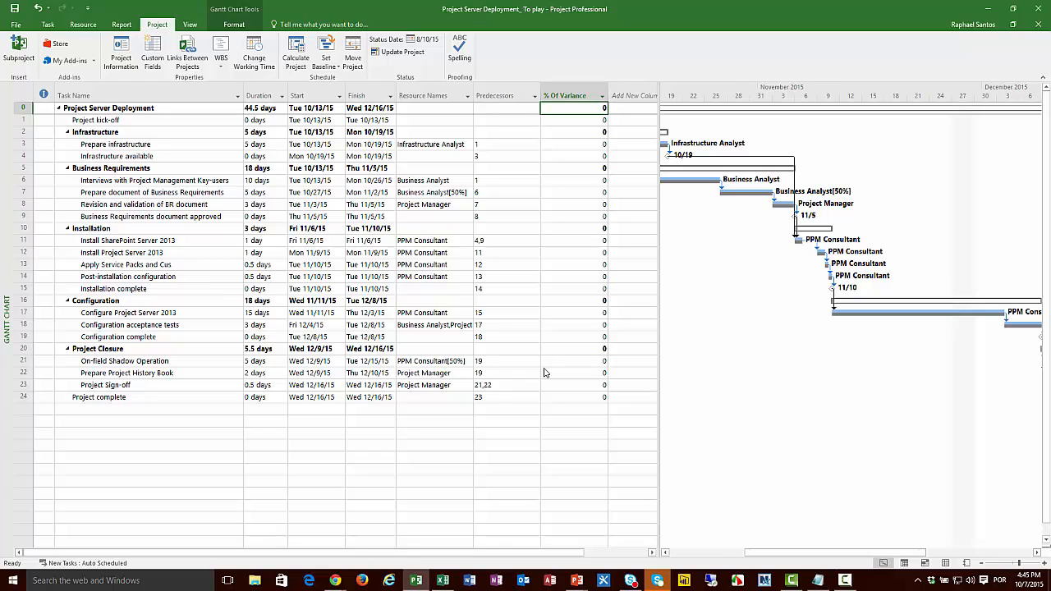
key("Left")
key("Left")
key("Left")
key("Left")
key("Left")
key("Left")
key("Left")
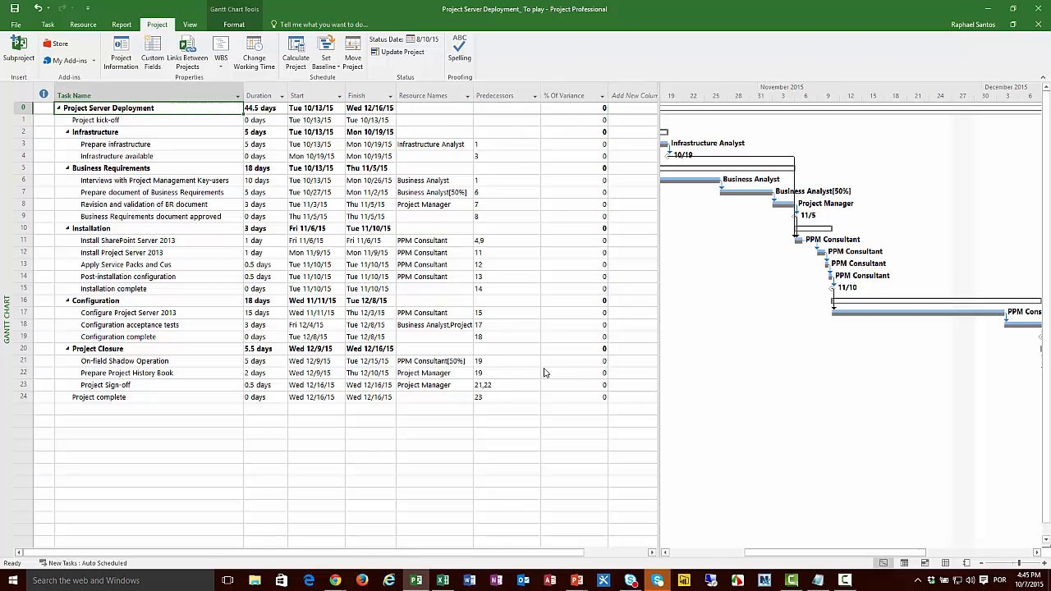
key("Down")
key("Down")
key("Down")
key("Right")
key("Right")
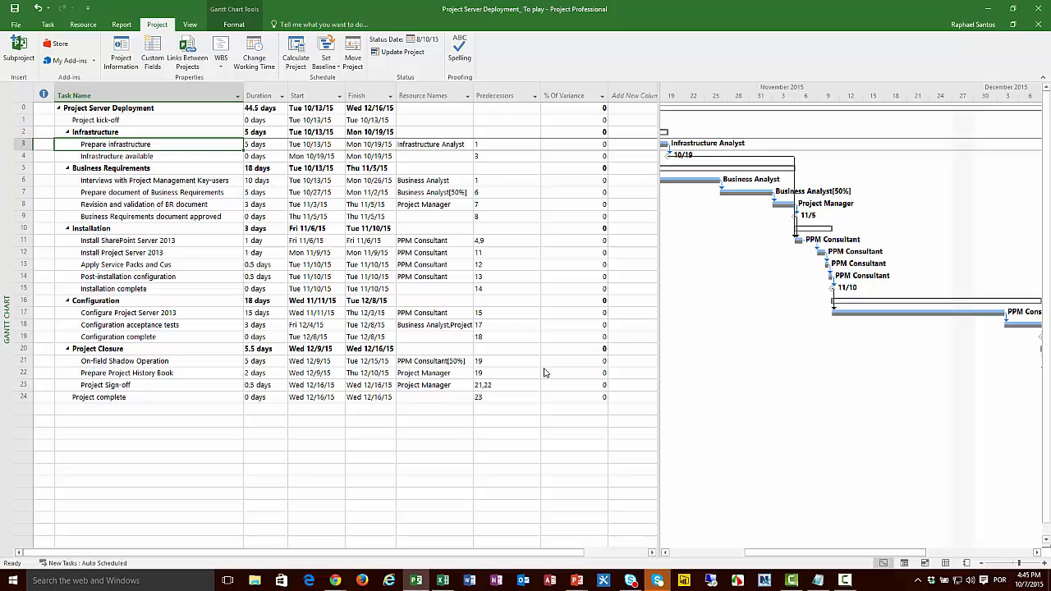
key("Left")
key("Left")
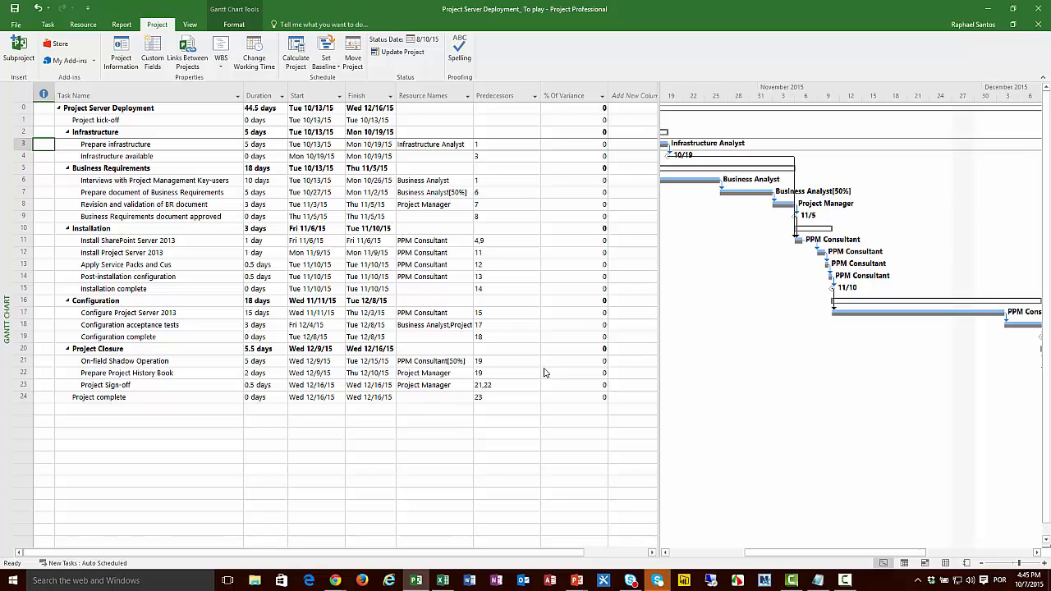
left_click(430, 146)
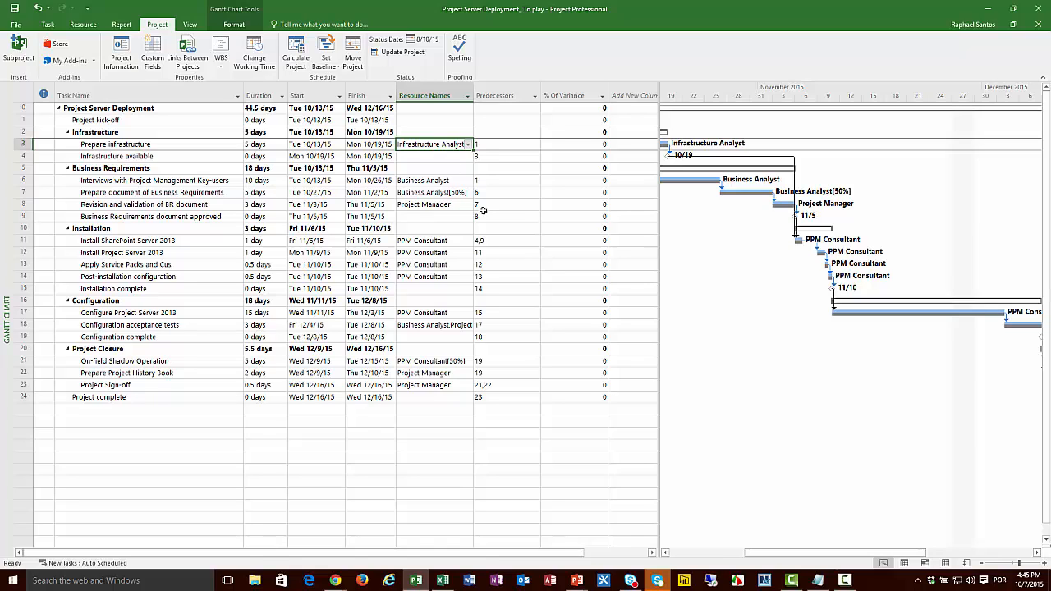
key("Left")
key("Left")
key("Left")
key("Left")
key("Left")
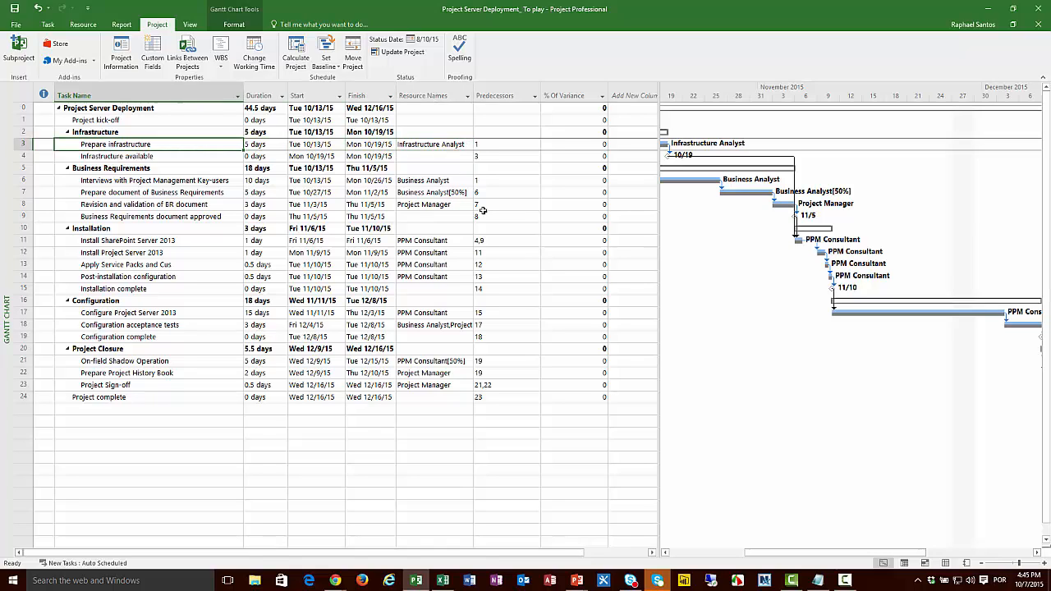
key("Right")
key("Right")
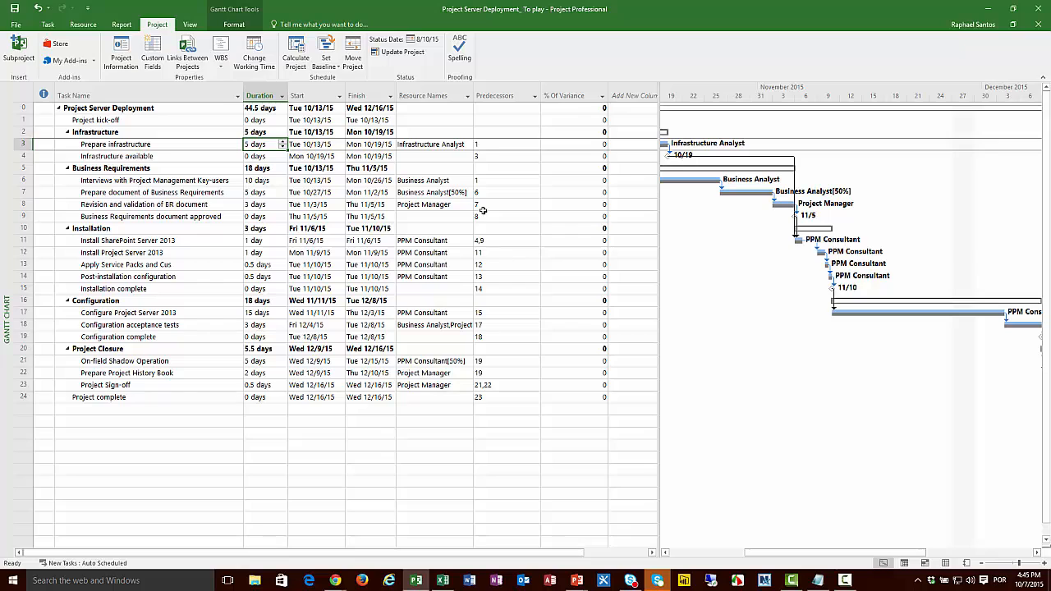
Step: Set the project's status date to Wed 10/14/15
left_click(667, 554)
left_click(667, 554)
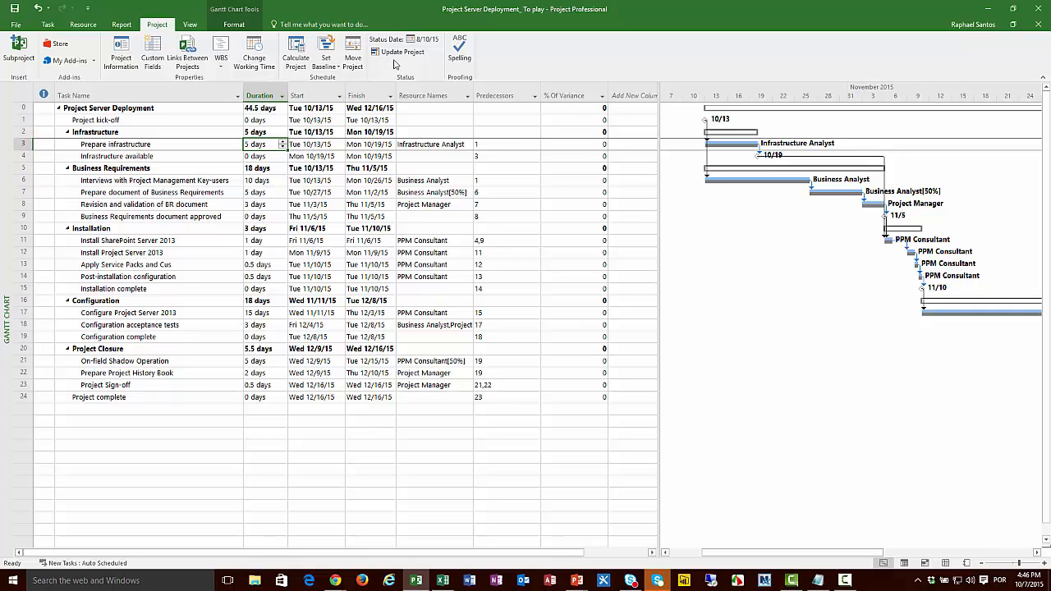
left_click(430, 39)
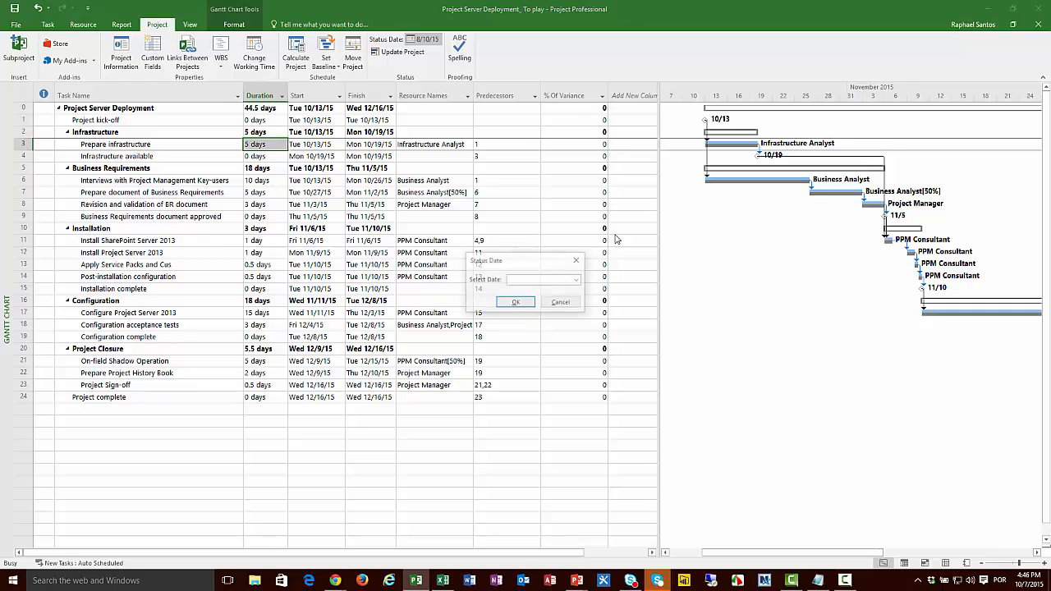
left_click(578, 280)
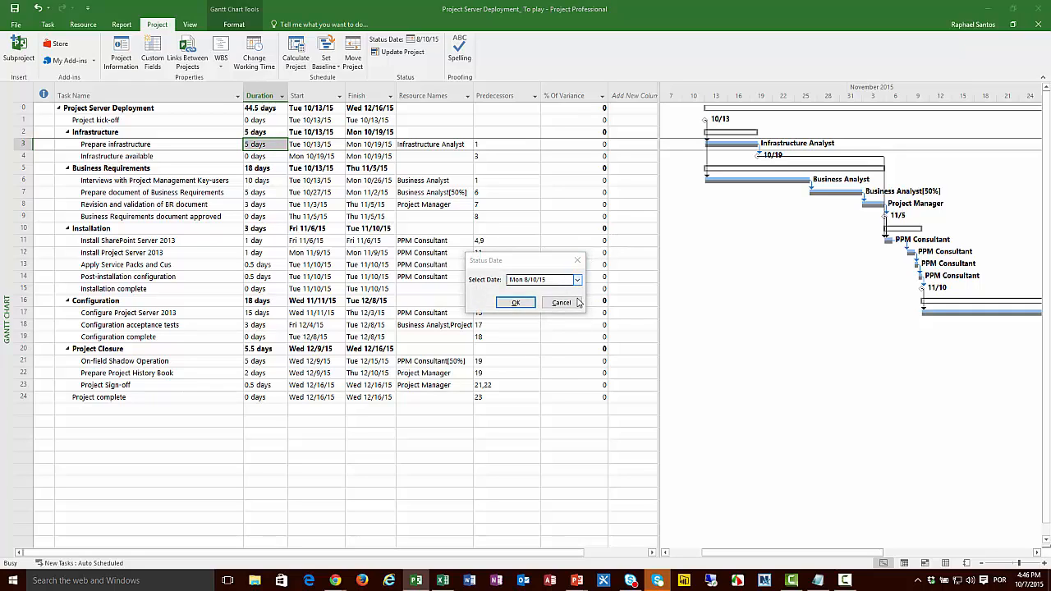
left_click(576, 293)
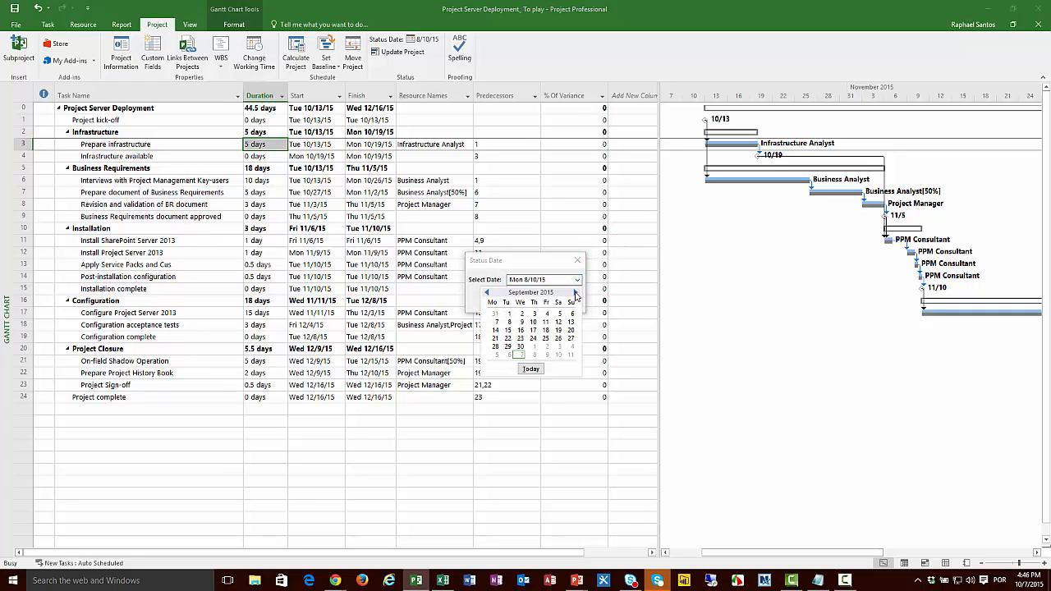
left_click(576, 293)
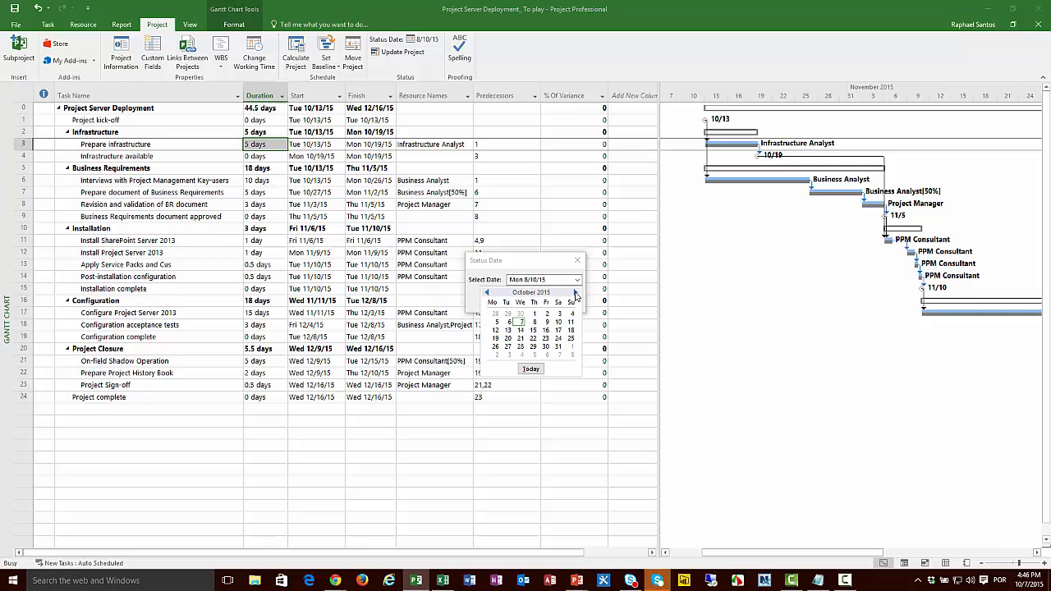
left_click(520, 331)
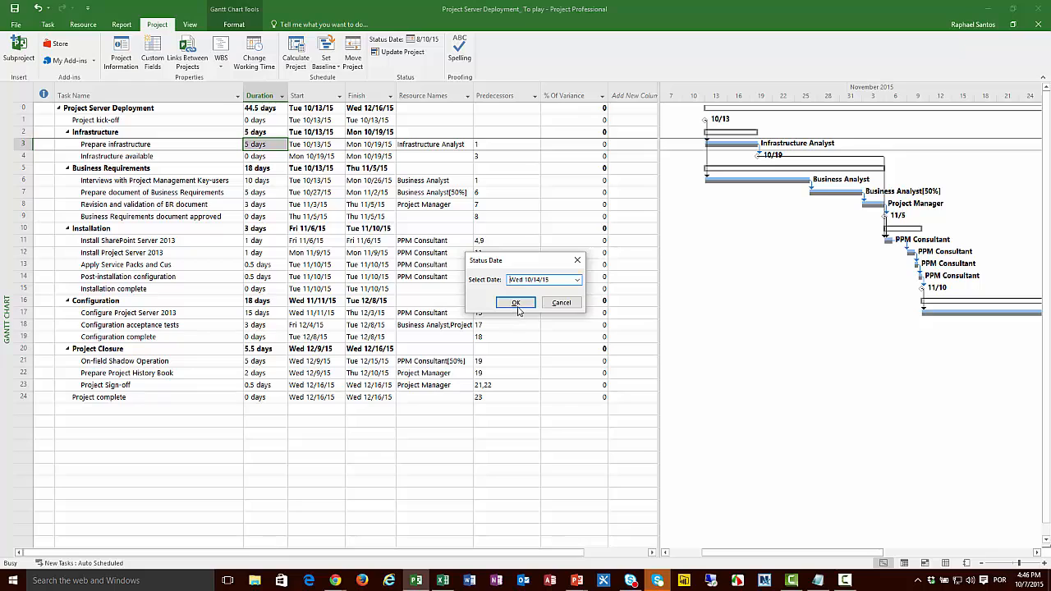
left_click(517, 303)
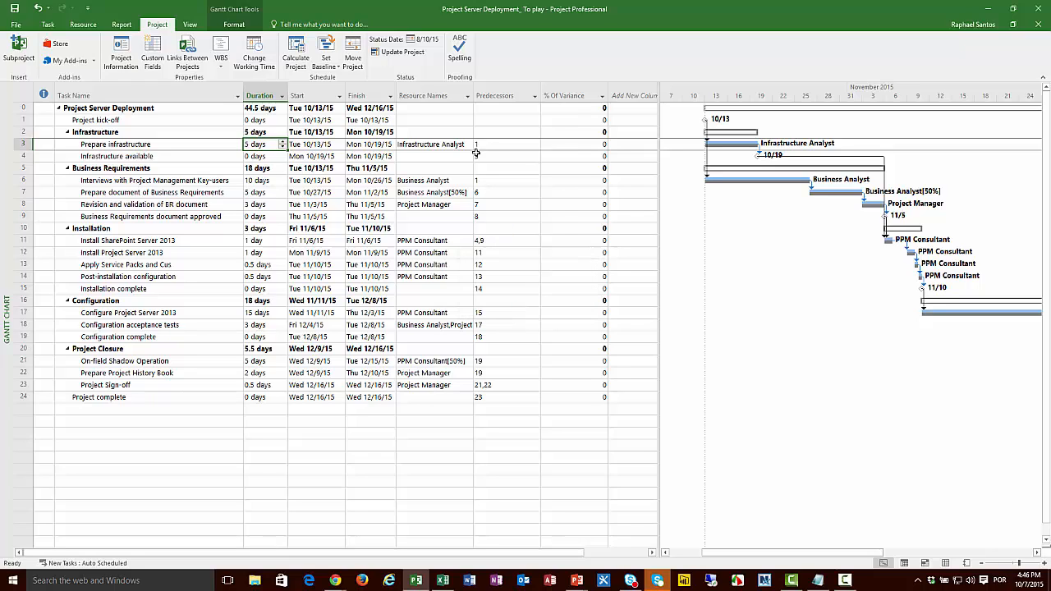
Step: Update work as complete through Wed 10/14/15 for the entire project, using the 0% - 100% complete option
left_click(399, 54)
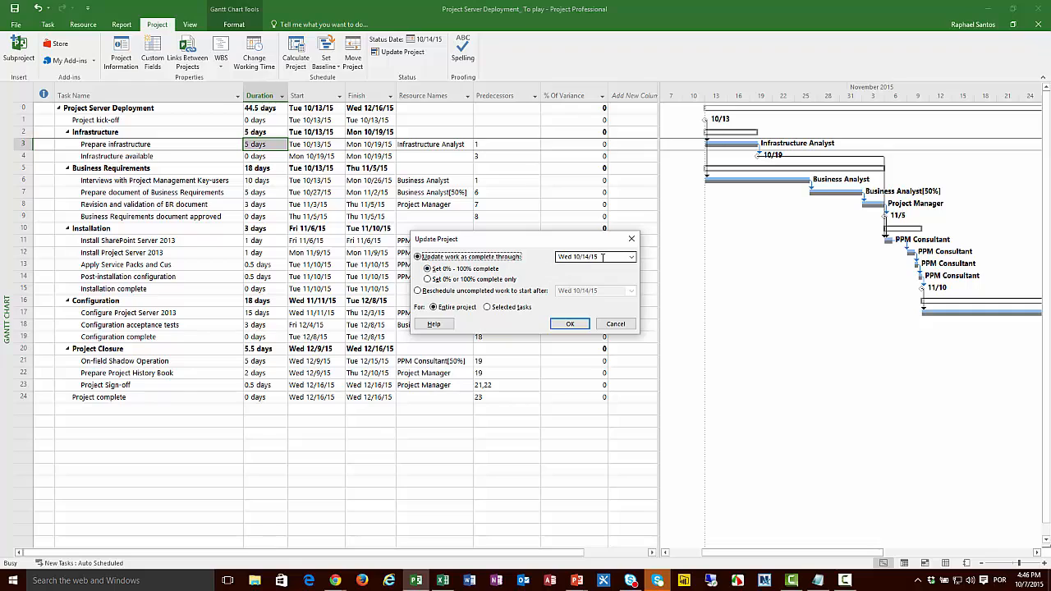
left_click(579, 326)
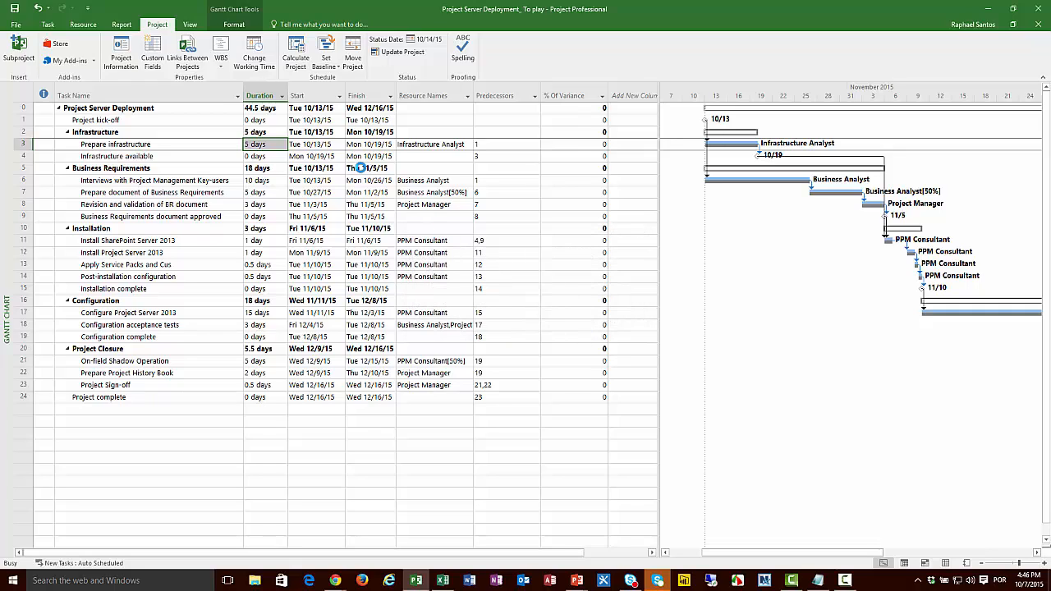
left_click(83, 93)
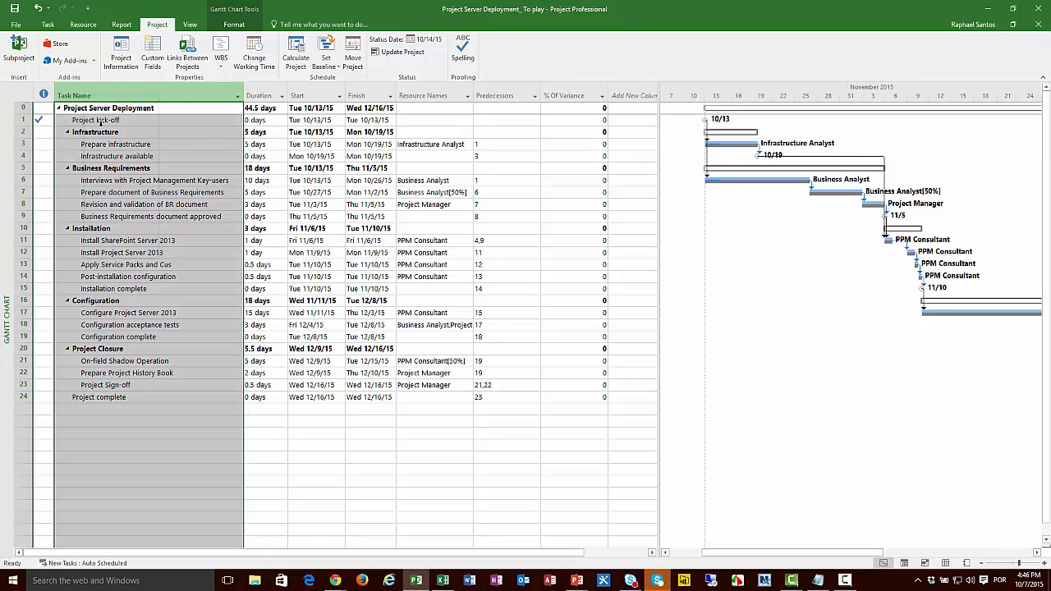
Step: Insert the % Complete field as a new column before Task Name and narrow it to fit its values
right_click(83, 94)
key("Escape")
key("Insert")
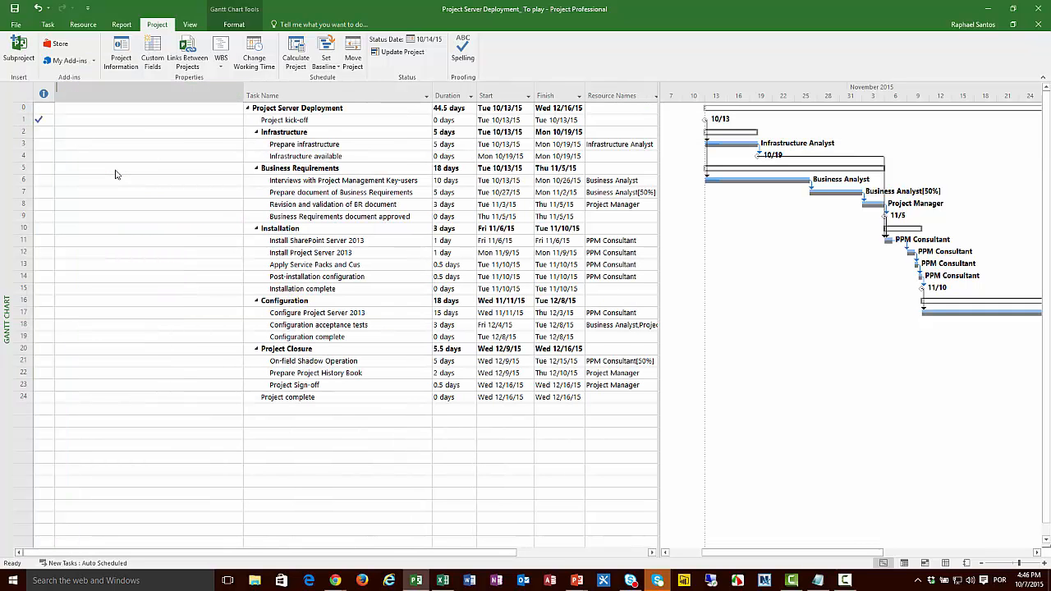
type("% Complete")
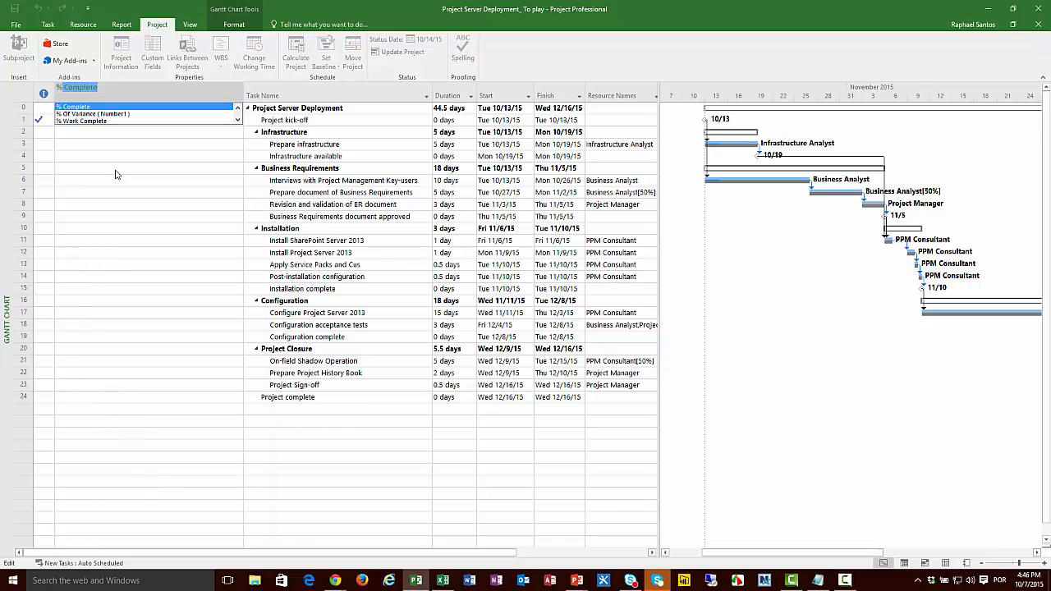
key("Return")
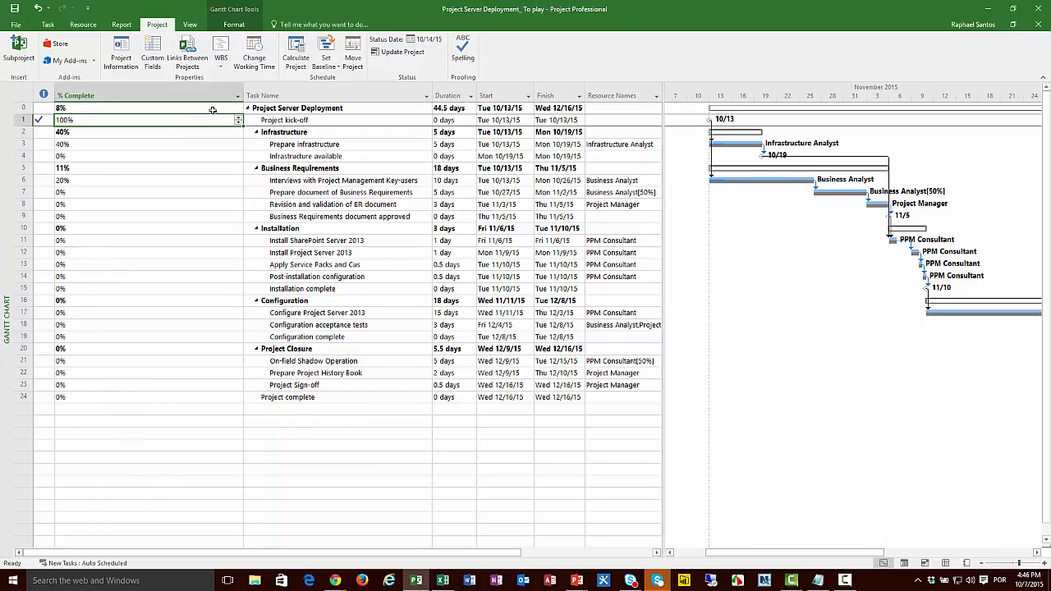
left_click_drag(237, 93, 97, 100)
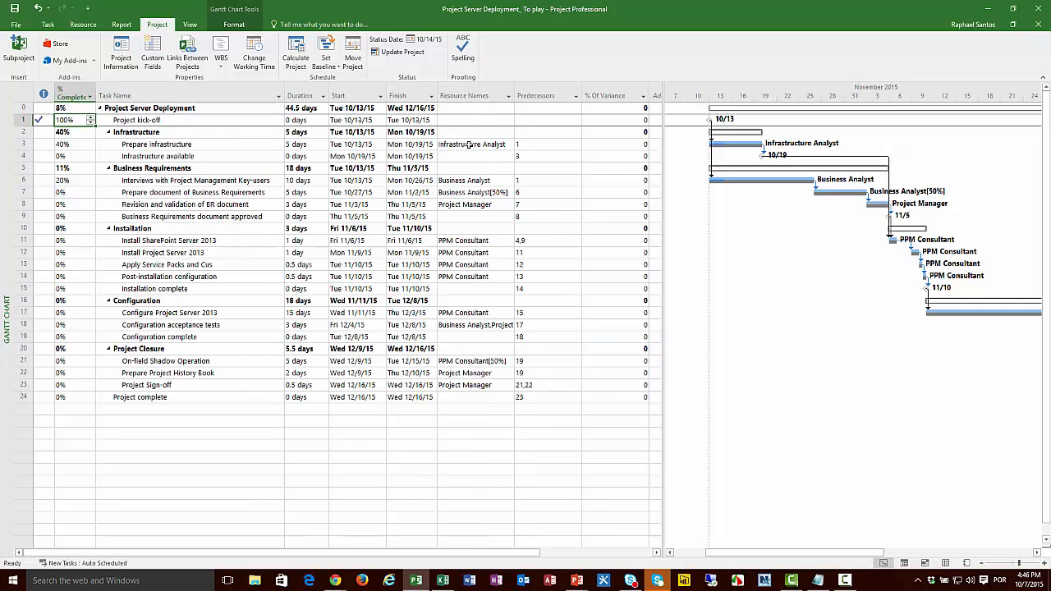
Step: Select the Prepare Infrastructure task, widen the table area slightly, and set the project's status date to Thu 10/15/15
left_click(472, 145)
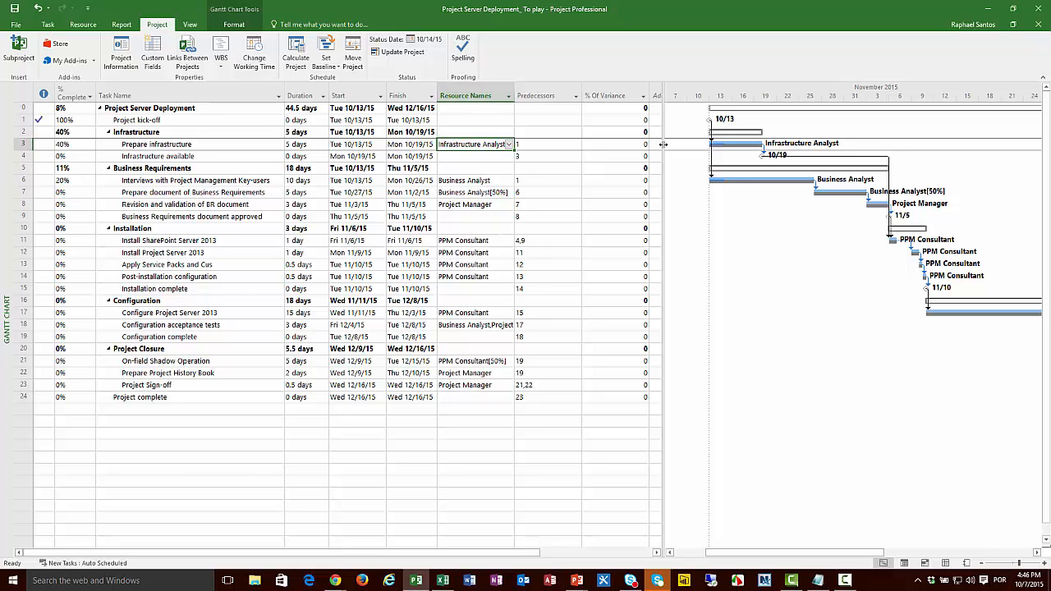
left_click_drag(663, 165, 686, 161)
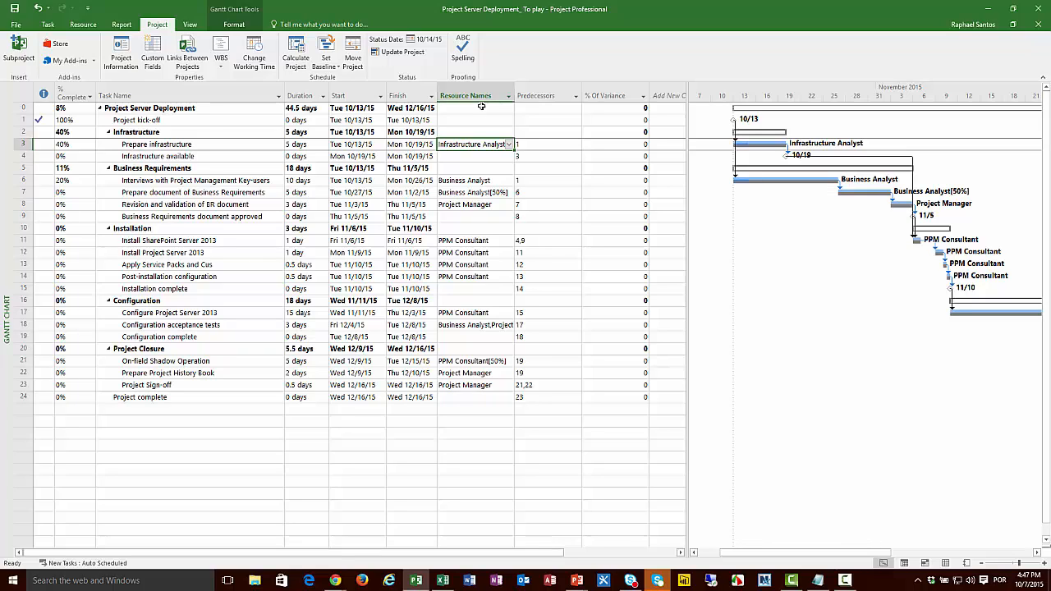
left_click(434, 45)
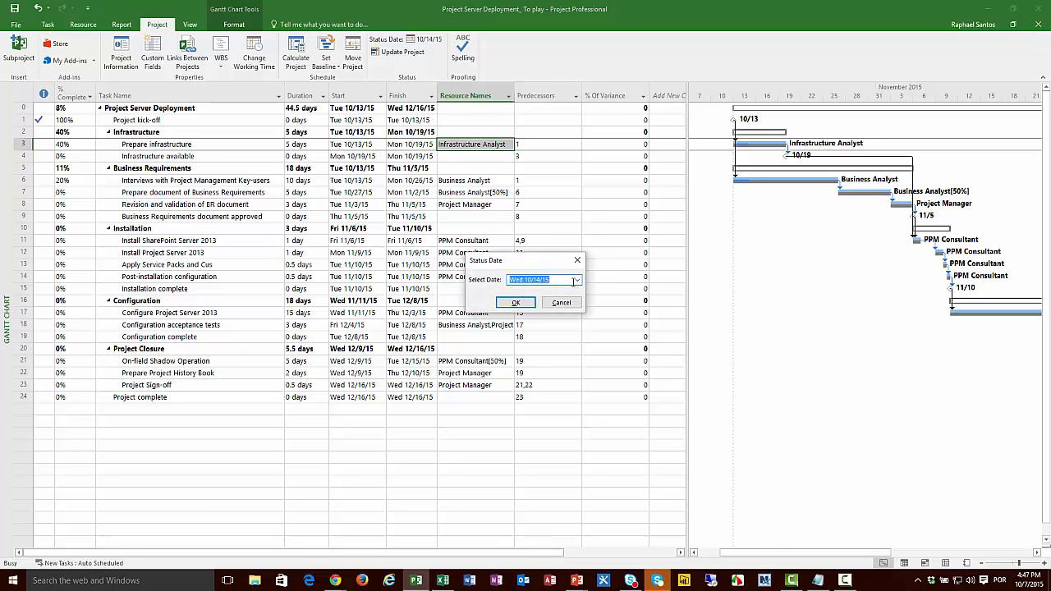
left_click(578, 283)
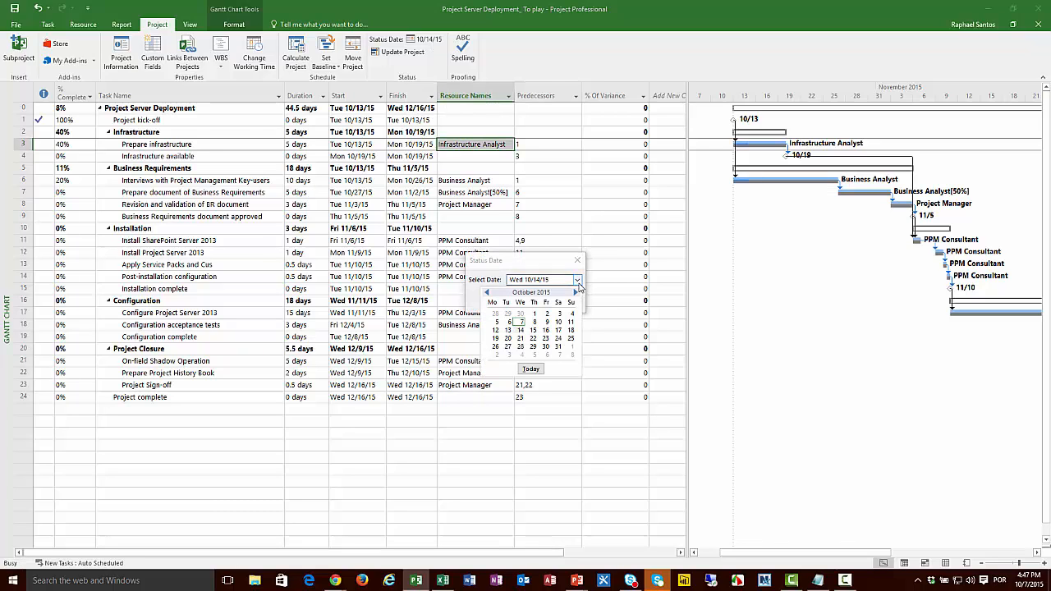
left_click(534, 330)
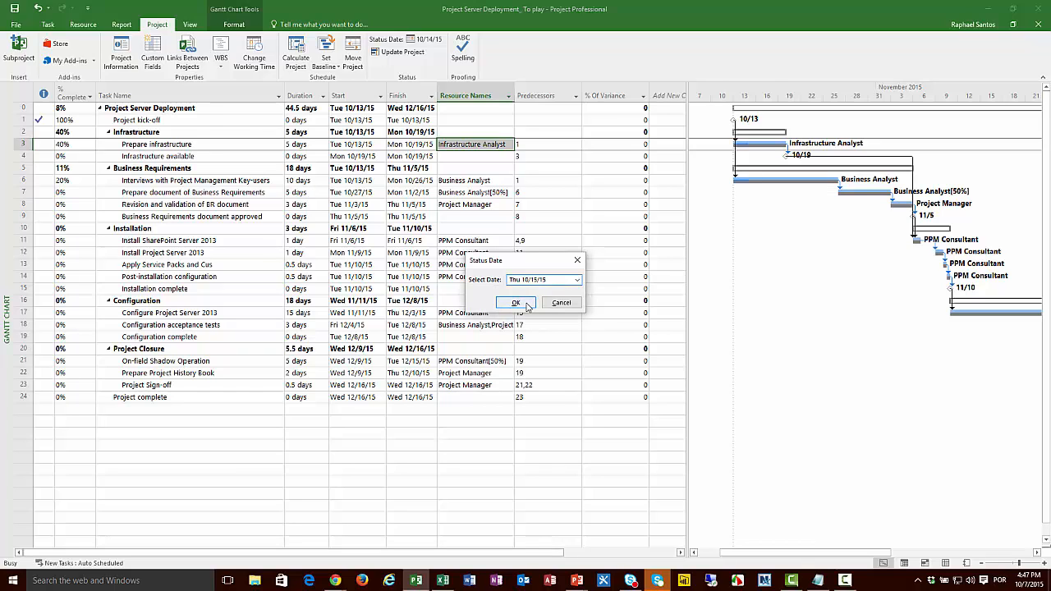
left_click(515, 303)
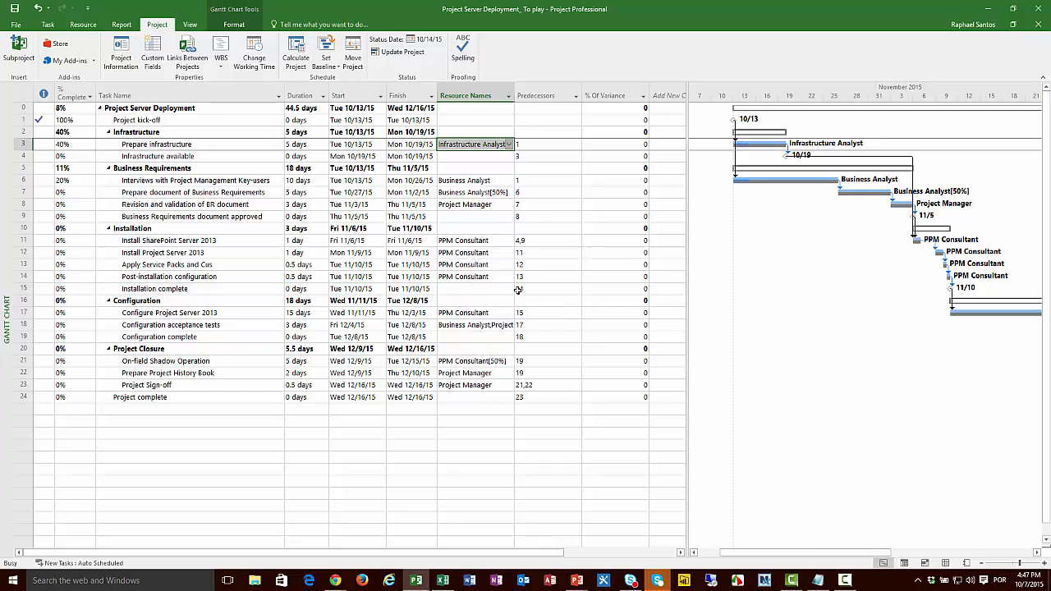
Step: Reschedule the uncompleted work of the selected Prepare Infrastructure task to start after Thu 10/15/15
left_click(401, 54)
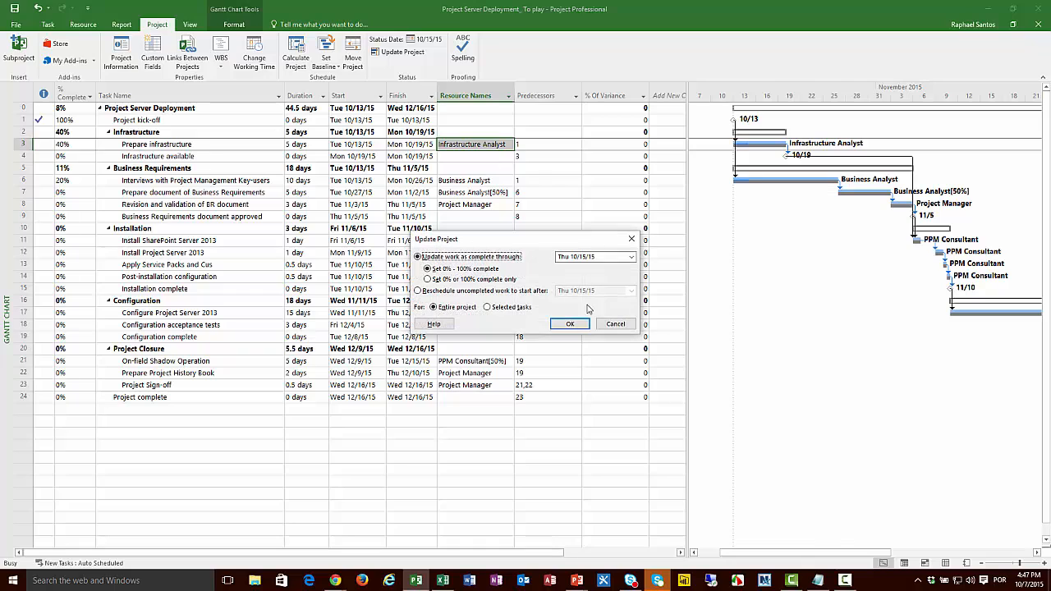
left_click(460, 293)
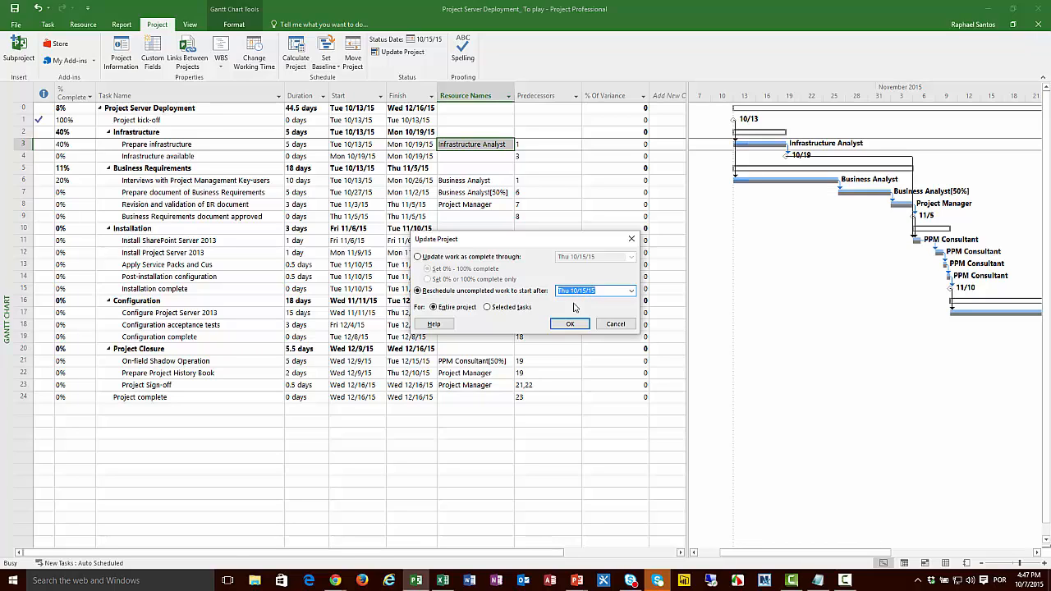
left_click(511, 308)
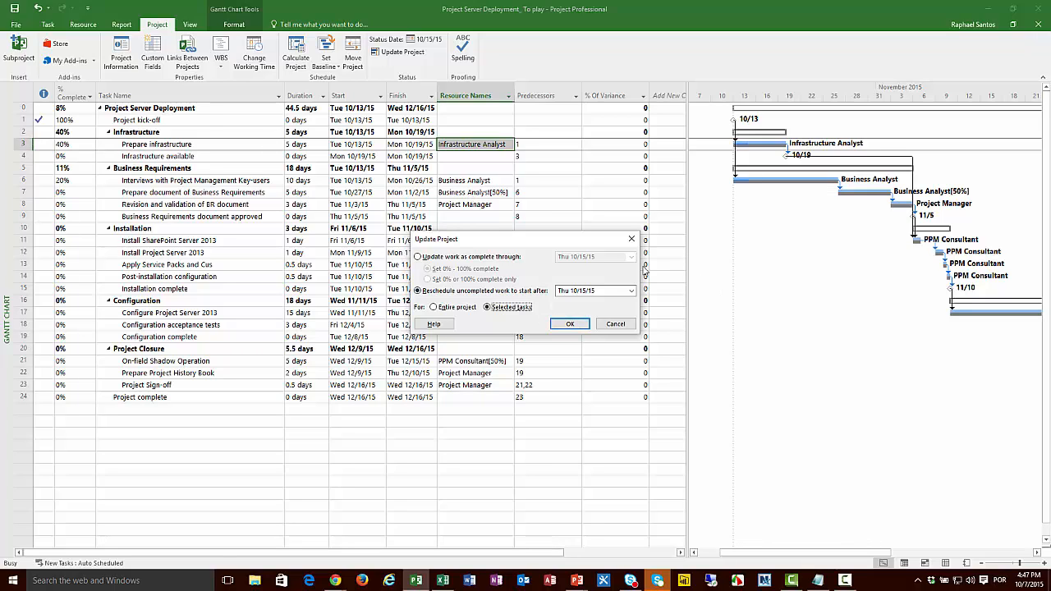
left_click(570, 324)
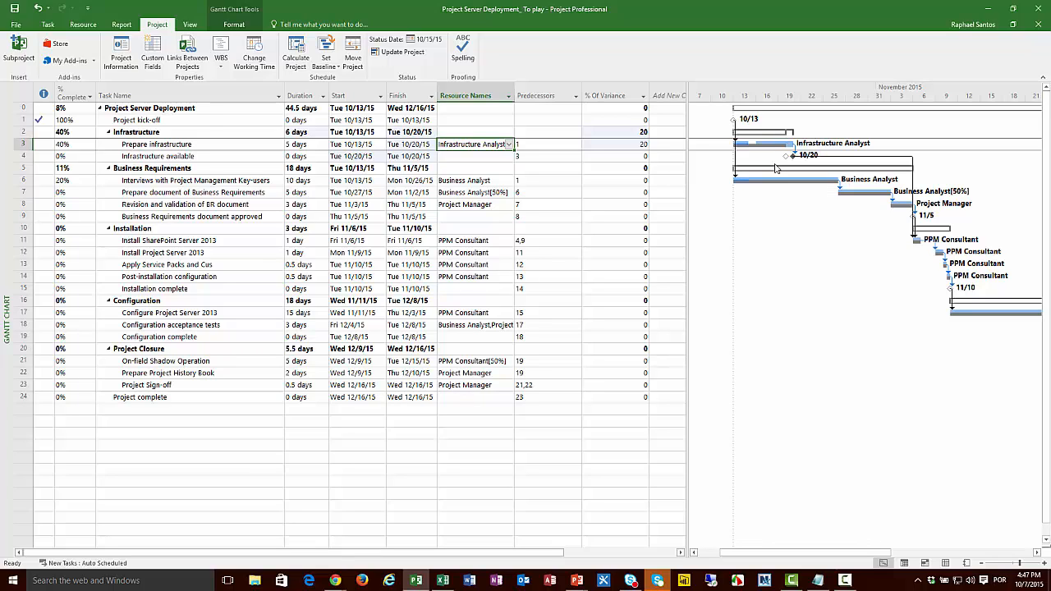
Step: Add the Finish Variance field as a column after % Of Variance and compare both variances for Prepare Infrastructure
left_click(617, 144)
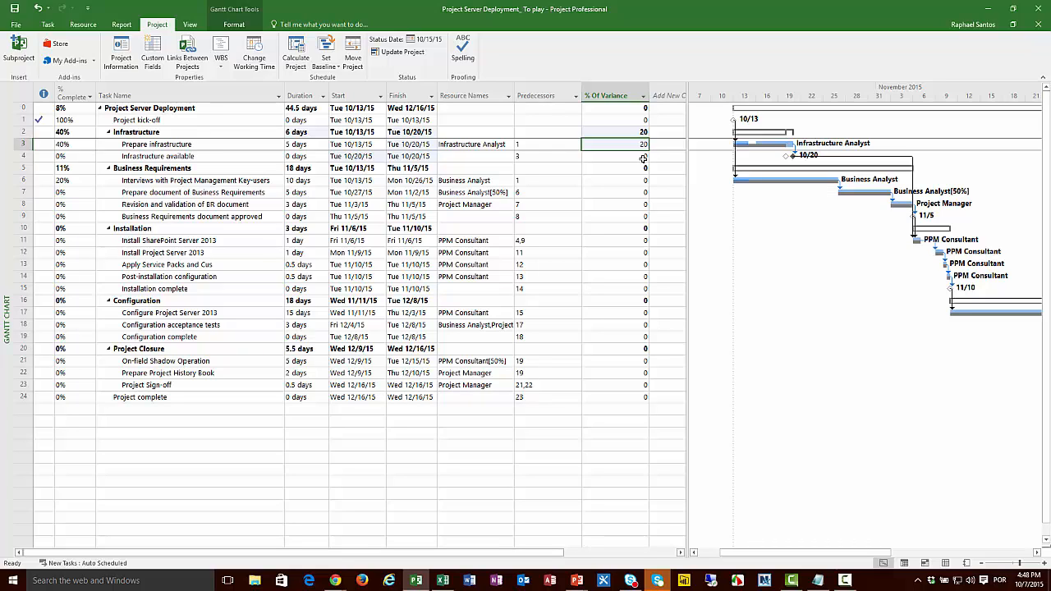
left_click_drag(687, 138, 716, 131)
left_click(687, 93)
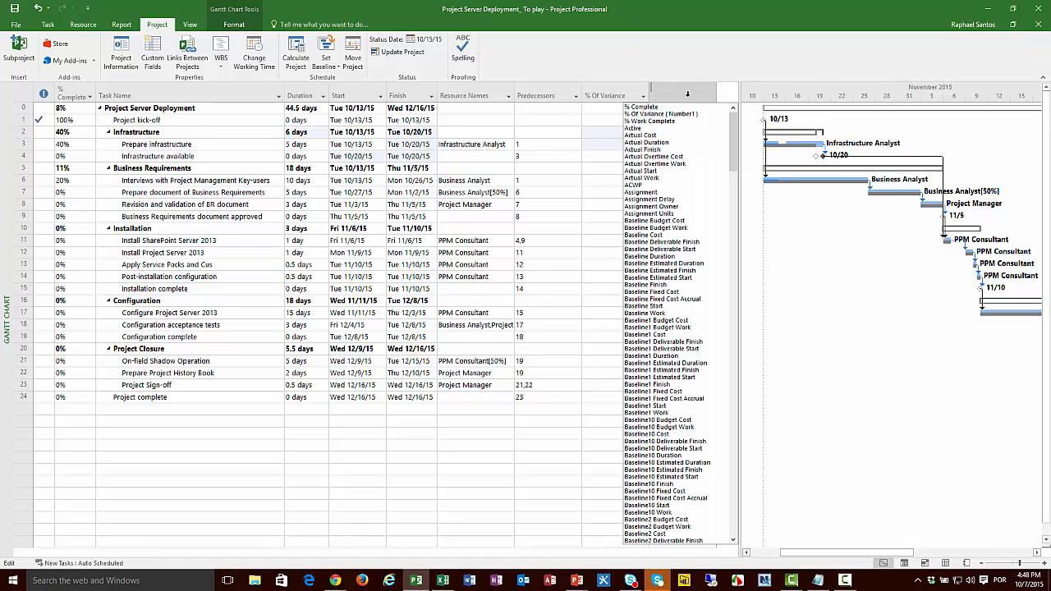
type("finish")
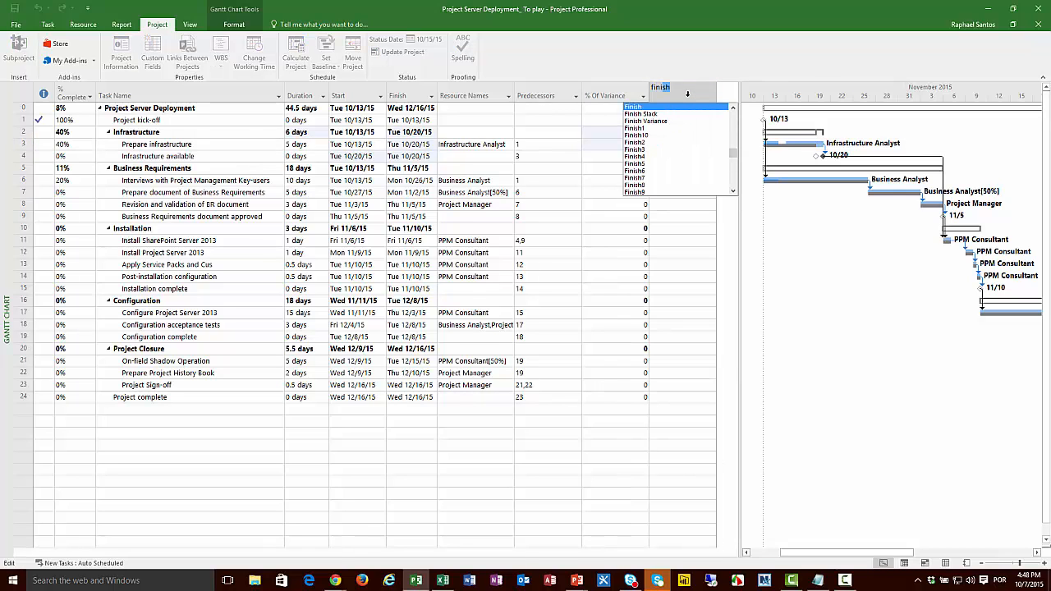
key("Down")
key("Down")
key("Return")
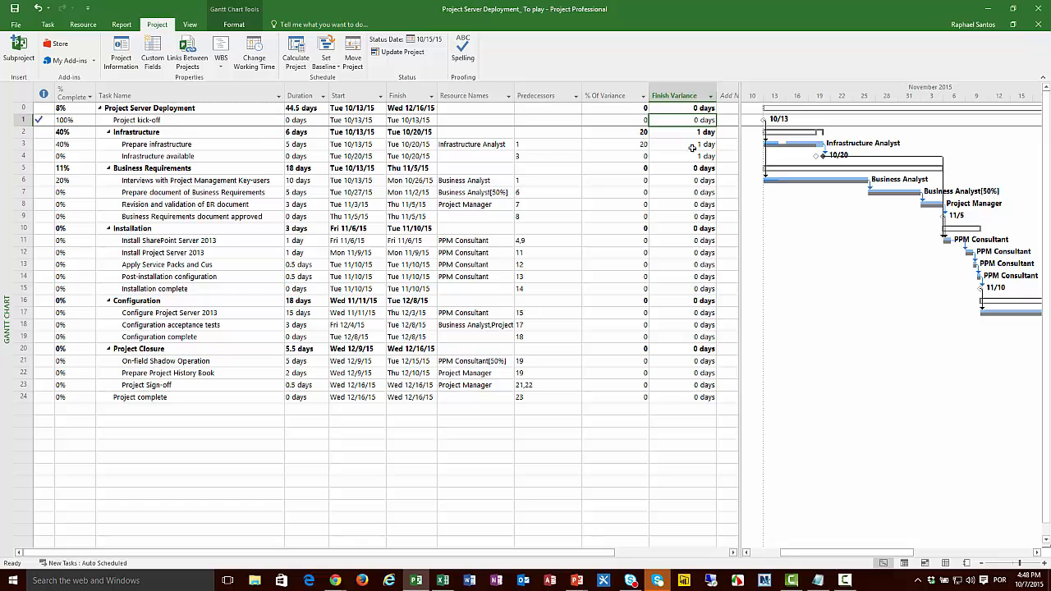
left_click(692, 146)
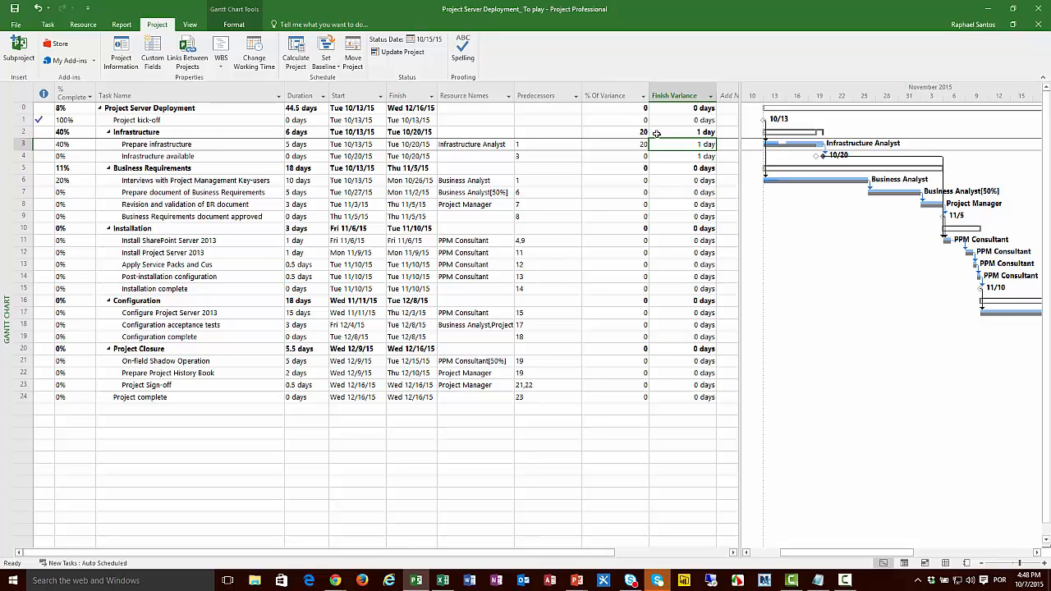
left_click(630, 146)
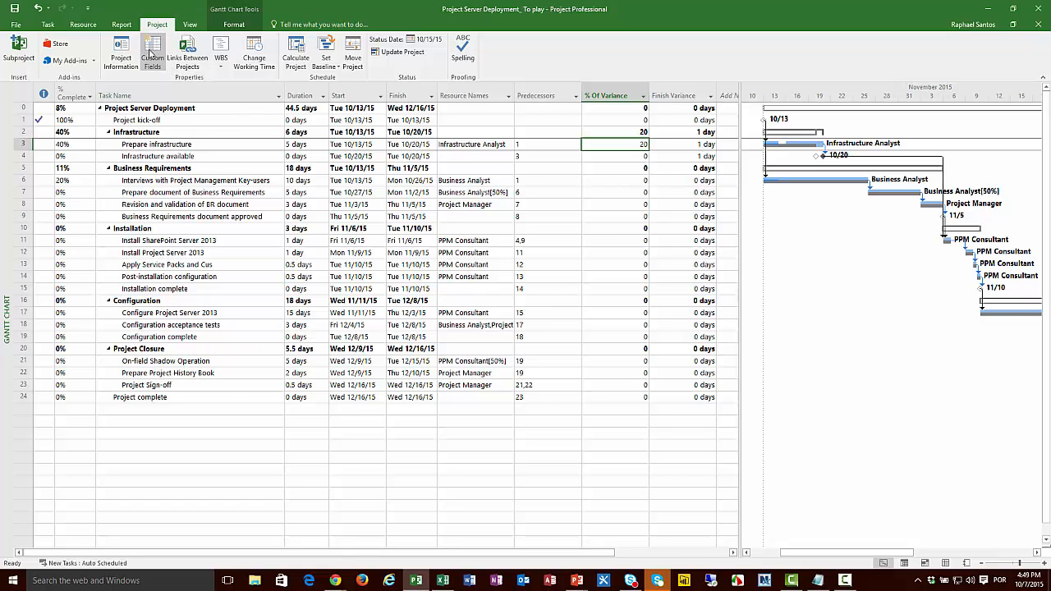
Step: In the % Of Variance field's graphical indicators, show a red circle for nonsummary rows when the value is greater than 10
left_click(150, 53)
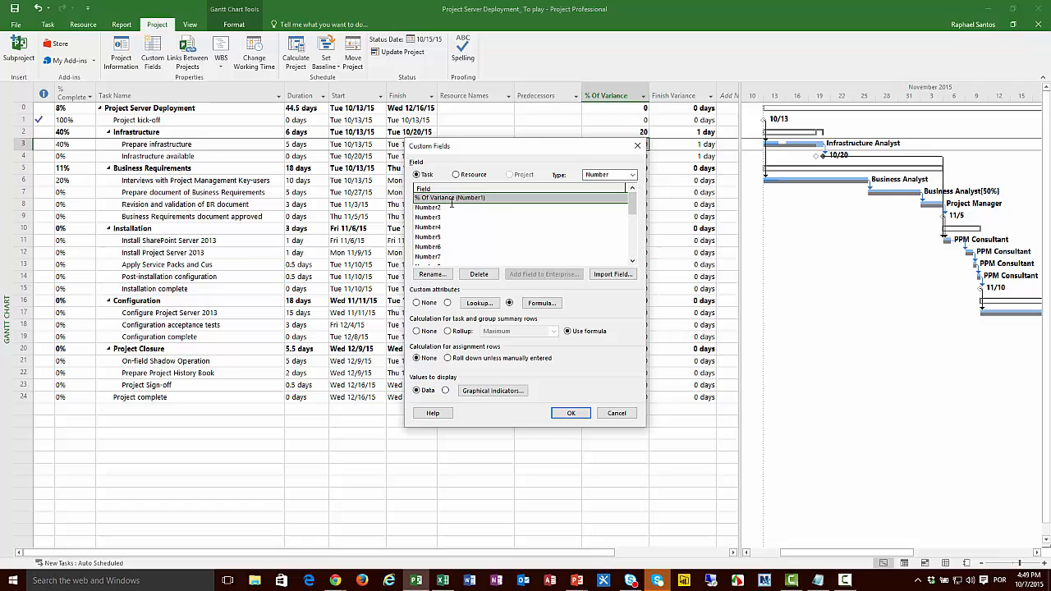
left_click(496, 392)
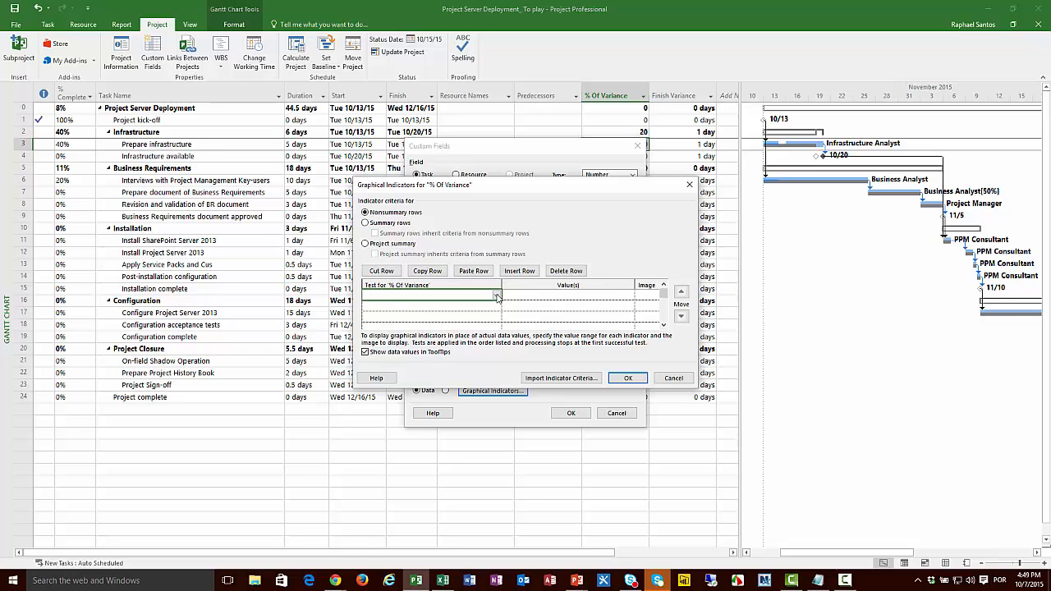
left_click(497, 296)
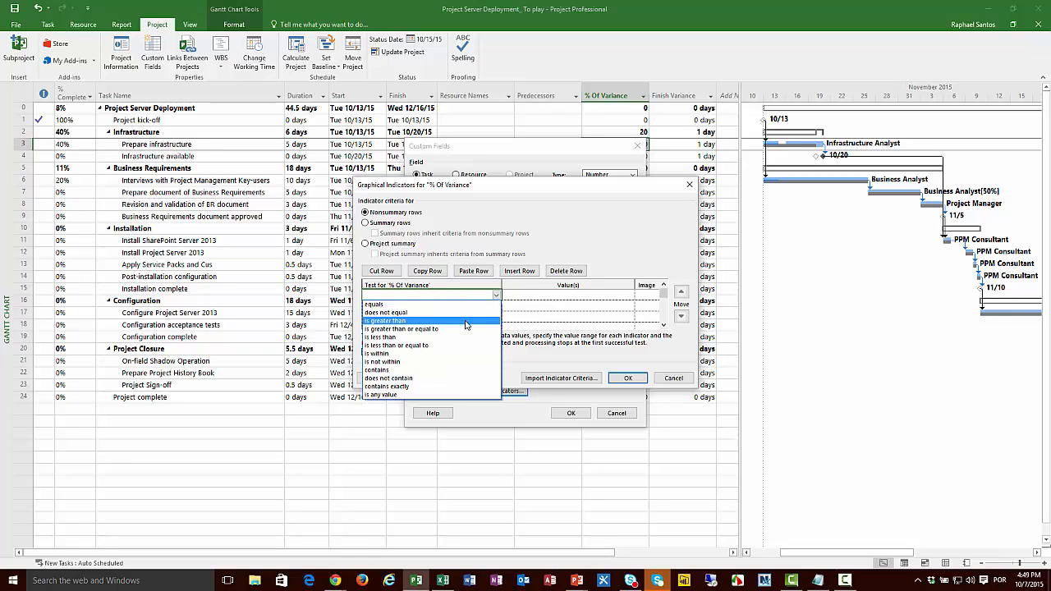
left_click(465, 324)
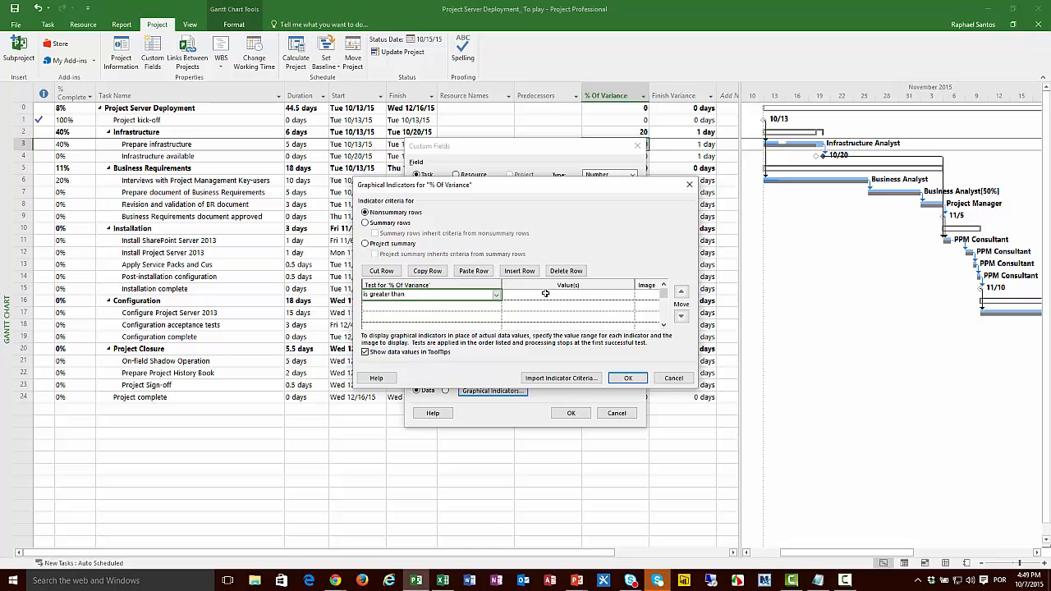
left_click(545, 293)
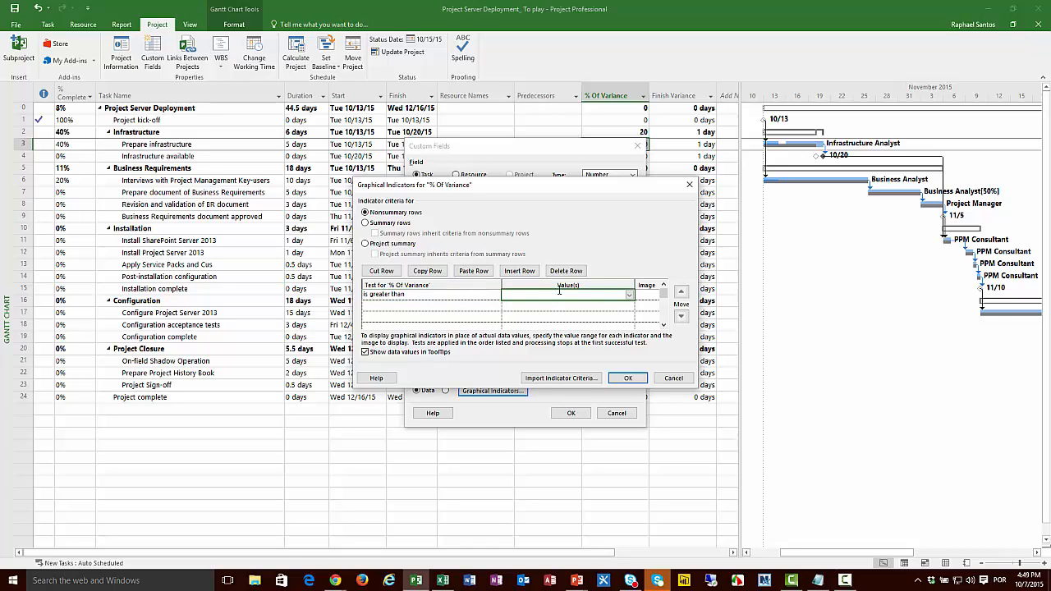
type("10")
left_click(645, 297)
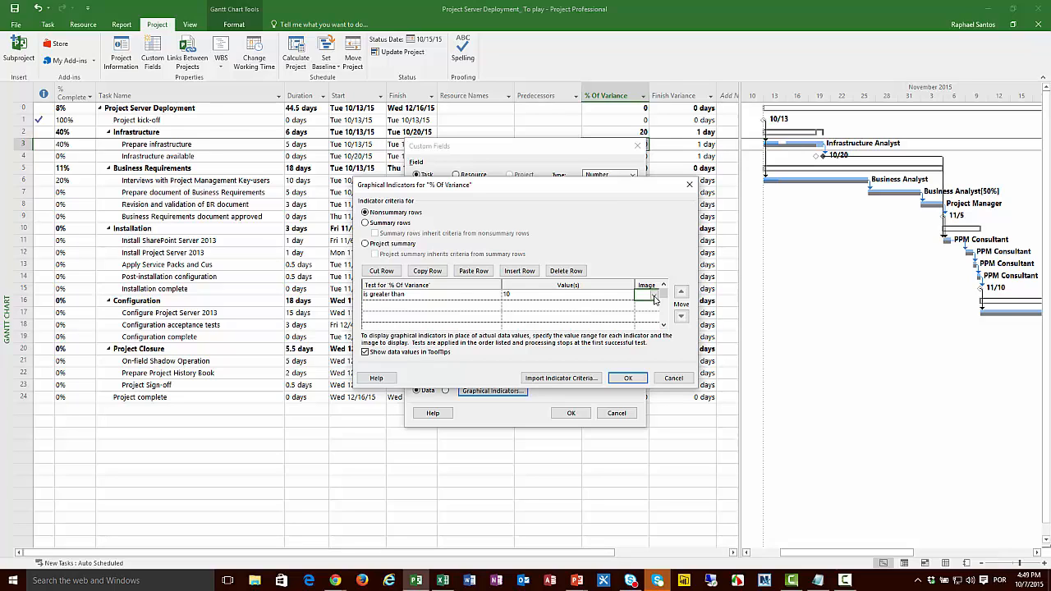
left_click(655, 301)
left_click(646, 41)
Step: Add a second indicator test for nonsummary rows that shows a yellow circle when the value is greater than 0
left_click(484, 309)
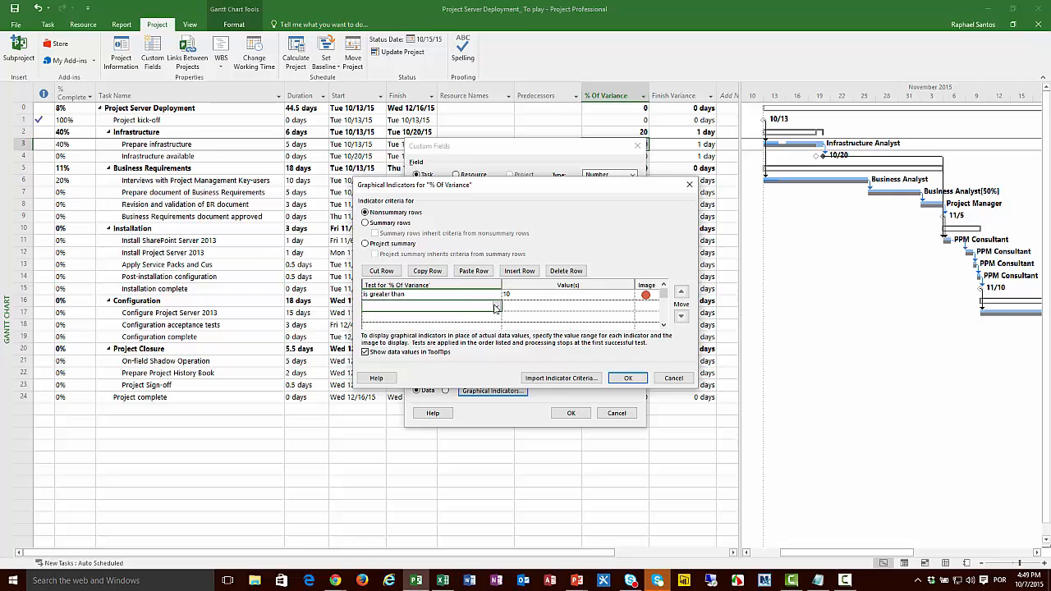
left_click(496, 307)
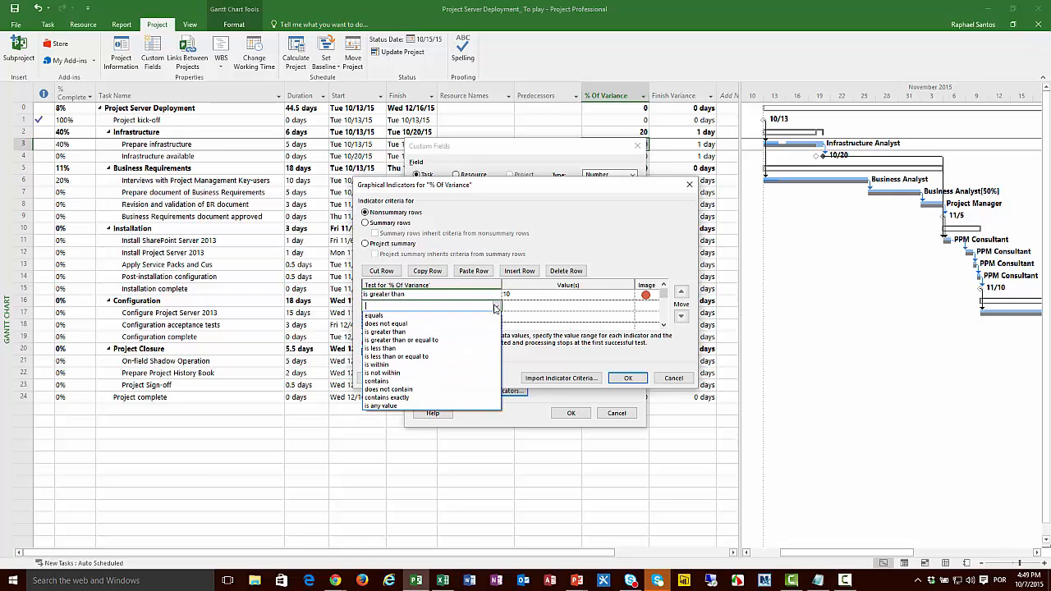
left_click(459, 333)
left_click(510, 305)
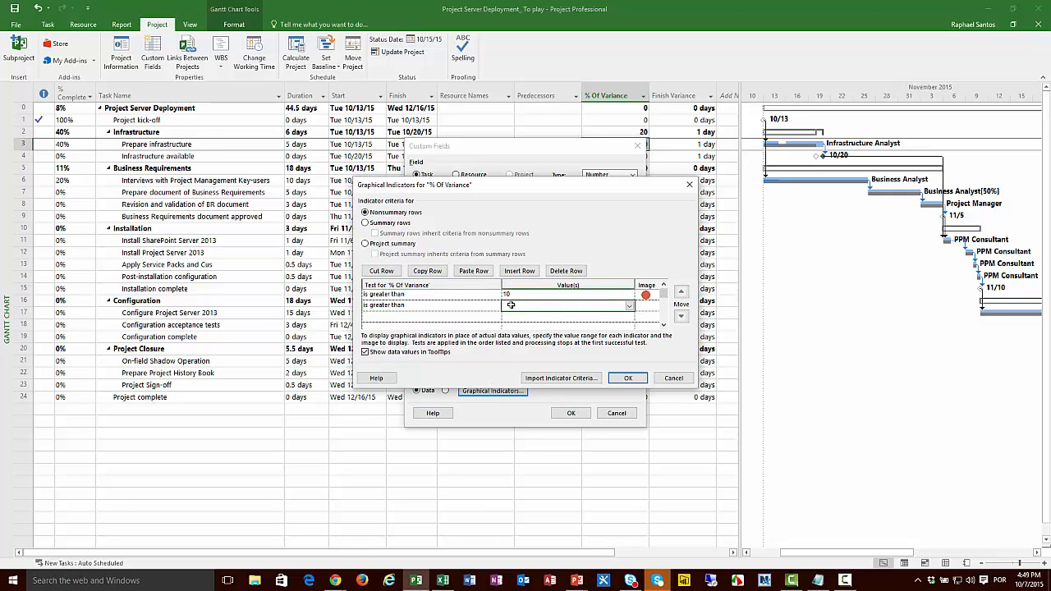
left_click(650, 307)
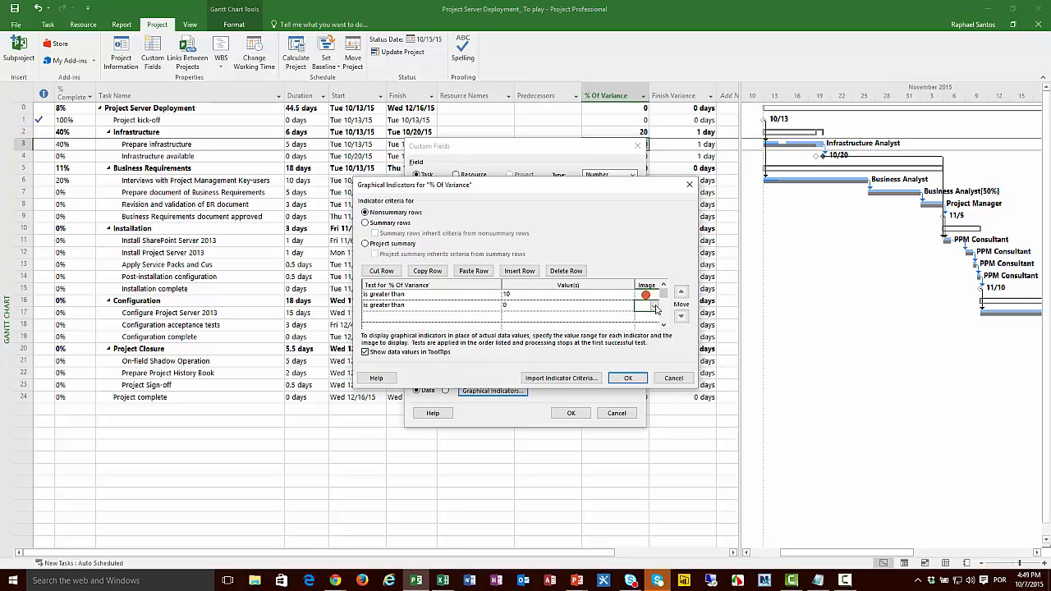
left_click(655, 306)
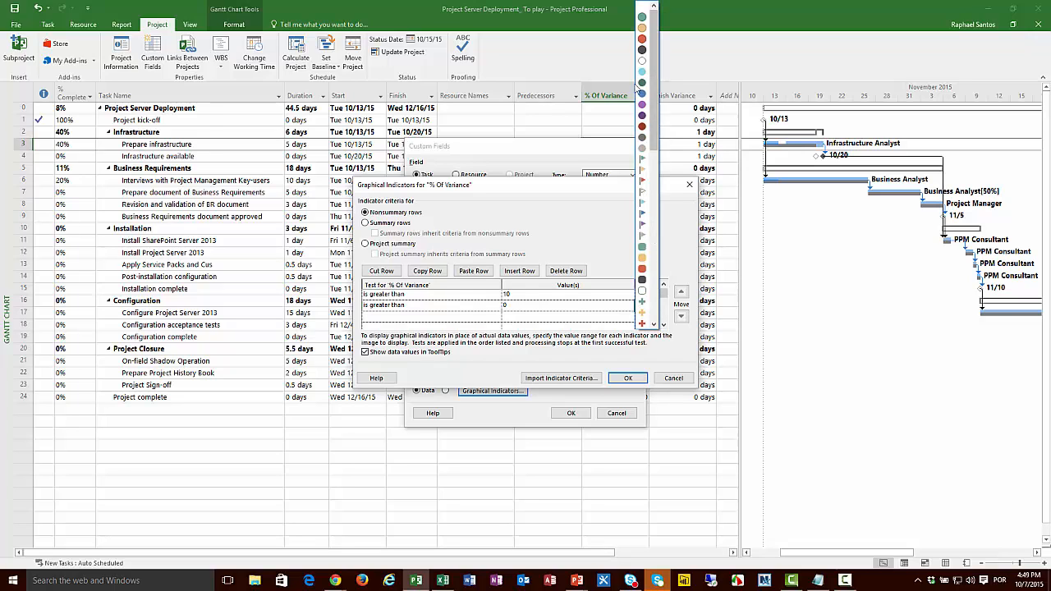
left_click(644, 28)
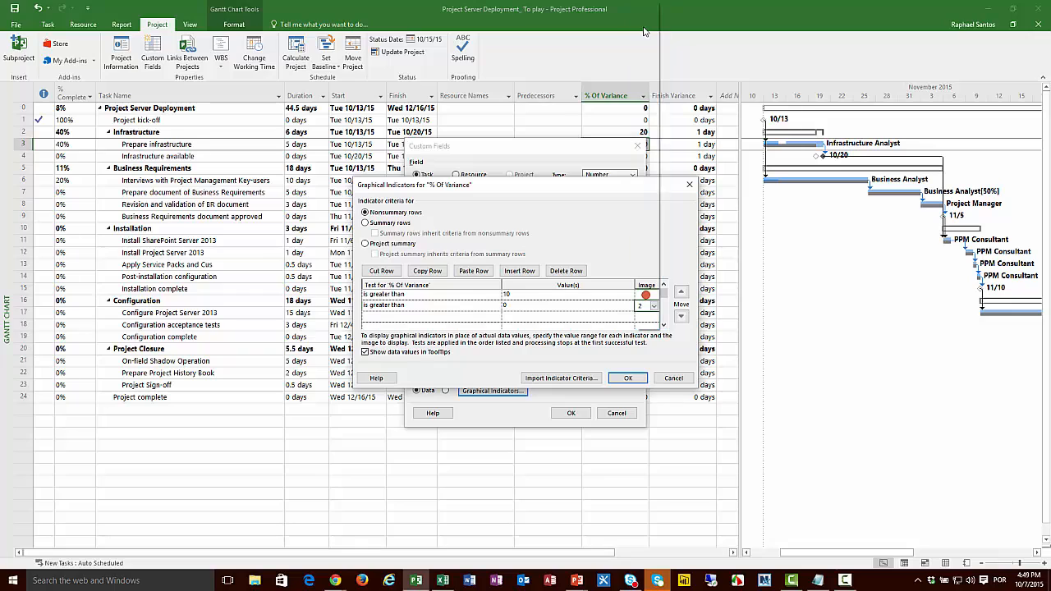
Step: Add a third indicator test for nonsummary rows that shows a green circle when the value is less than or equal to 0
left_click(498, 318)
left_click(496, 317)
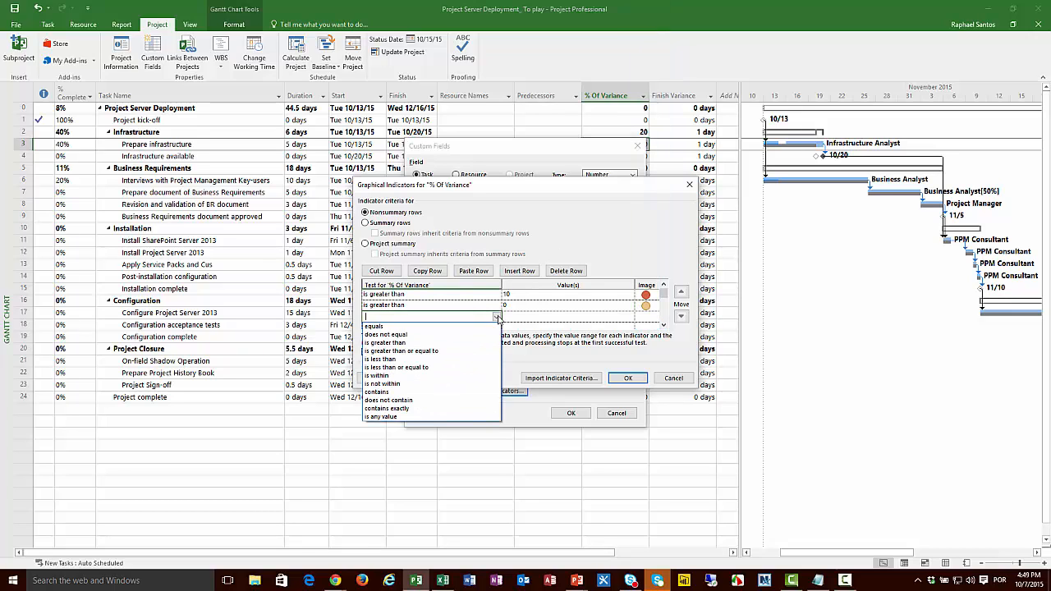
left_click(450, 371)
left_click(518, 318)
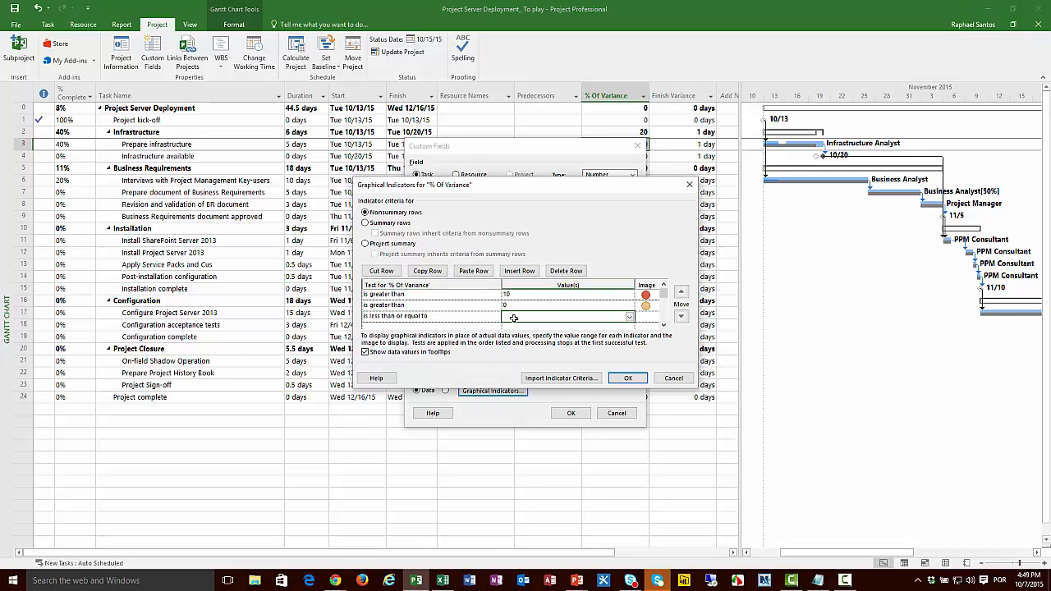
left_click(653, 318)
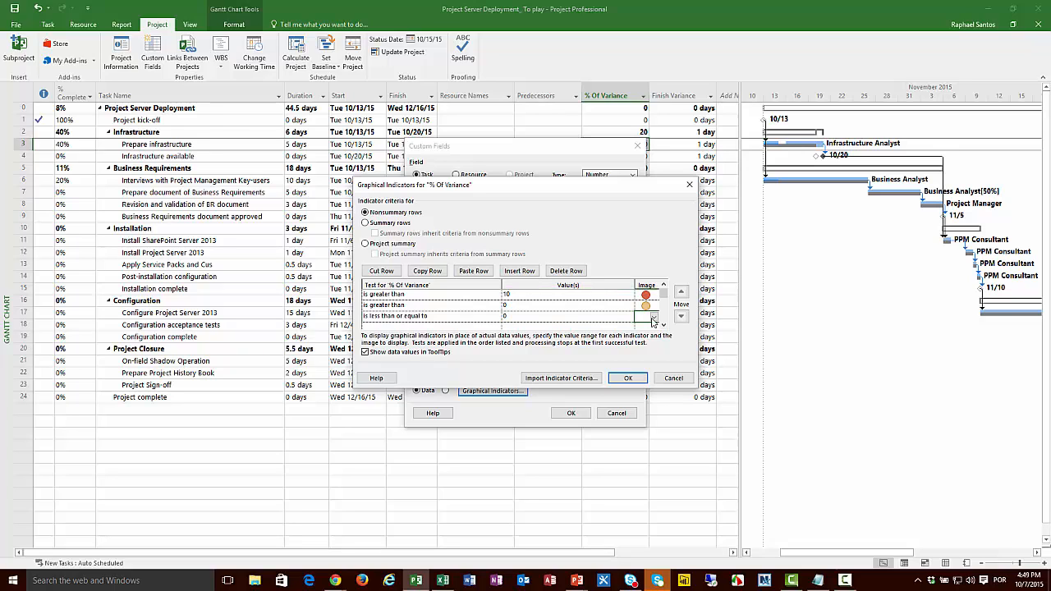
left_click(654, 317)
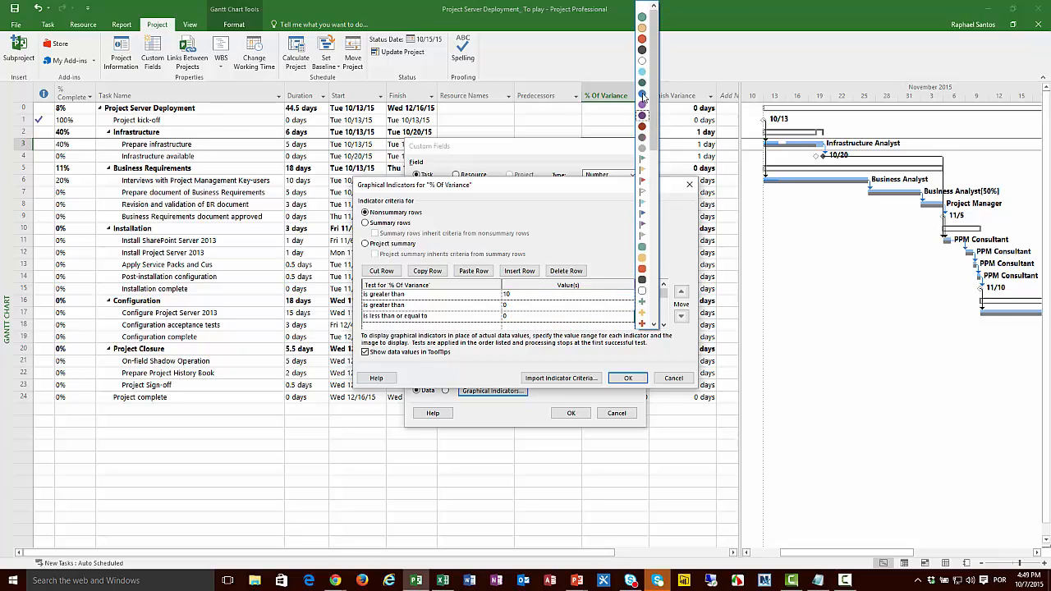
left_click(640, 20)
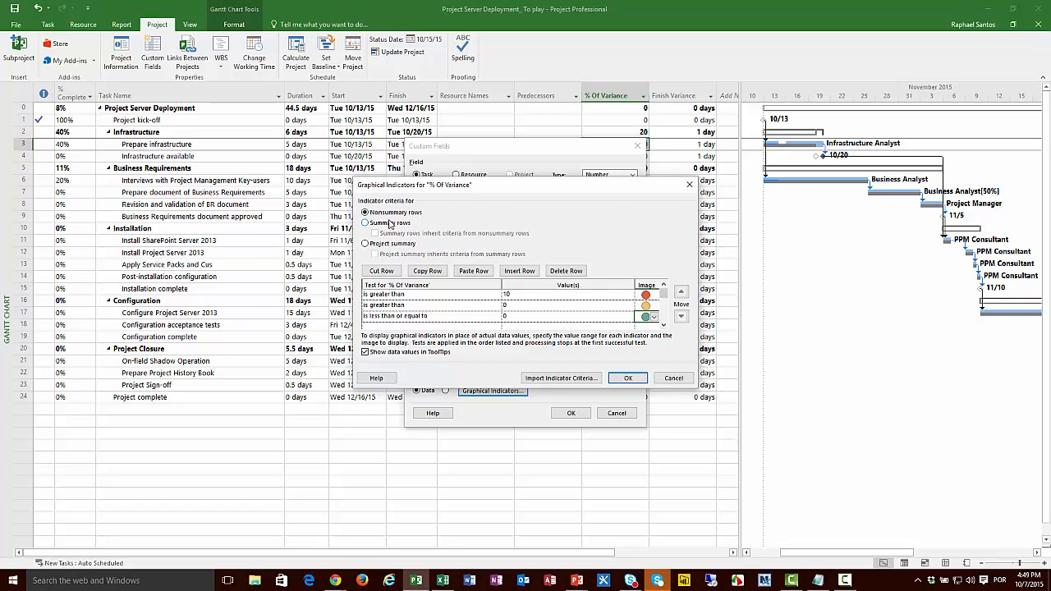
Step: Let summary rows inherit the nonsummary criteria and the project summary inherit the summary criteria, and apply the custom field settings
left_click(389, 224)
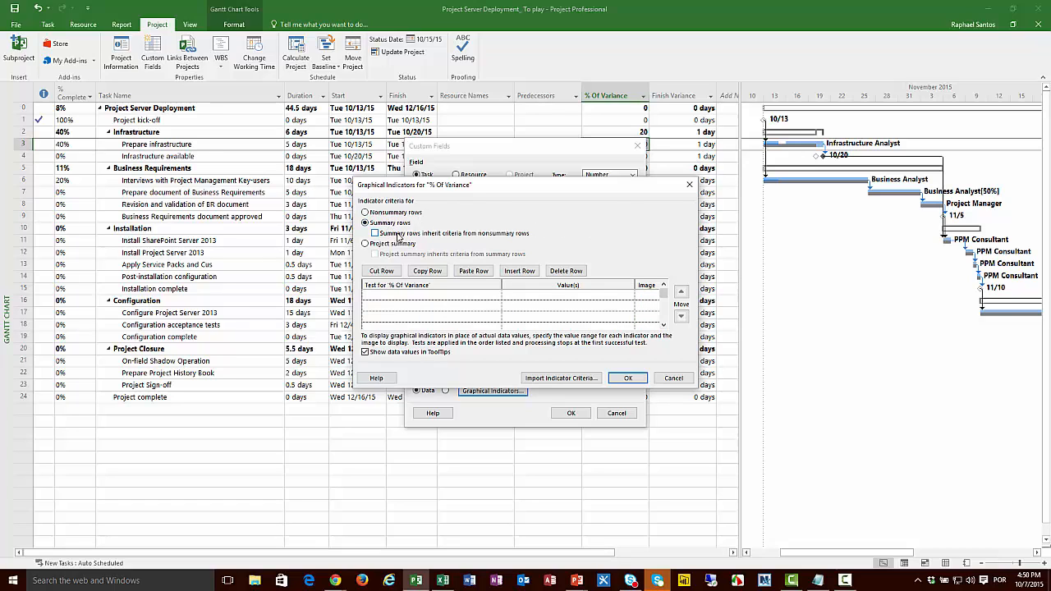
left_click(395, 235)
left_click(507, 324)
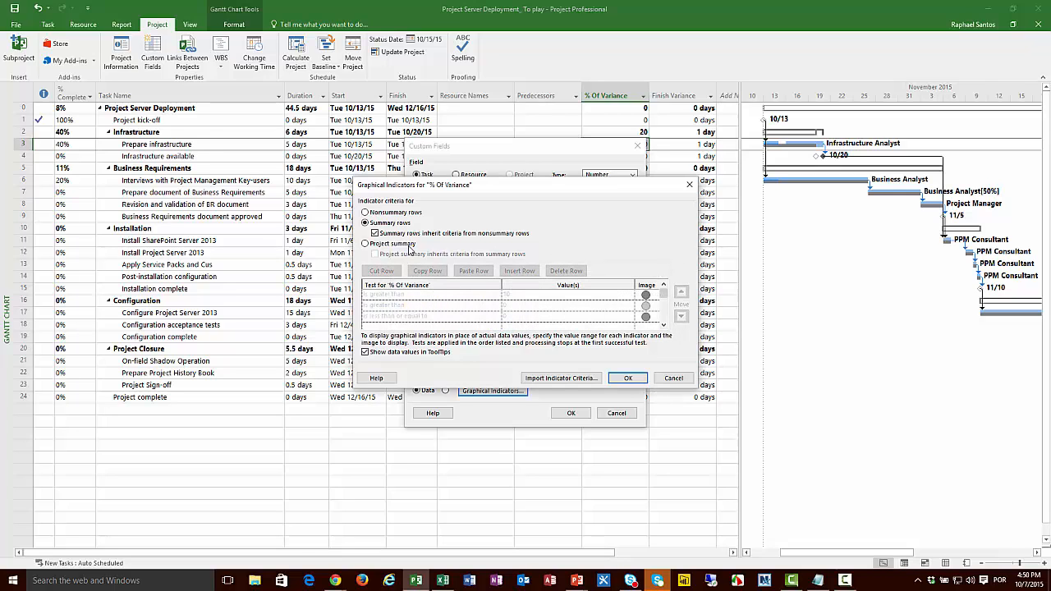
left_click(409, 246)
left_click(415, 255)
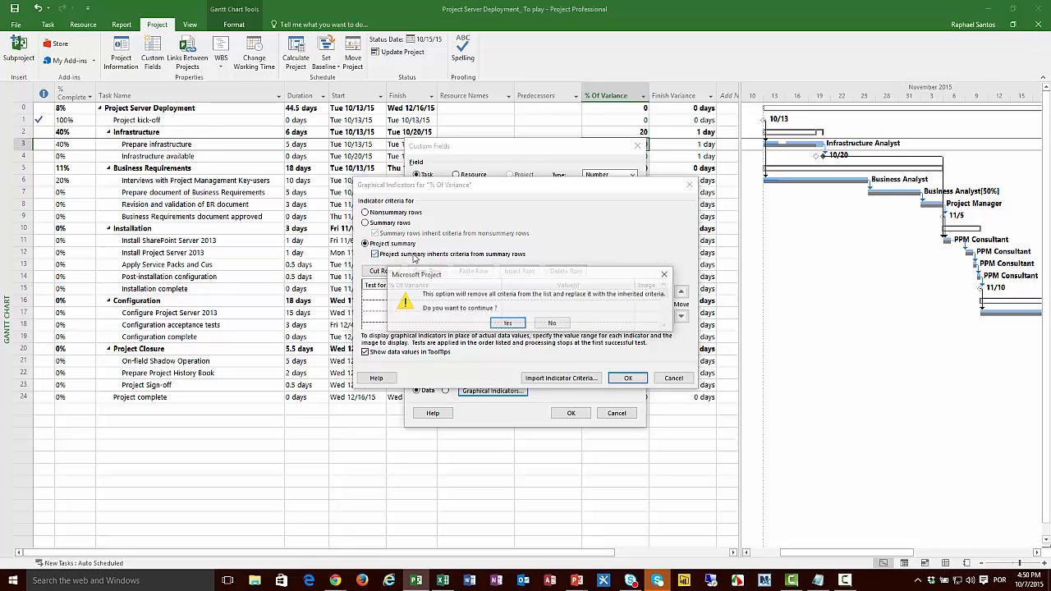
left_click(507, 324)
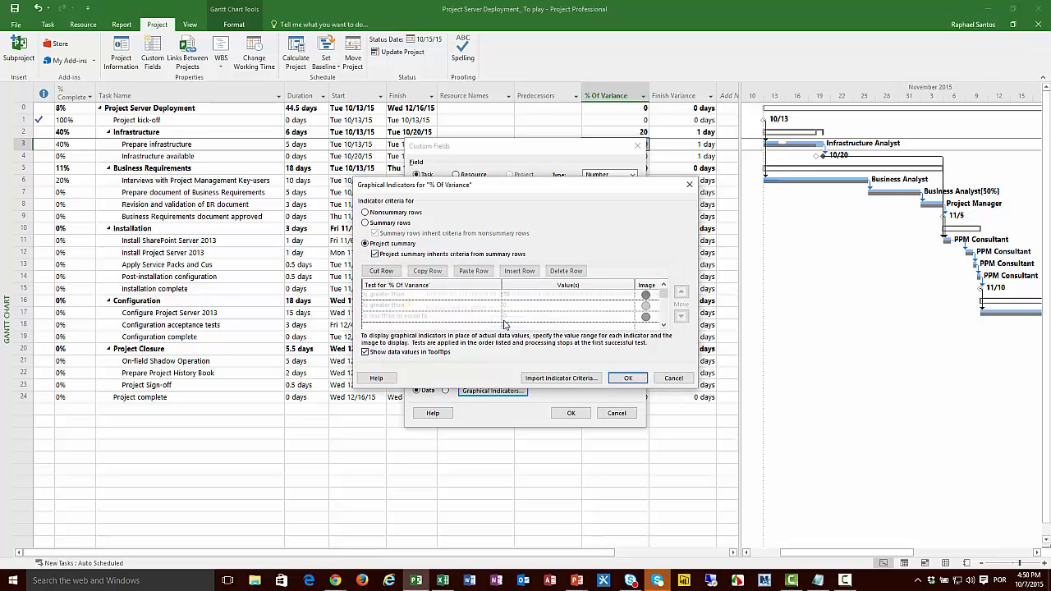
left_click(628, 380)
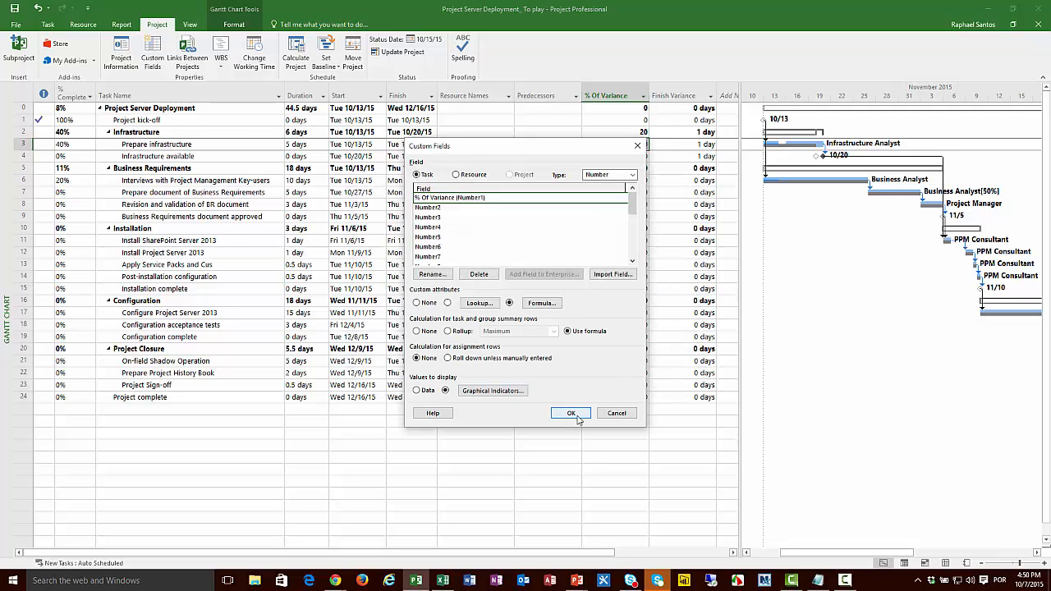
left_click(573, 414)
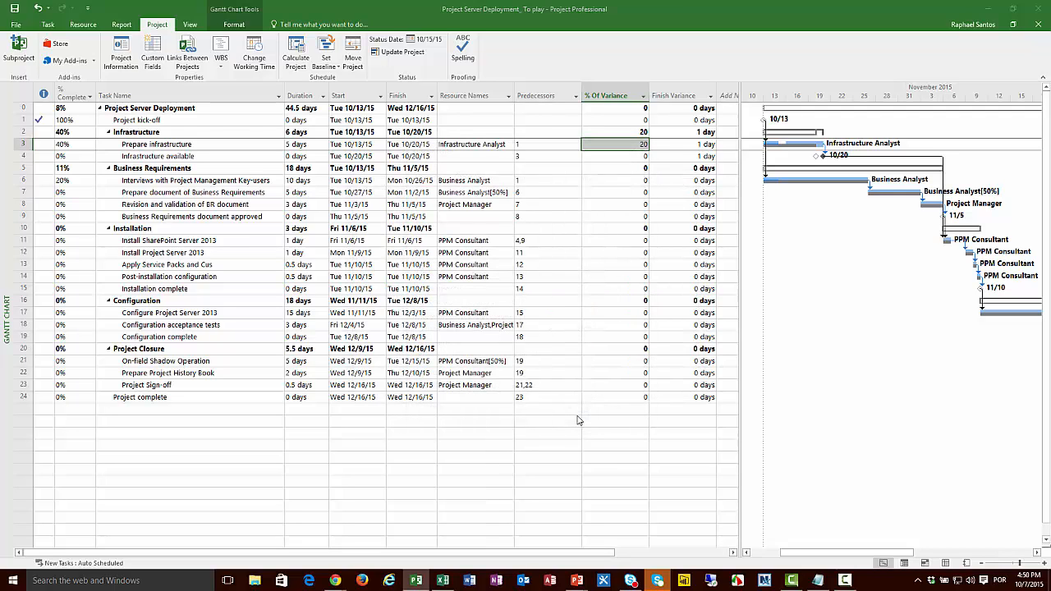
Step: Set the duration of the Configure Project Server 2013 task to 16 days
left_click(627, 337)
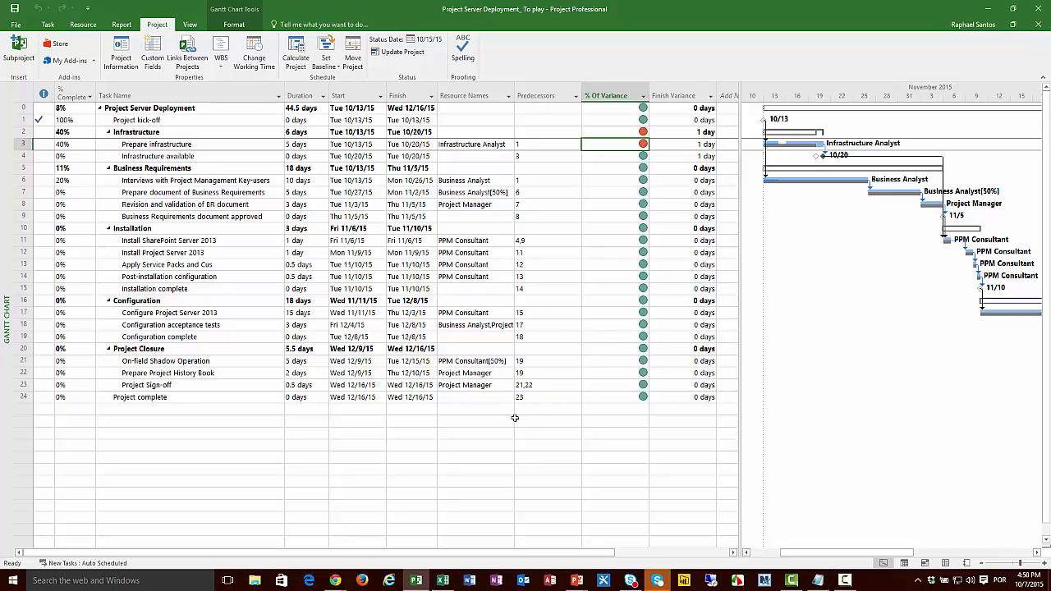
left_click(182, 316)
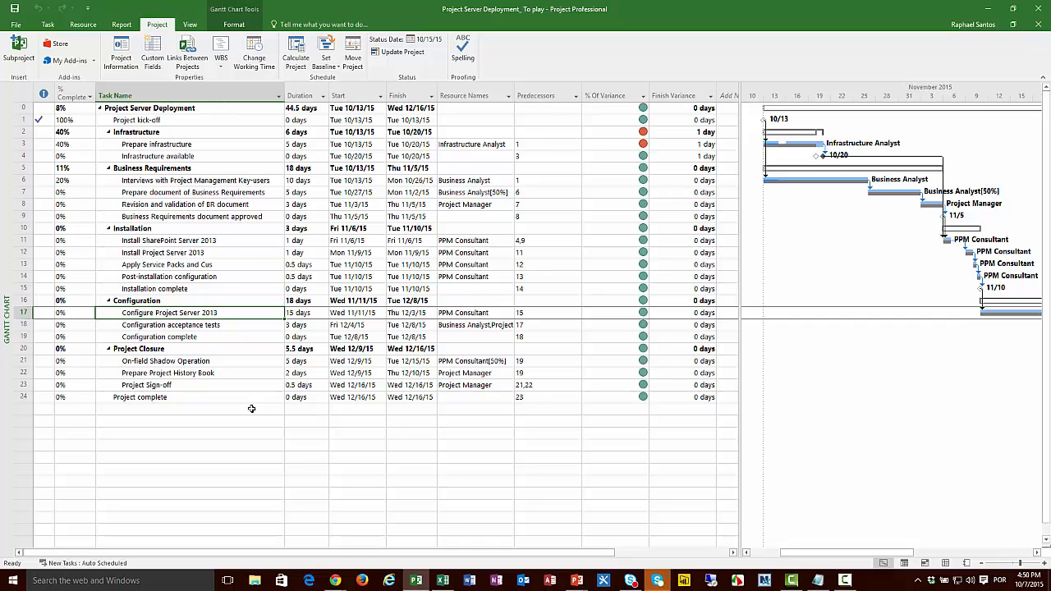
key("Right")
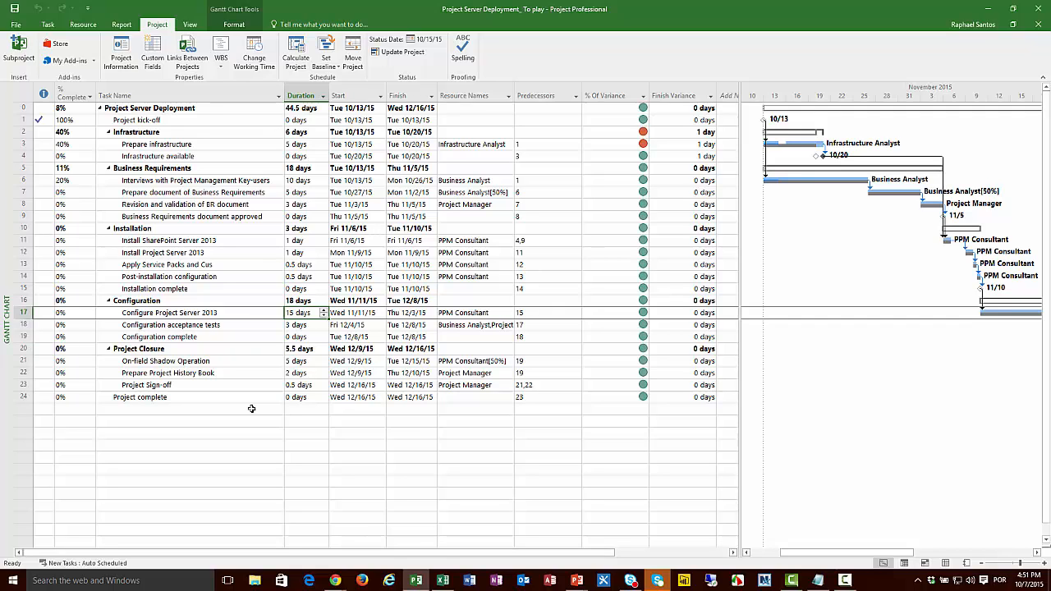
type("16")
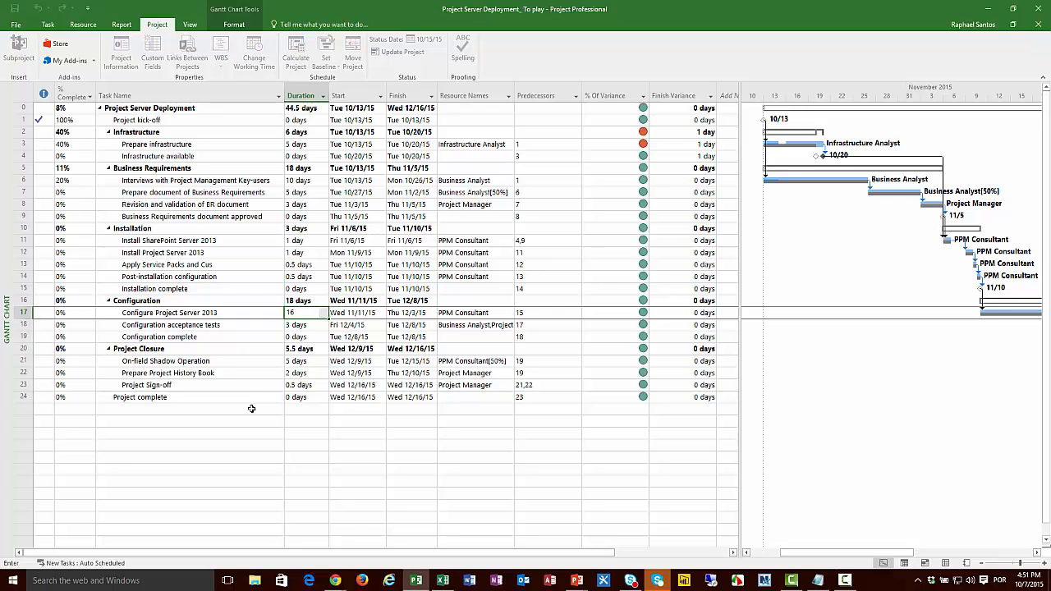
key("Return")
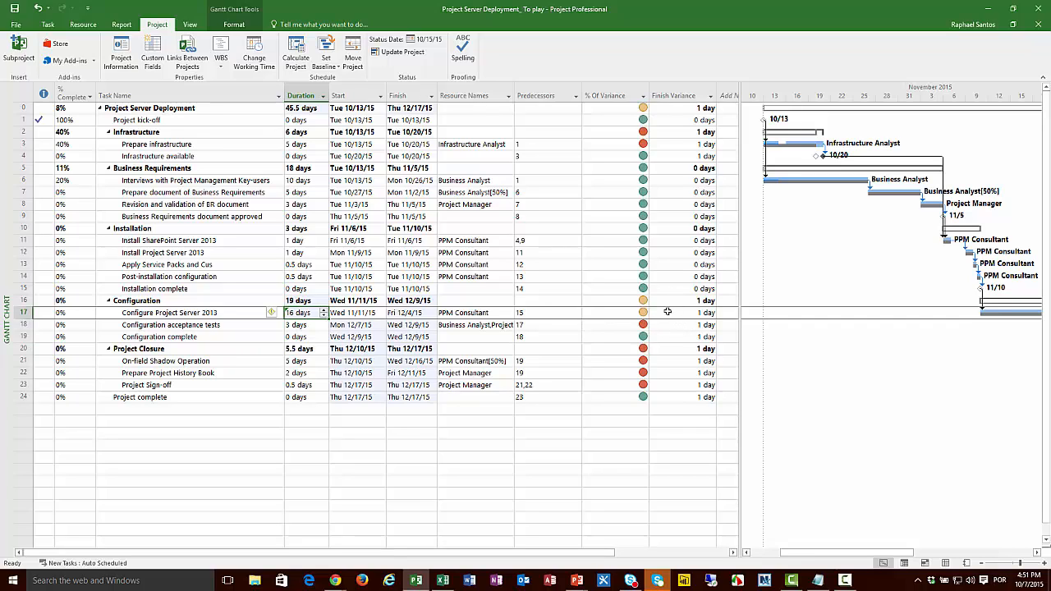
Step: Check the values behind the % Of Variance indicators for Configure Project Server 2013, Prepare Infrastructure and Configuration acceptance tests
left_click(638, 313)
mouse_move(640, 312)
mouse_move(639, 145)
left_click_drag(743, 209, 655, 180)
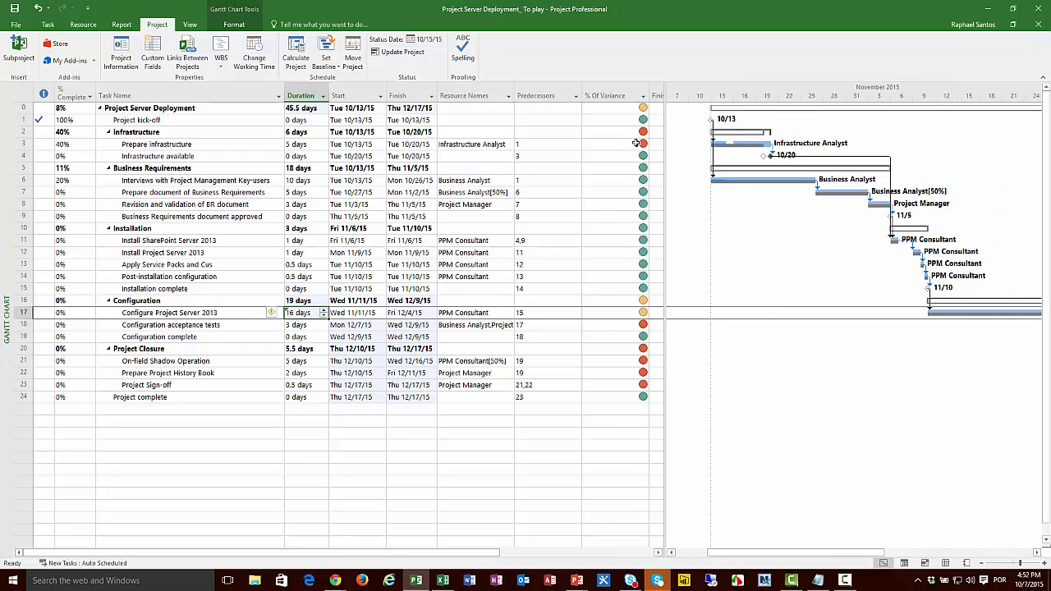
left_click(636, 144)
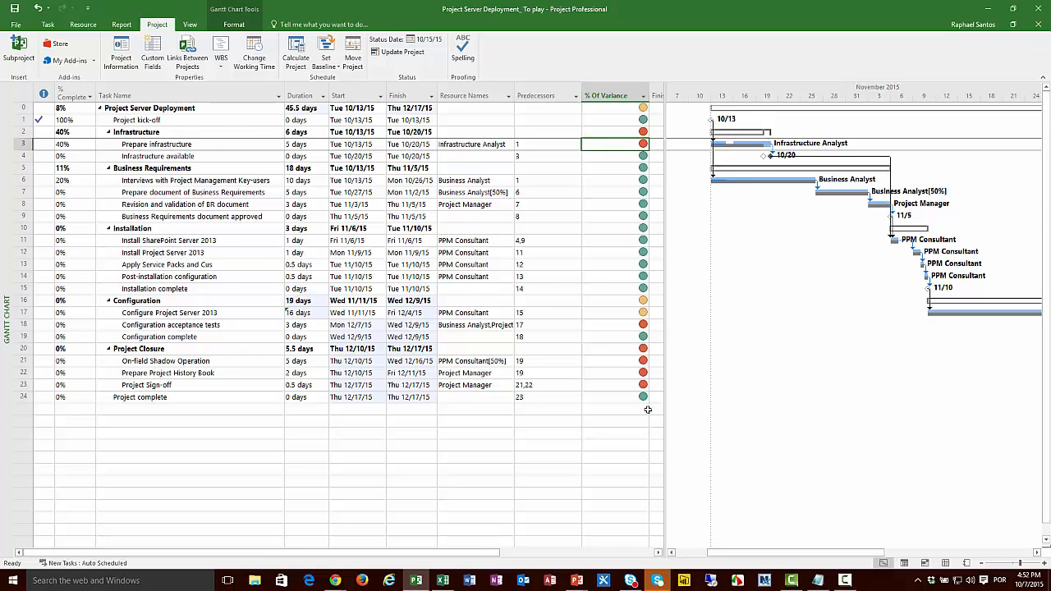
left_click(637, 316)
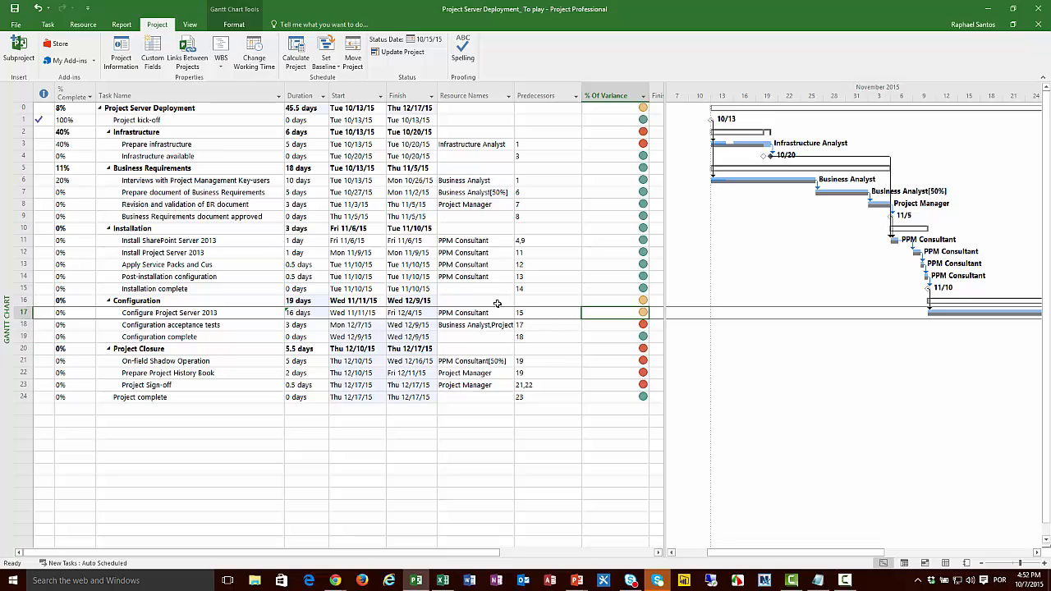
mouse_move(306, 314)
Step: Compare the project summary row's duration with the value behind its % Of Variance indicator
left_click(316, 108)
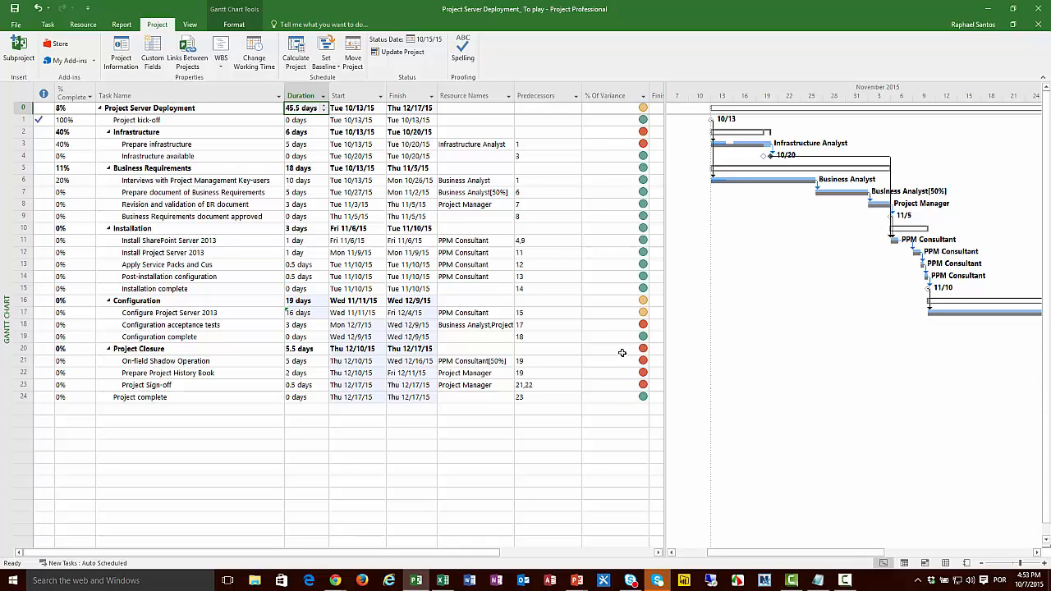
left_click(602, 110)
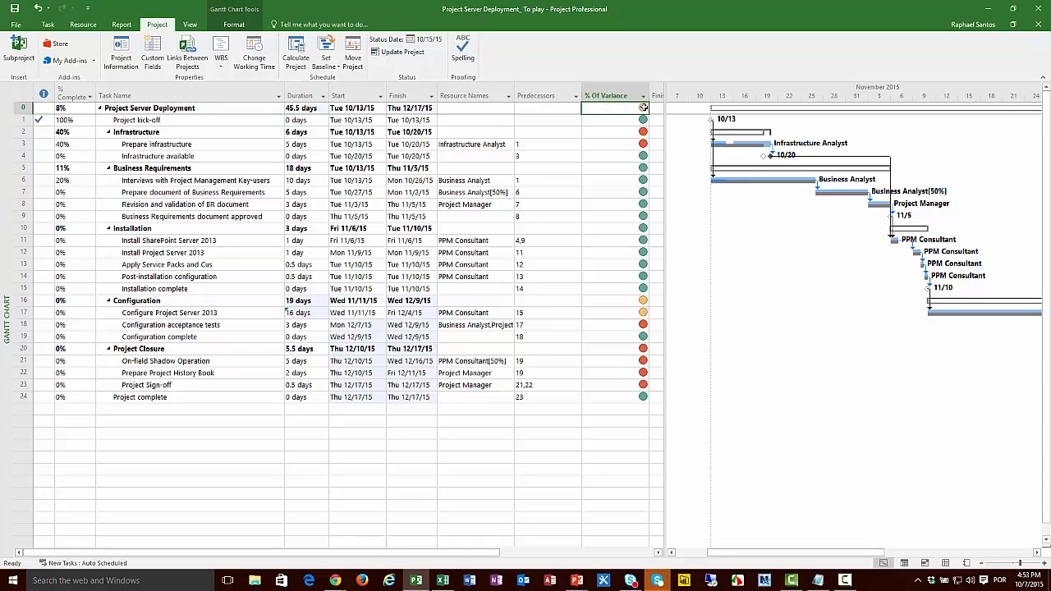
type("2.25")
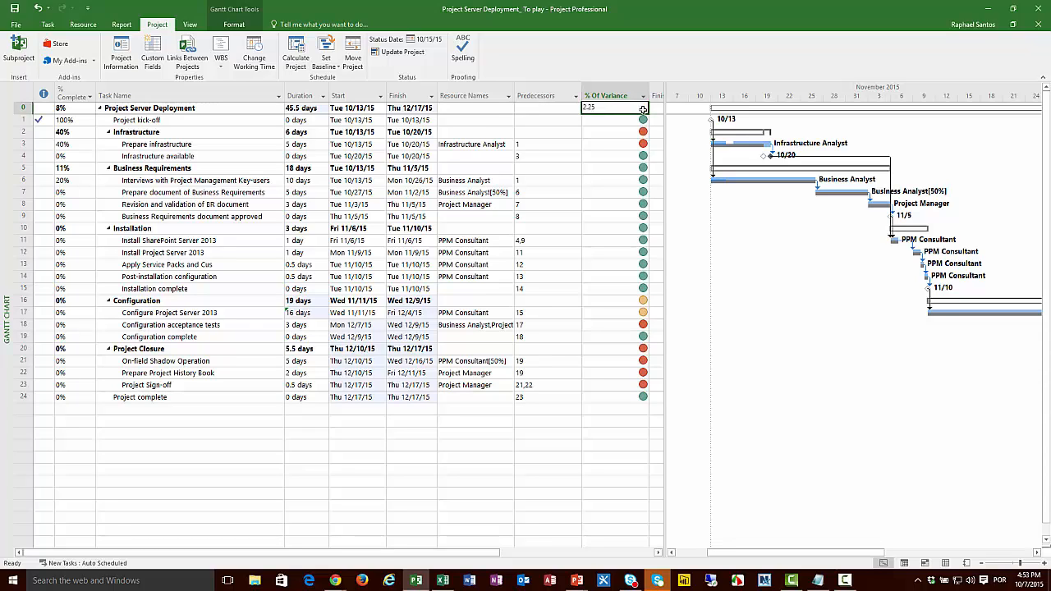
key("Return")
Step: Compare the durations and % Of Variance indicators of Configure Project Server 2013 and Prepare Infrastructure
left_click(221, 315)
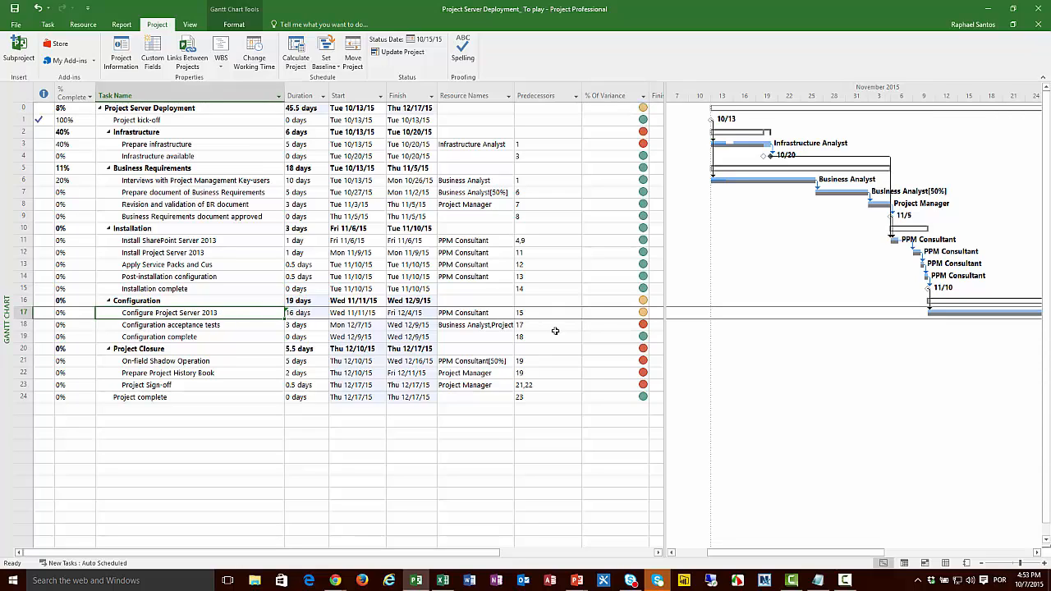
left_click(605, 315)
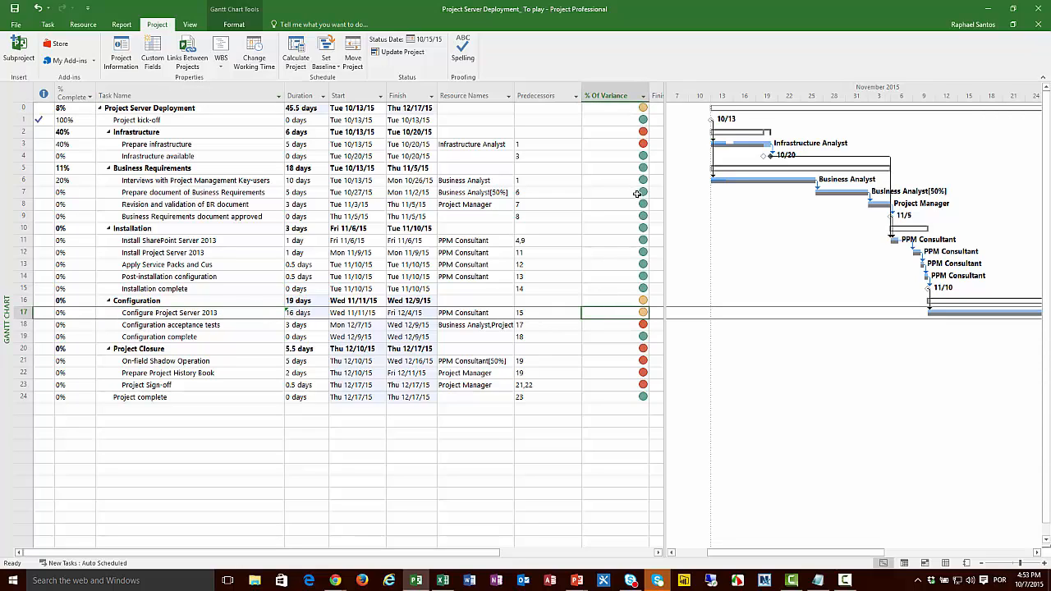
left_click(638, 145)
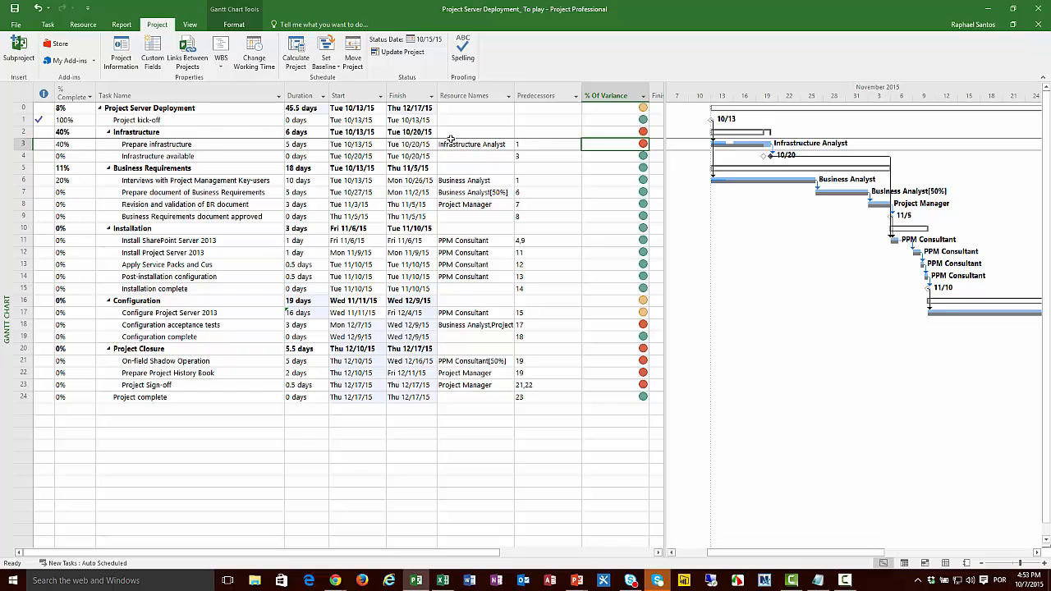
left_click(319, 145)
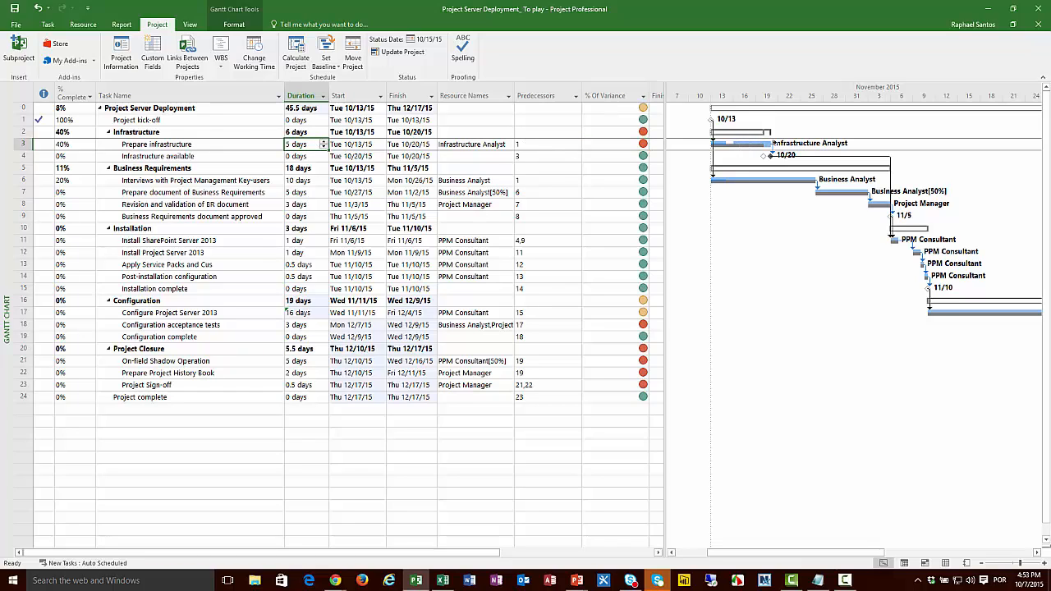
left_click(635, 146)
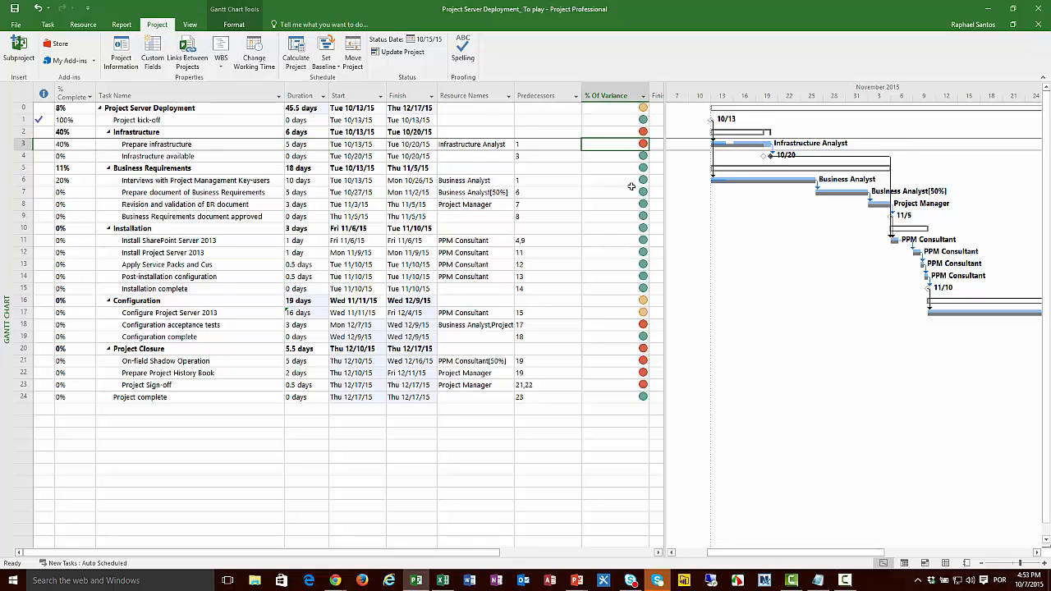
mouse_move(606, 325)
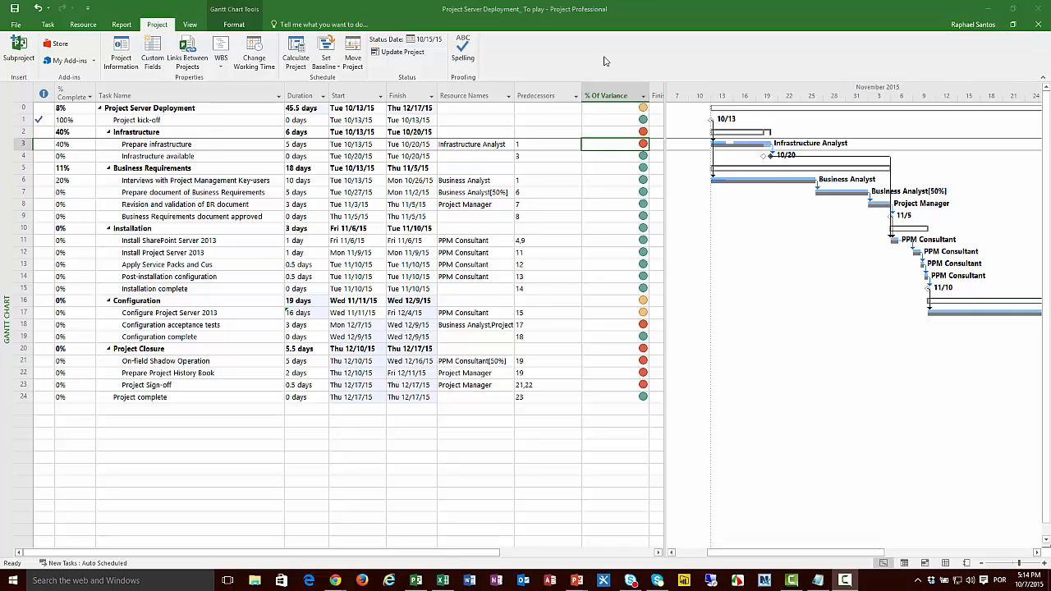
left_click(156, 146)
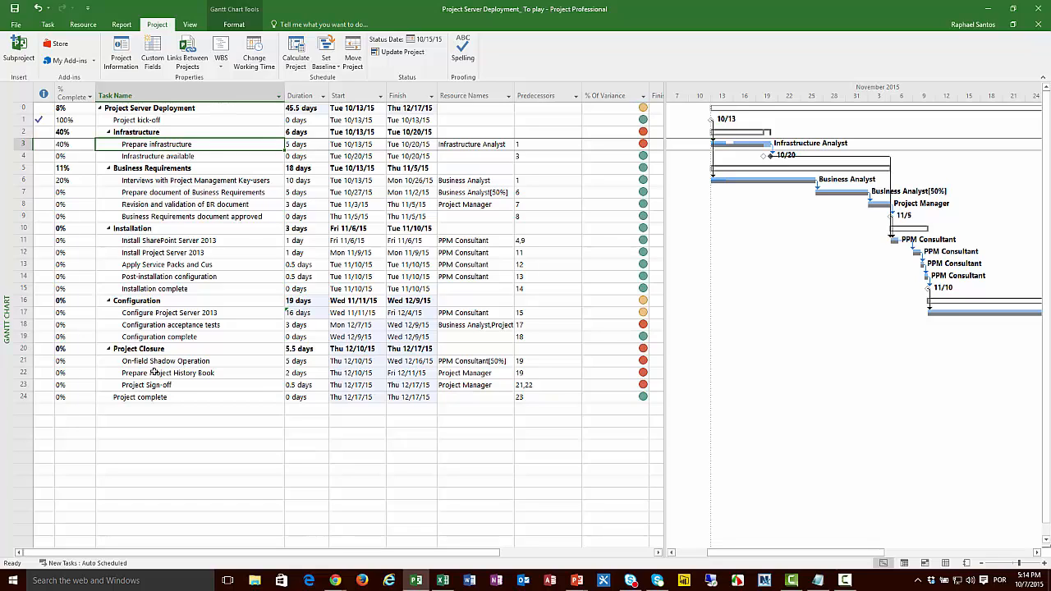
left_click(200, 323)
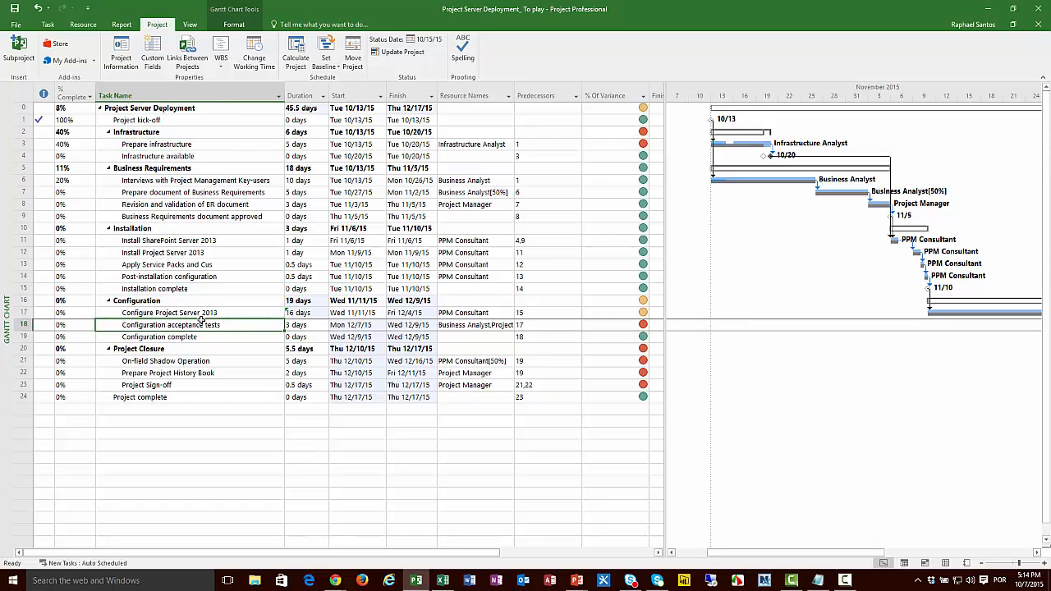
key("Up")
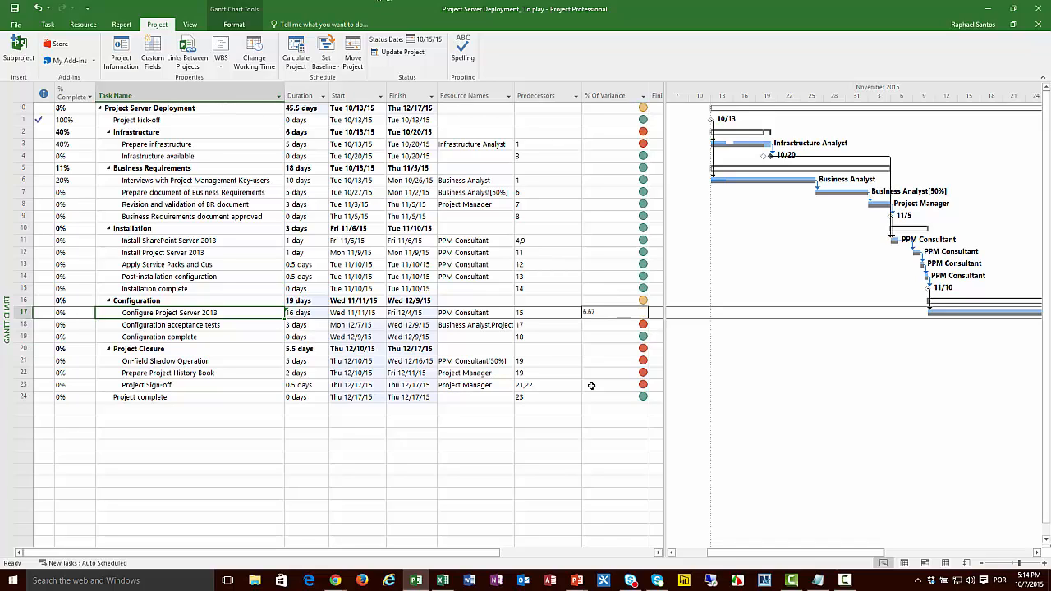
Step: Switch to the running PowerPoint slide show and advance to the "Why using the Critical Path?" slide
mouse_move(580, 581)
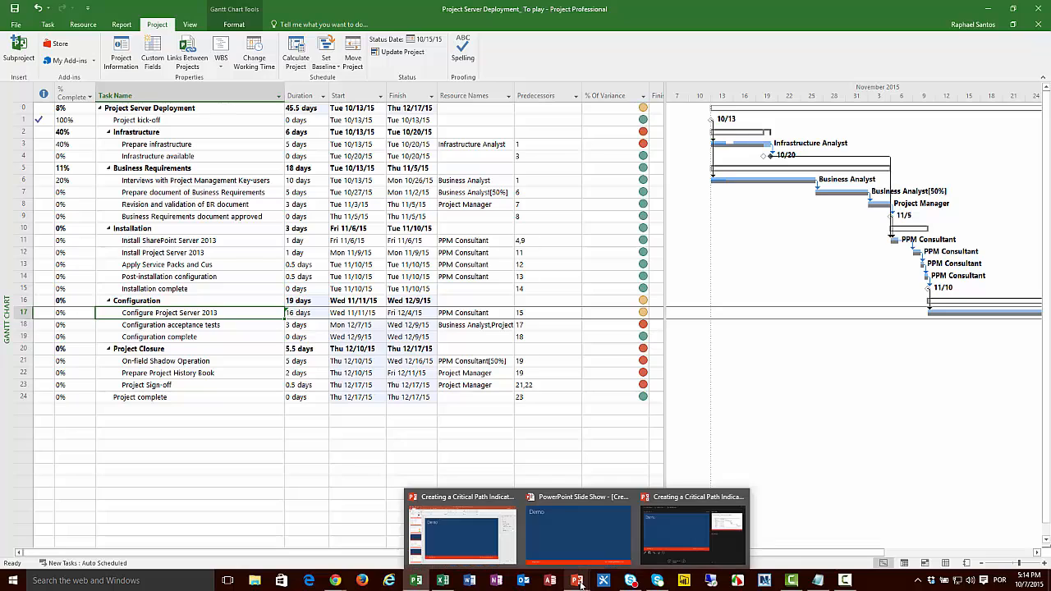
left_click(588, 546)
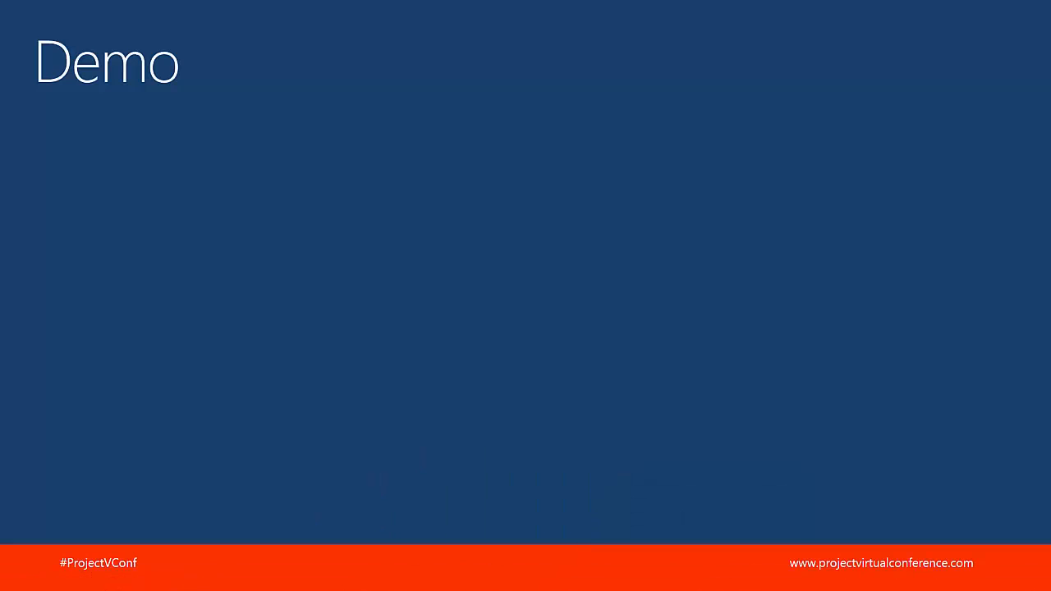
key("Right")
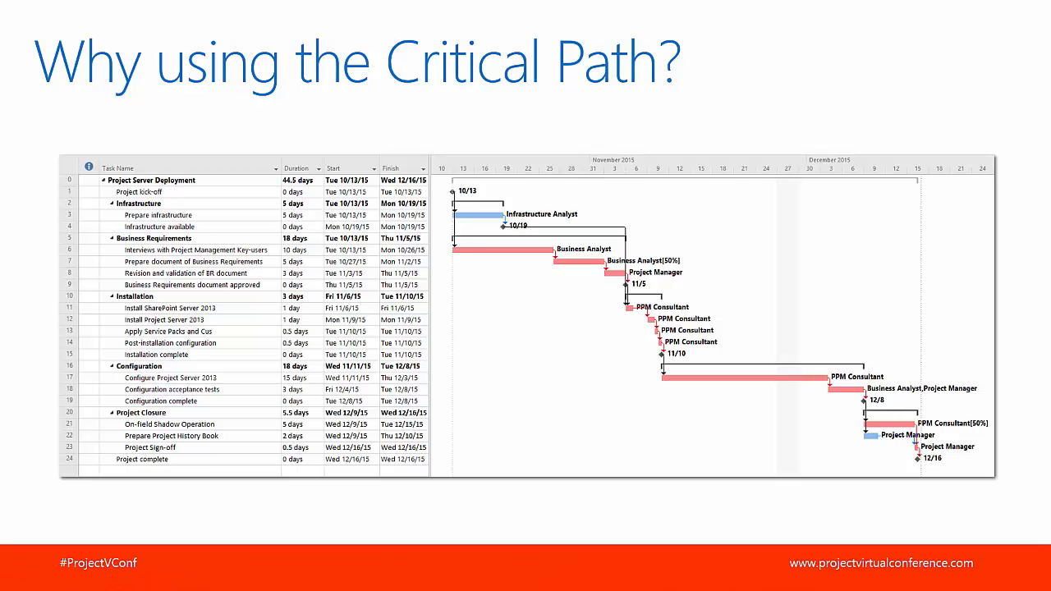
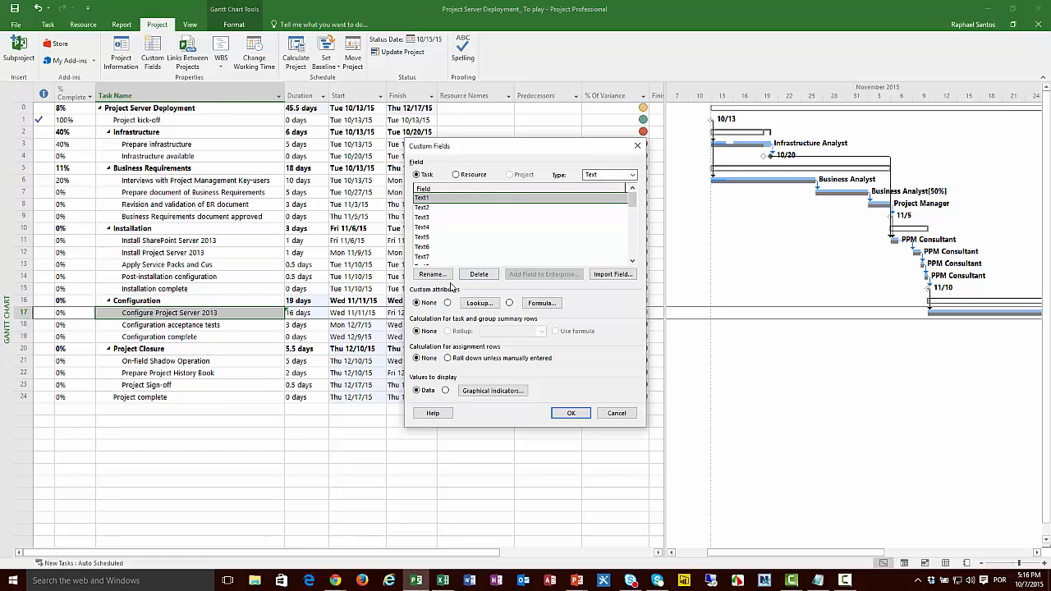
Step: Rename the custom task field Text1 as "Critcal Path Indicator"
left_click(435, 276)
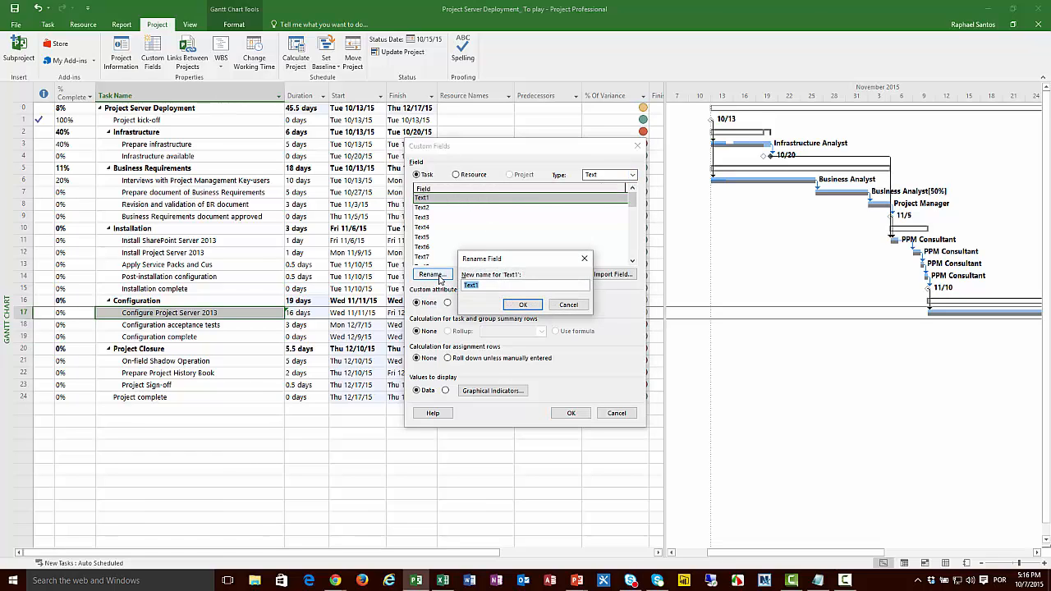
type("Critical Path Indicator")
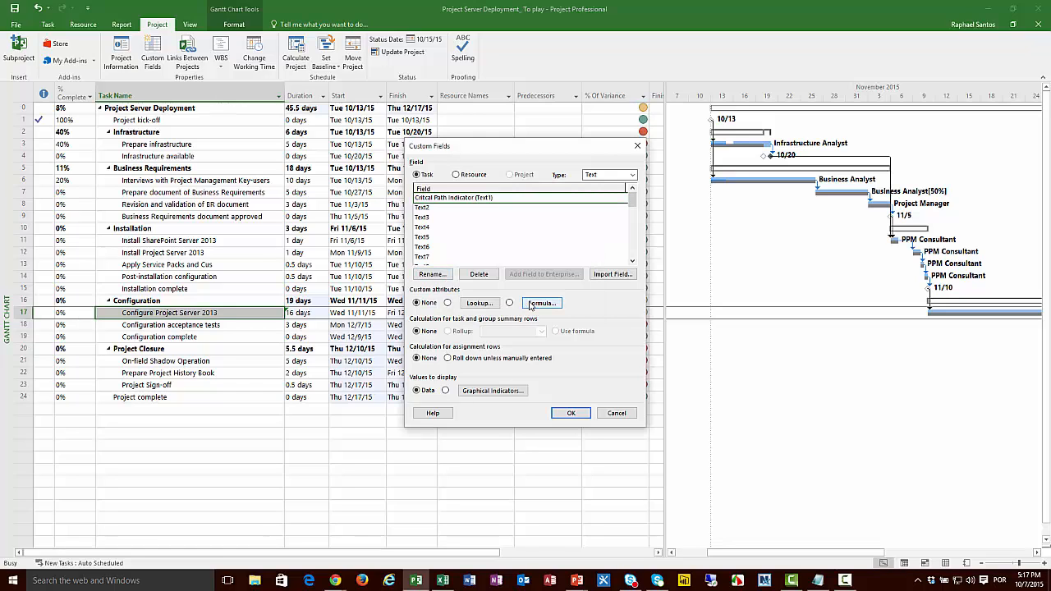
left_click(523, 305)
Step: Open the field's formula editor and copy the complete Critical Path Indicator formula from the Formulas file in Notepad
left_click(542, 304)
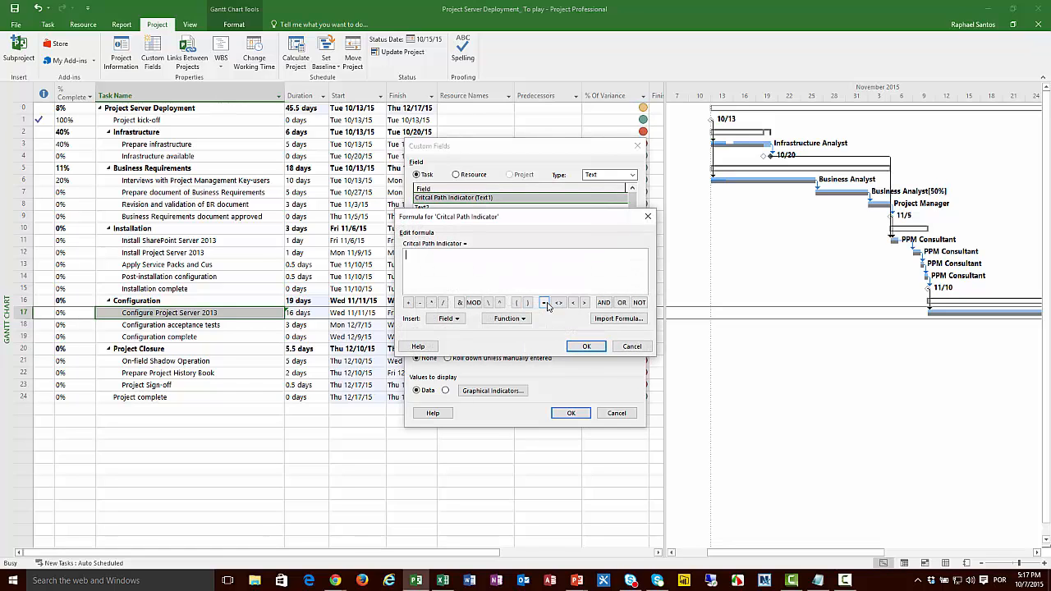
left_click(818, 581)
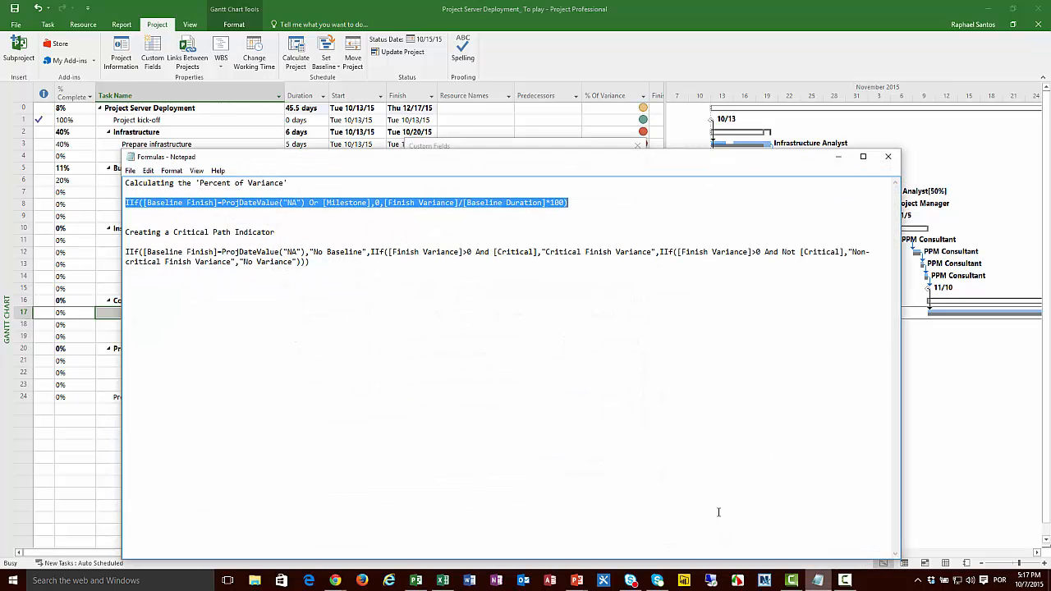
left_click(129, 252)
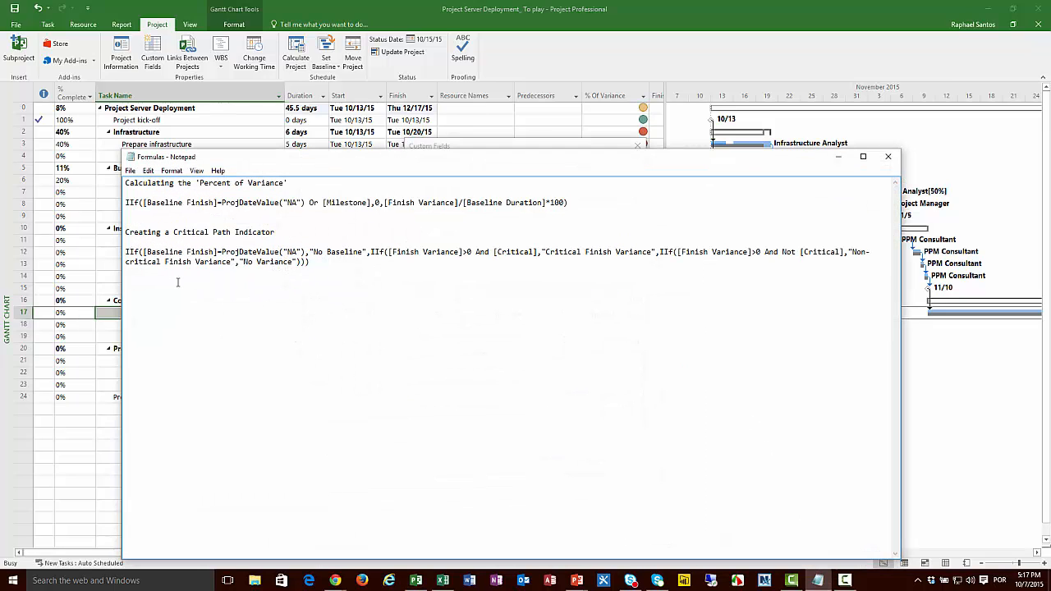
key("shift+Down")
key("shift+Right")
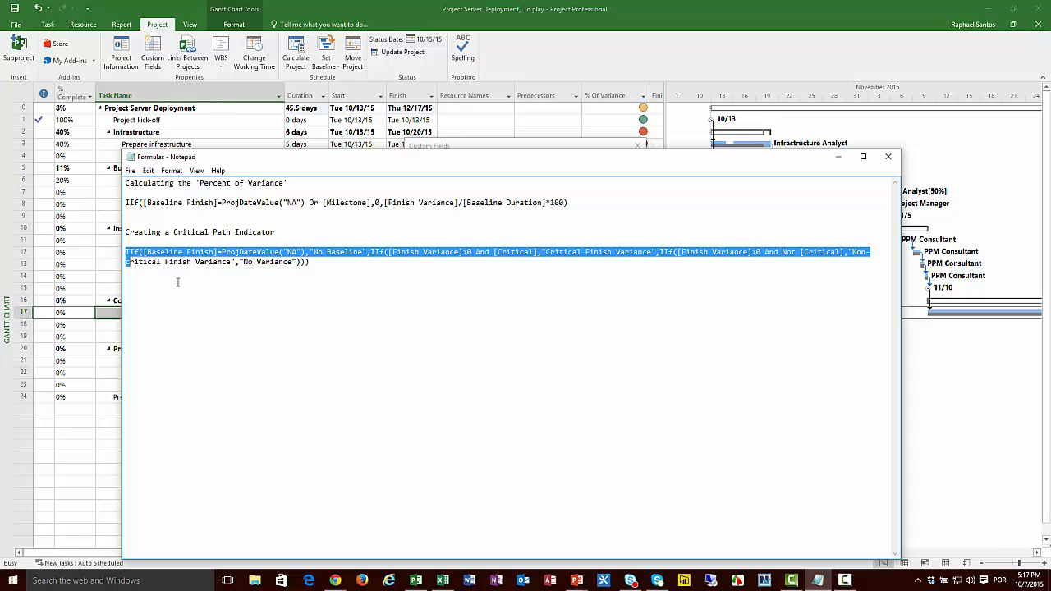
key("shift+End")
key("ctrl+c")
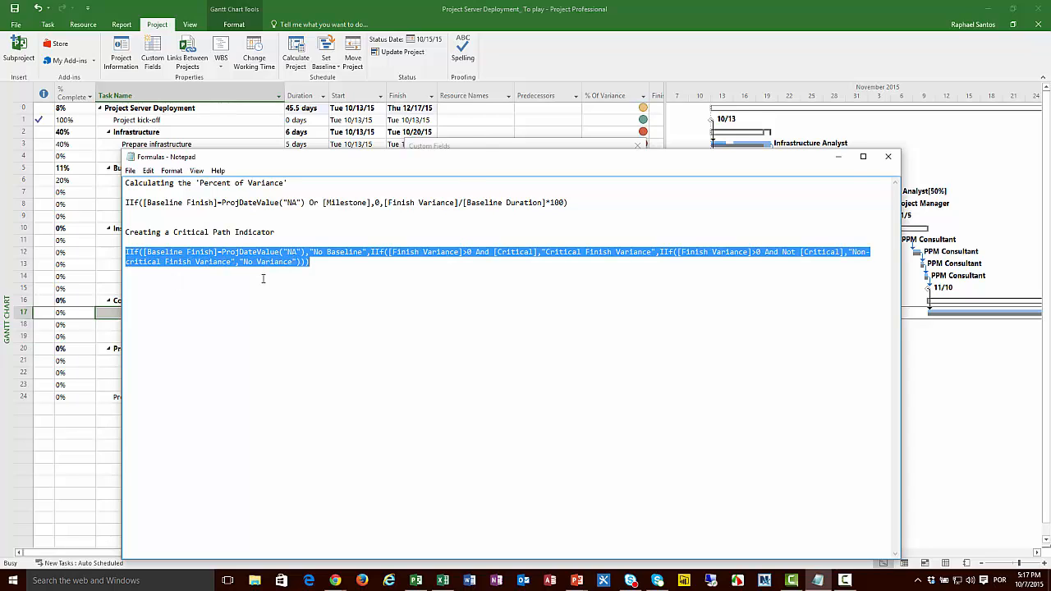
left_click(837, 156)
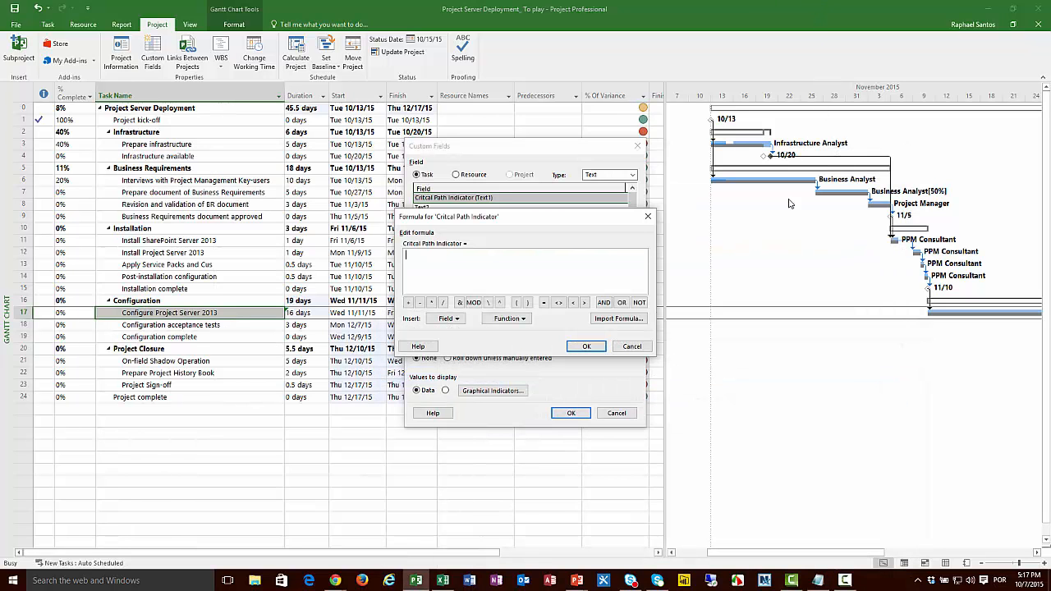
Step: Paste the copied formula into the Critcal Path Indicator field and use it for task and group summary rows as well
key("ctrl+v")
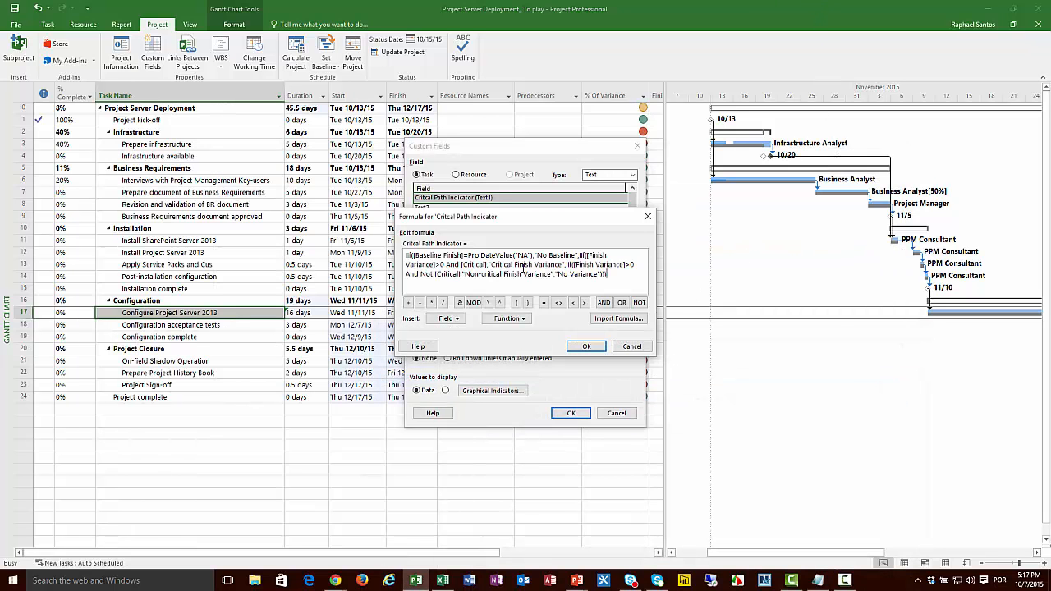
left_click(587, 347)
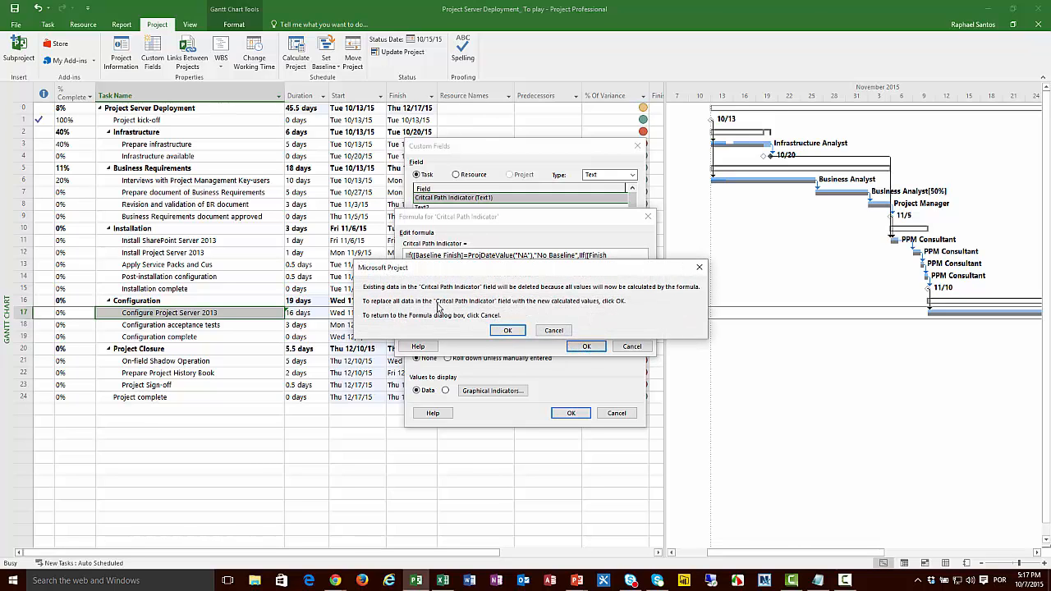
left_click(509, 331)
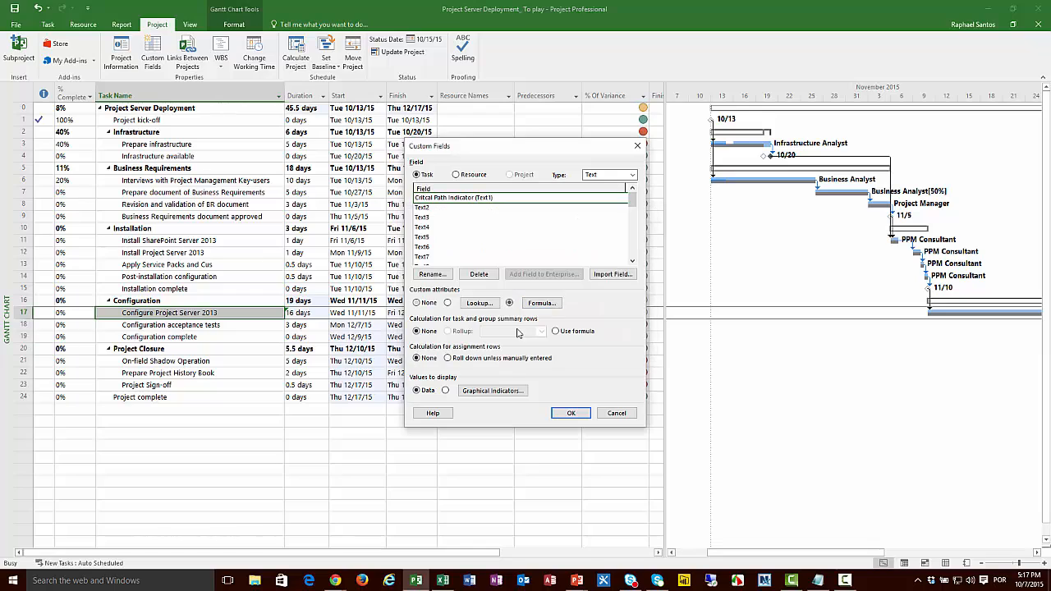
left_click(556, 331)
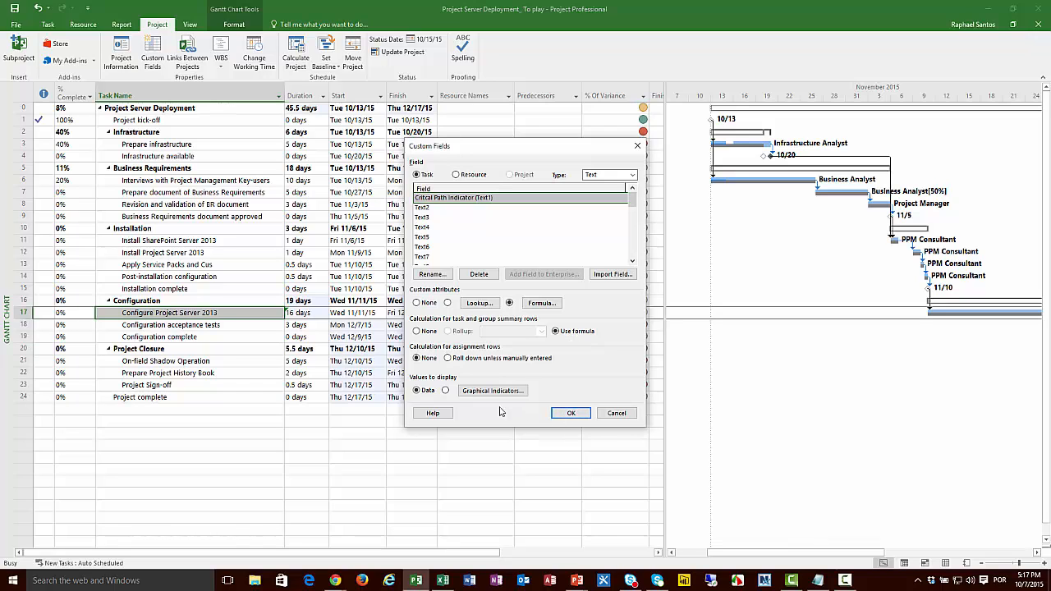
left_click(570, 413)
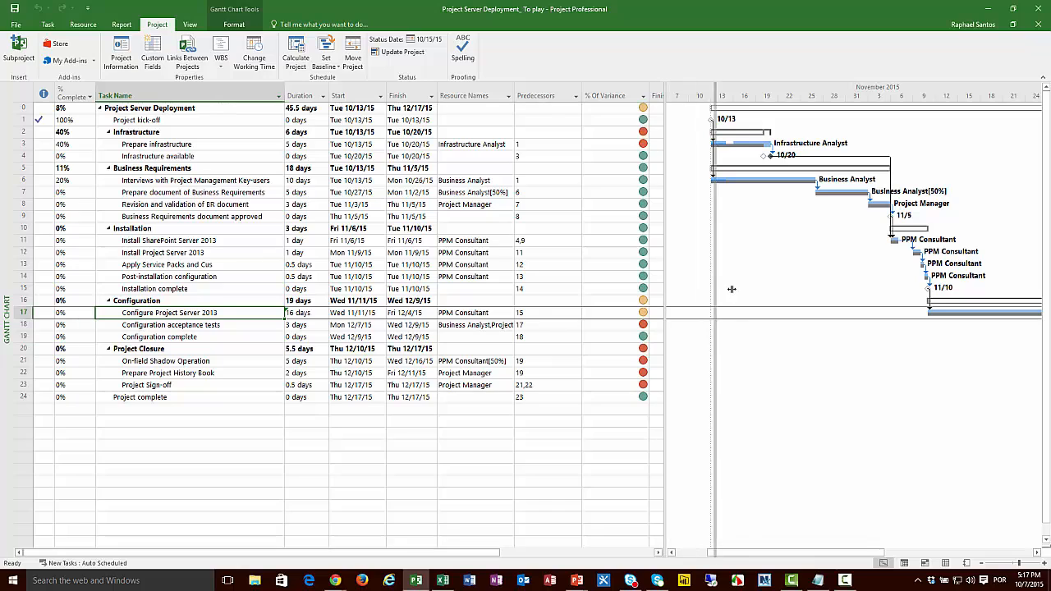
Step: Add the Critcal Path Indicator (Text1) column after Finish Variance and fit its width to the contents
left_click_drag(732, 289, 854, 315)
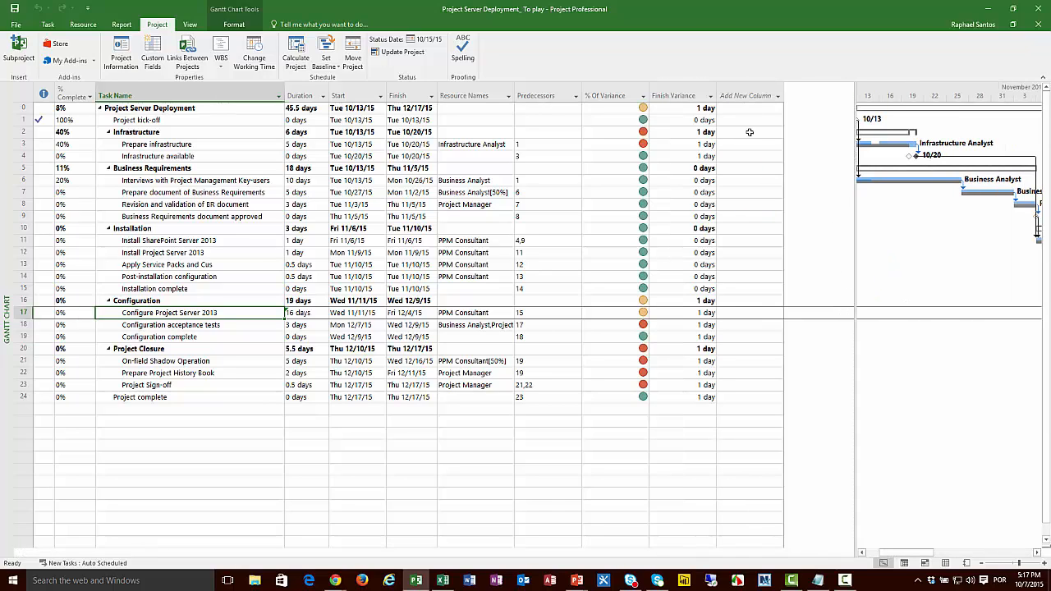
left_click(747, 95)
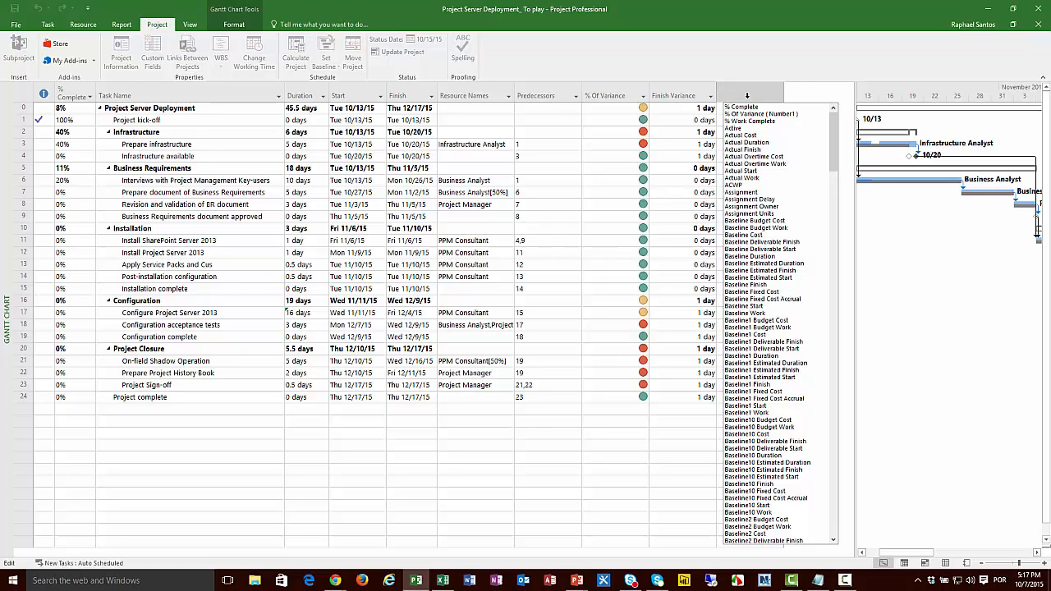
type("Indicators")
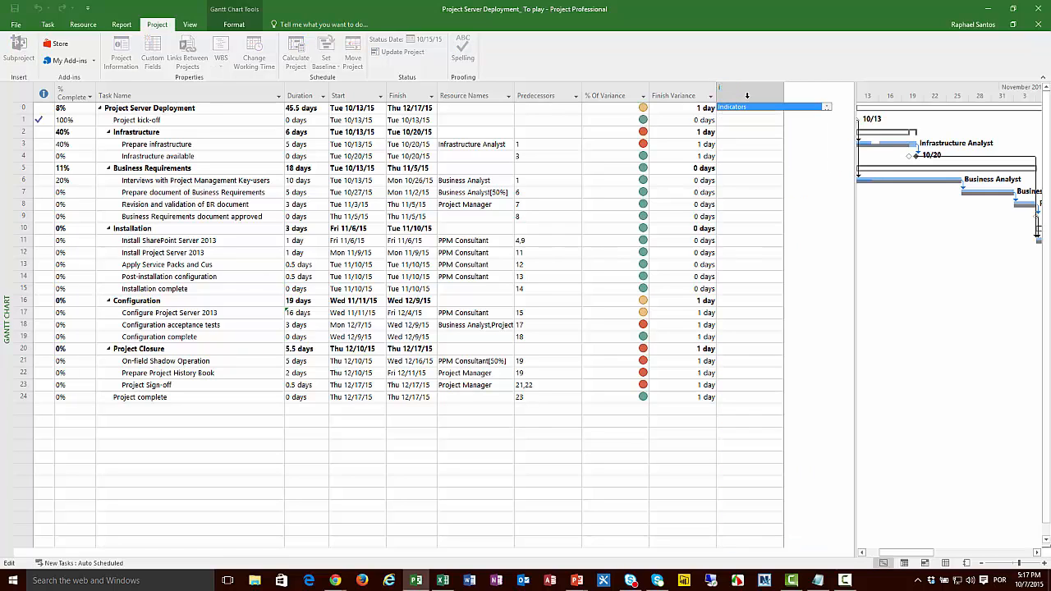
type("critic")
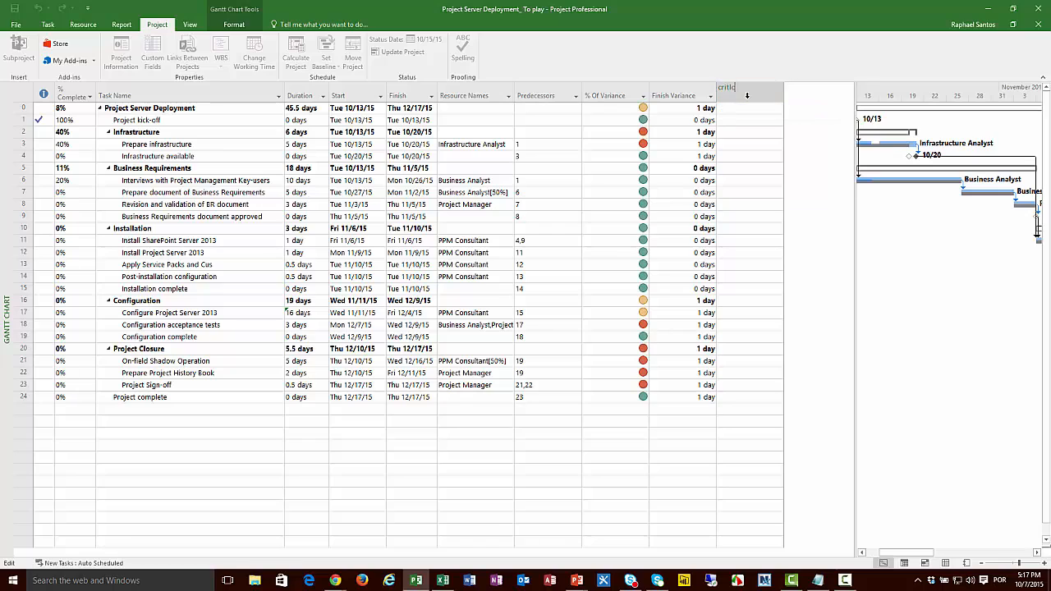
type("al pa")
key("BackSpace")
key("BackSpace")
key("BackSpace")
key("BackSpace")
key("BackSpace")
key("BackSpace")
key("BackSpace")
key("BackSpace")
key("BackSpace")
key("BackSpace")
key("BackSpace")
type("cri")
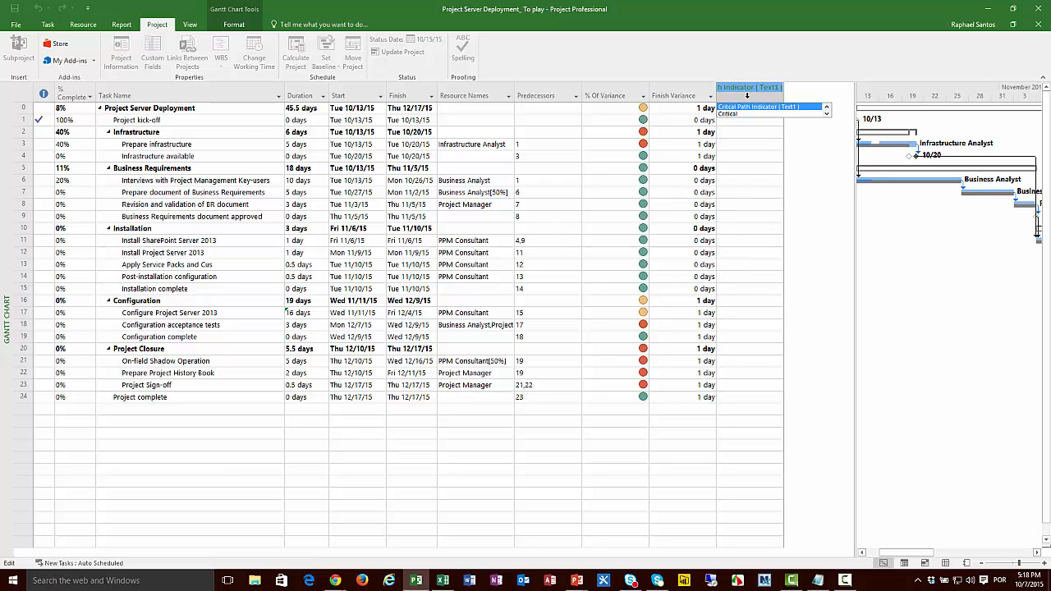
key("Return")
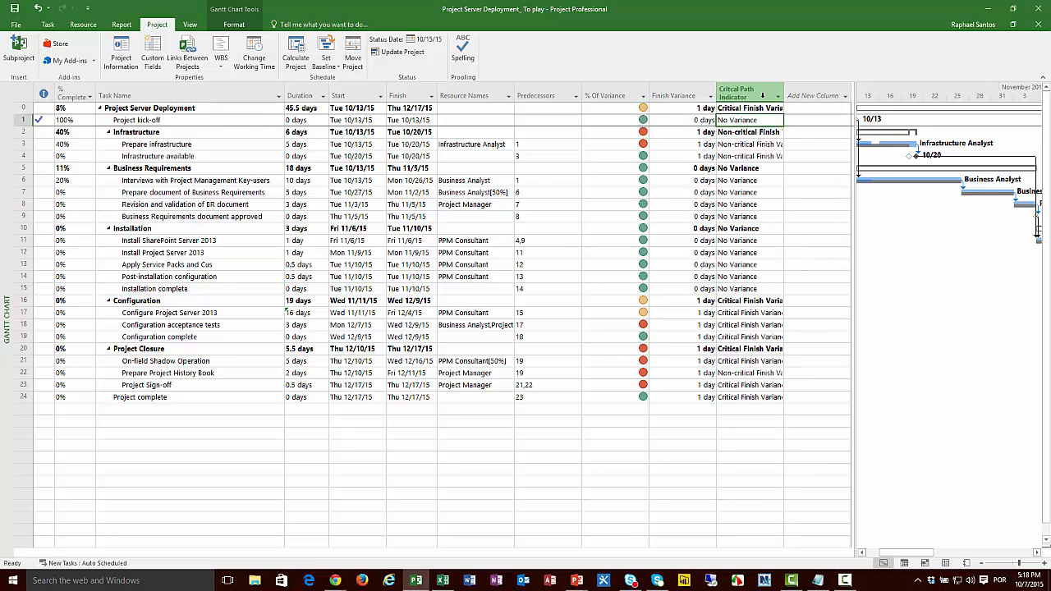
double_click(783, 95)
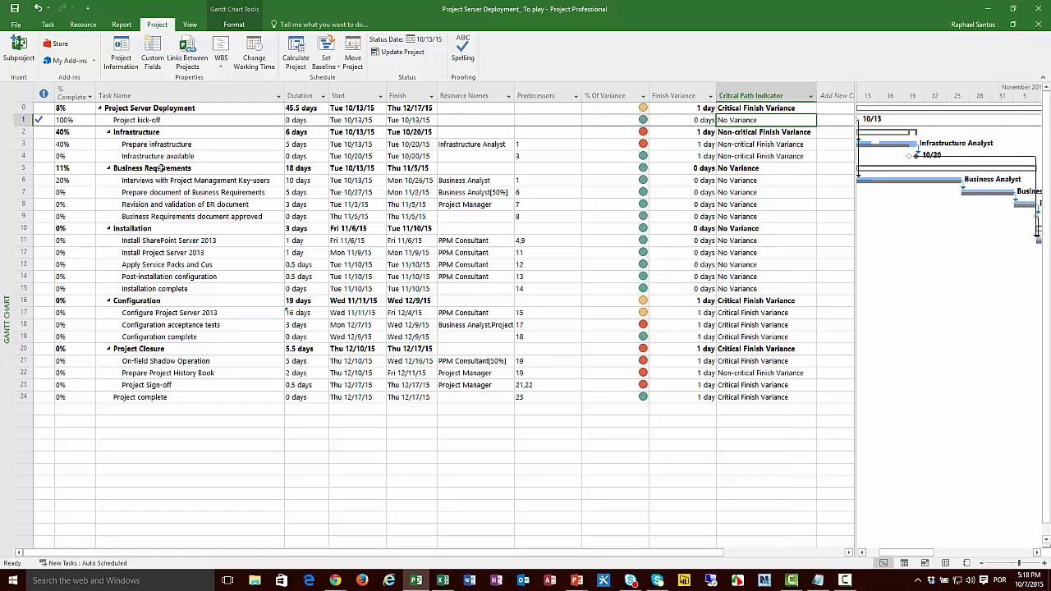
Step: Compare the Critcal Path Indicator values of Prepare infrastructure, Configure Project Server 2013 and the project summary row
left_click(22, 144)
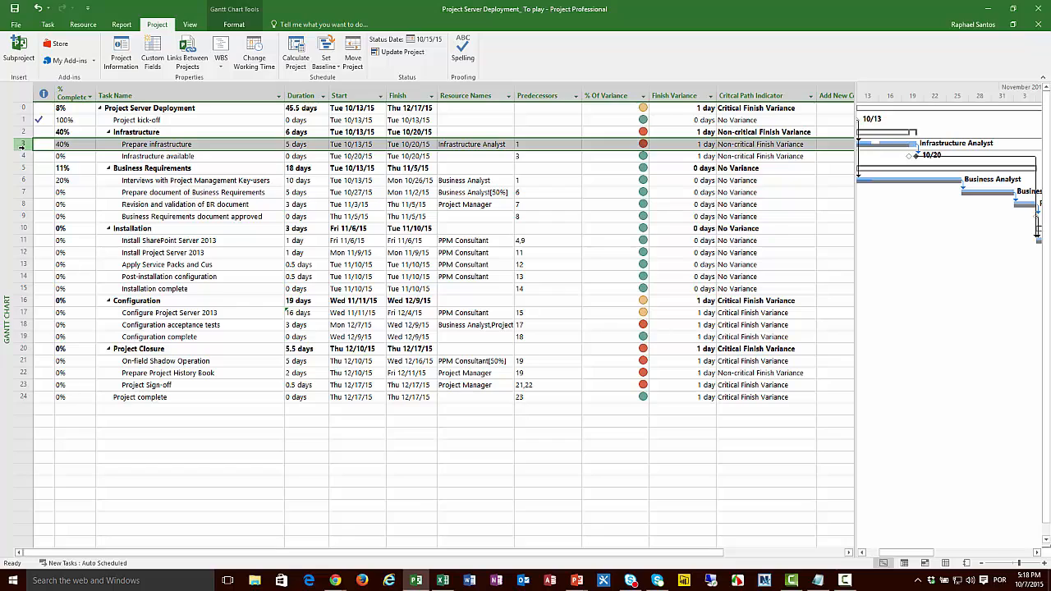
left_click(24, 313)
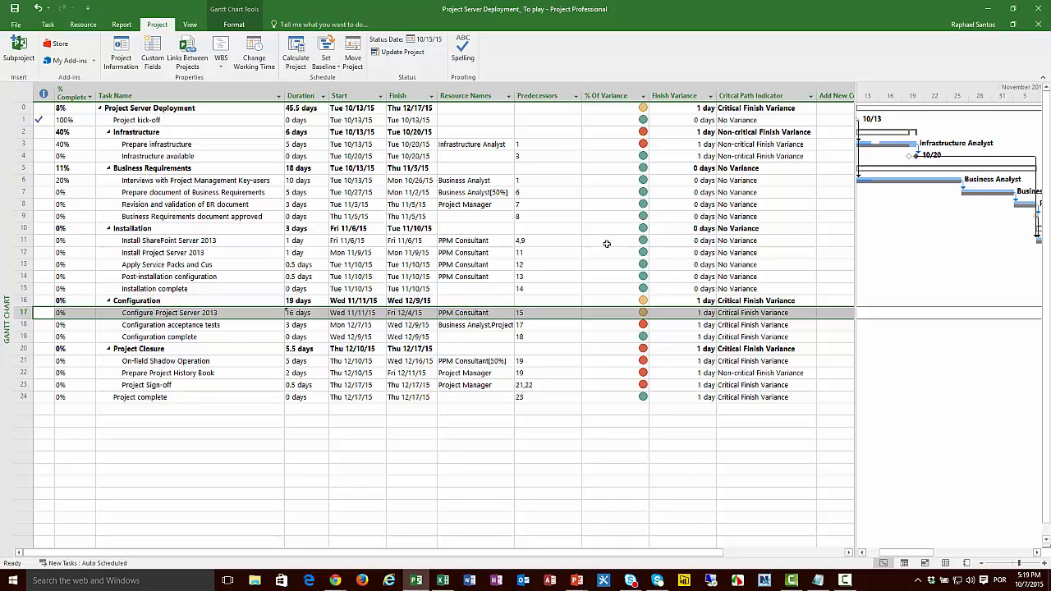
left_click(774, 109)
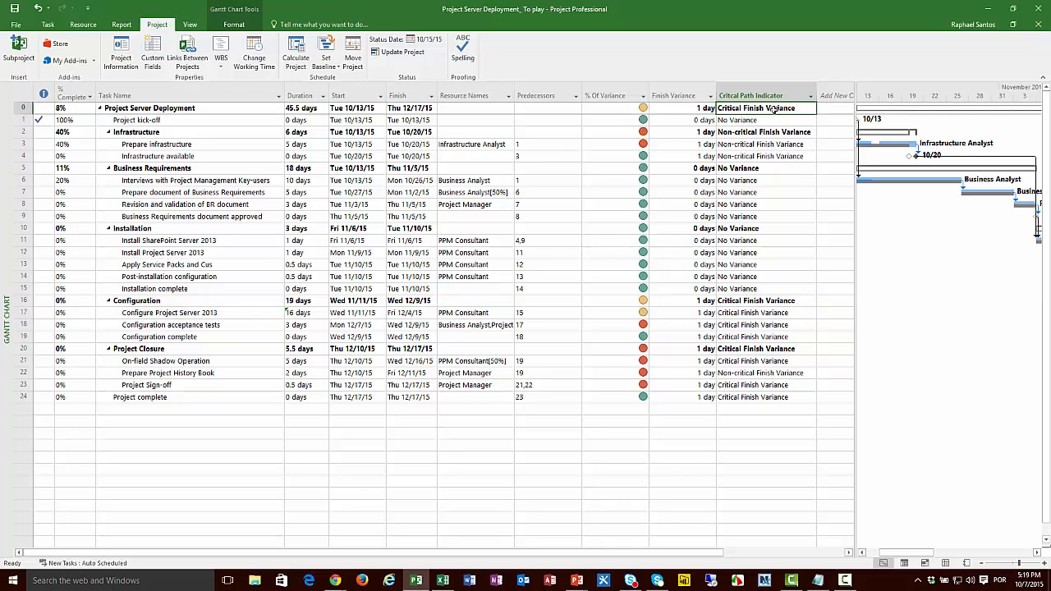
Step: Add a graphical indicator to the Critcal Path Indicator field's nonsummary rows: equals "No Variance" shows a green circle
left_click(153, 57)
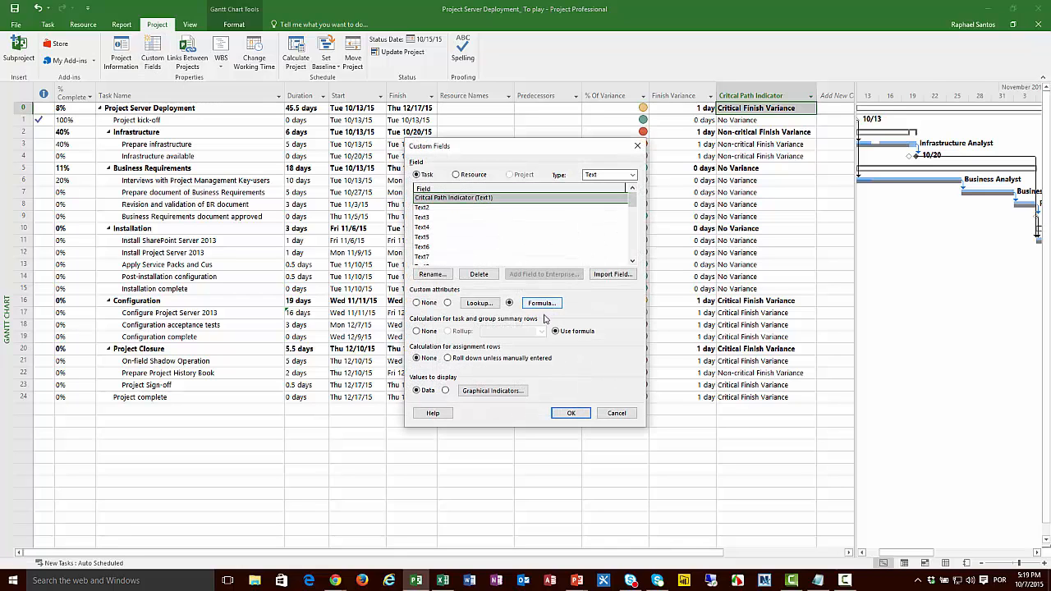
left_click(493, 390)
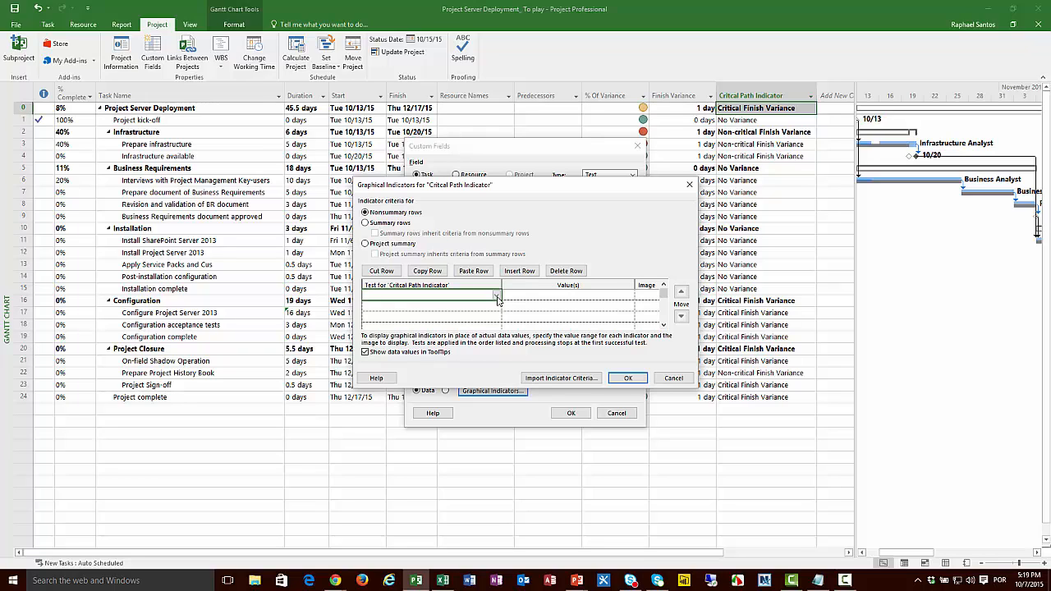
left_click(497, 297)
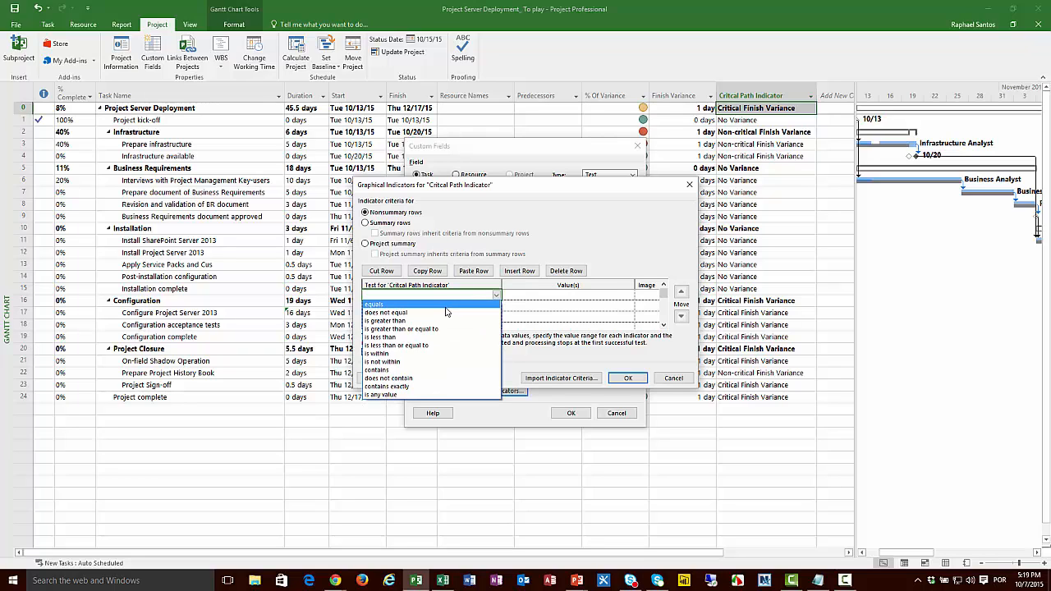
left_click(386, 305)
left_click(604, 298)
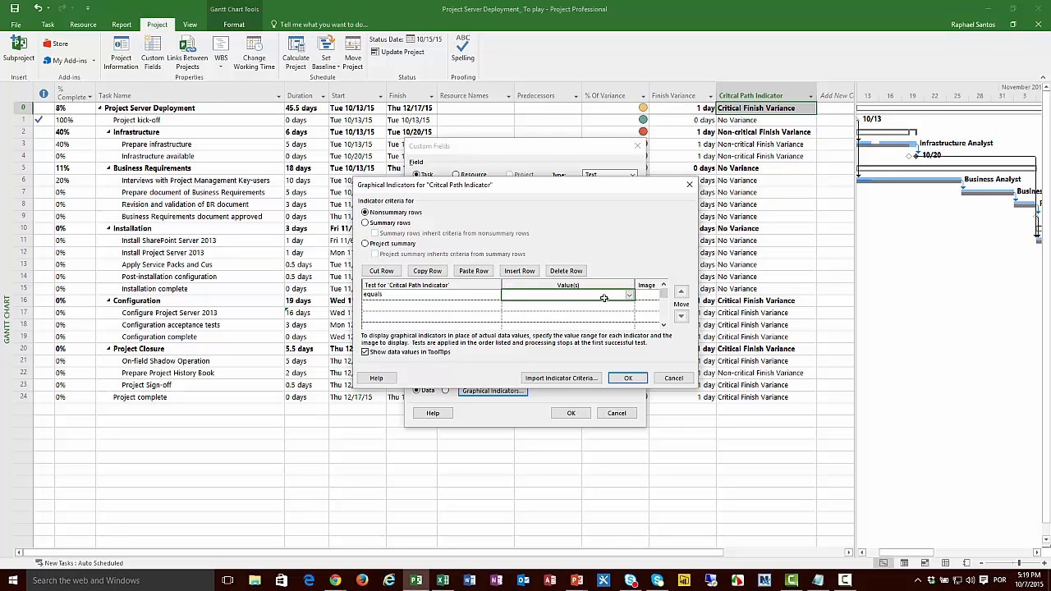
type("No Variance")
left_click(652, 295)
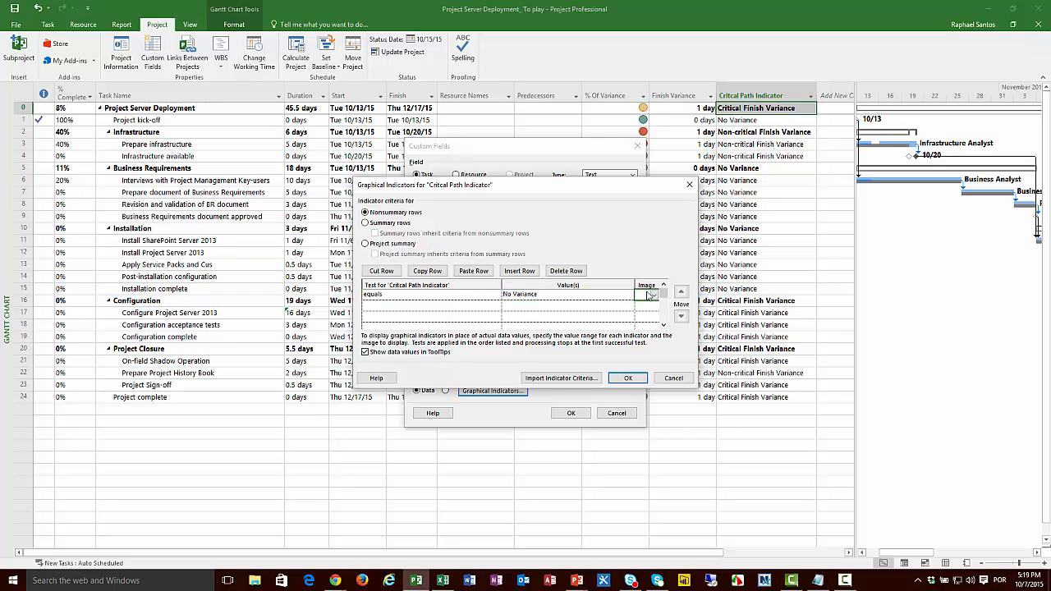
left_click(650, 296)
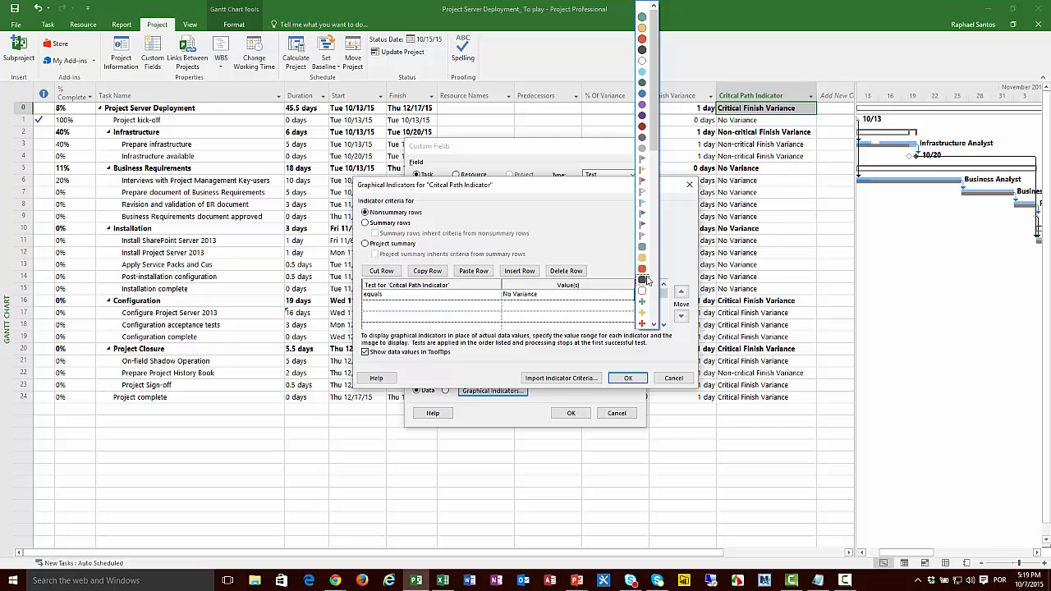
left_click(642, 18)
Step: Add a second indicator criterion: equals "Non-critical Finish Variance" shows a yellow circle
left_click(471, 306)
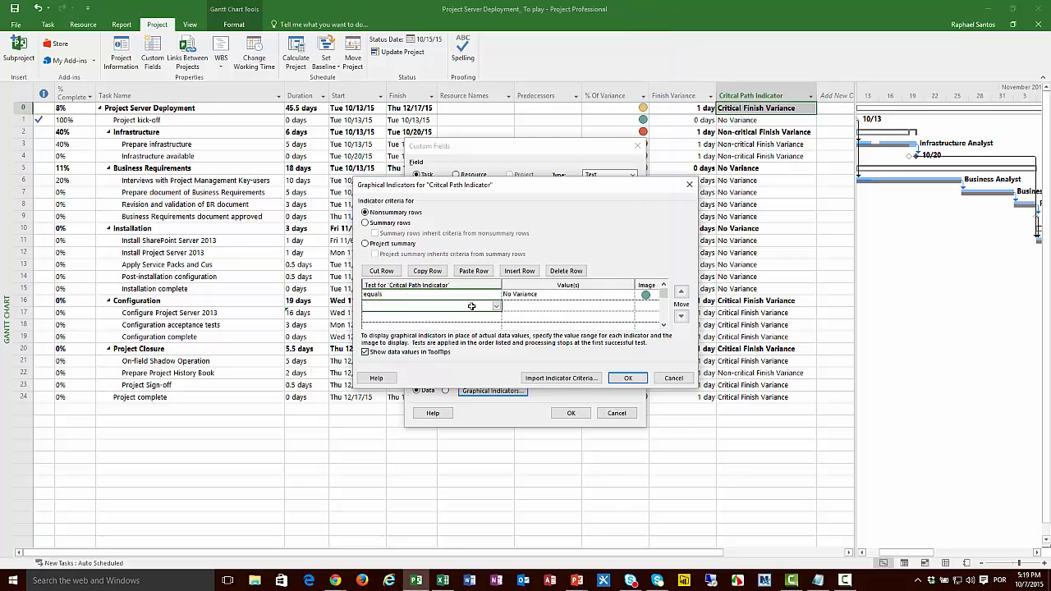
type("equals")
left_click(538, 310)
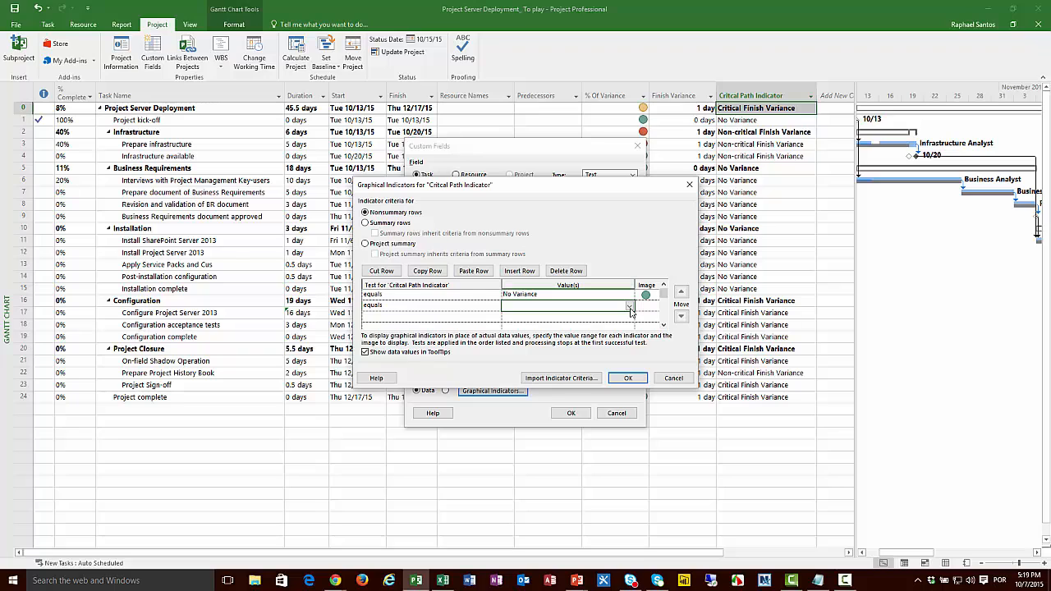
left_click(630, 308)
left_click(629, 308)
type("Non-cri")
type("tical")
type(" V")
type("Finish Variance")
left_click(646, 306)
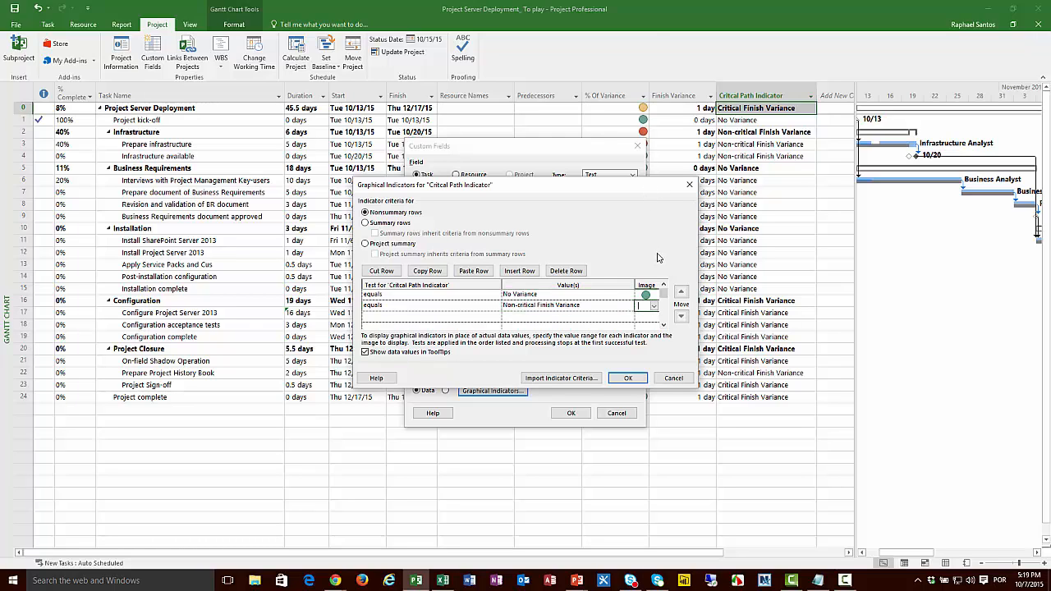
left_click(653, 306)
left_click(642, 37)
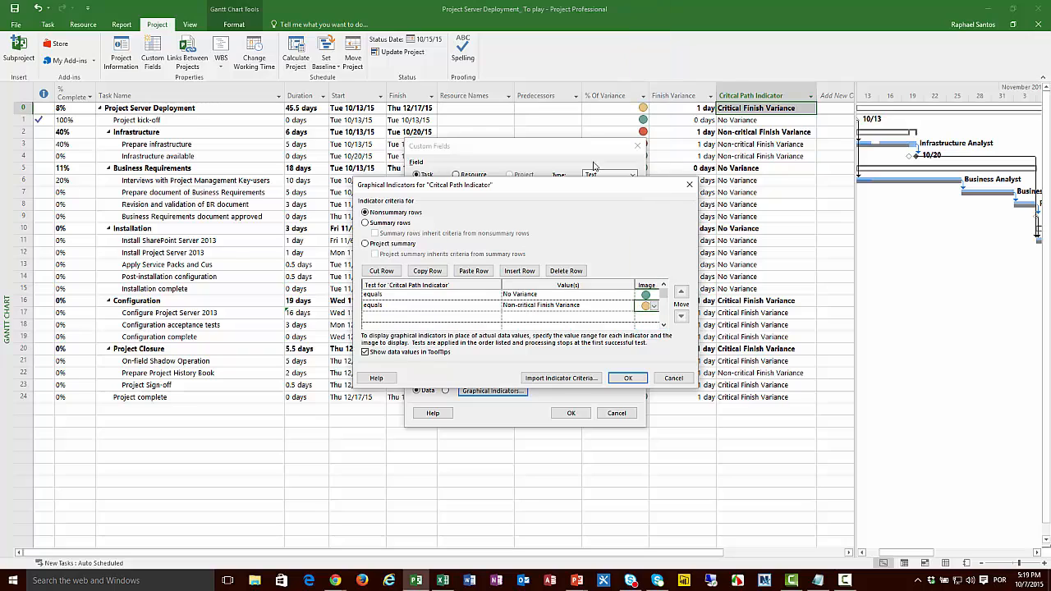
Step: Add a third indicator criterion for the Critcal Path Indicator field: equals "Critical Finish Variance" shows a red circle
left_click(466, 317)
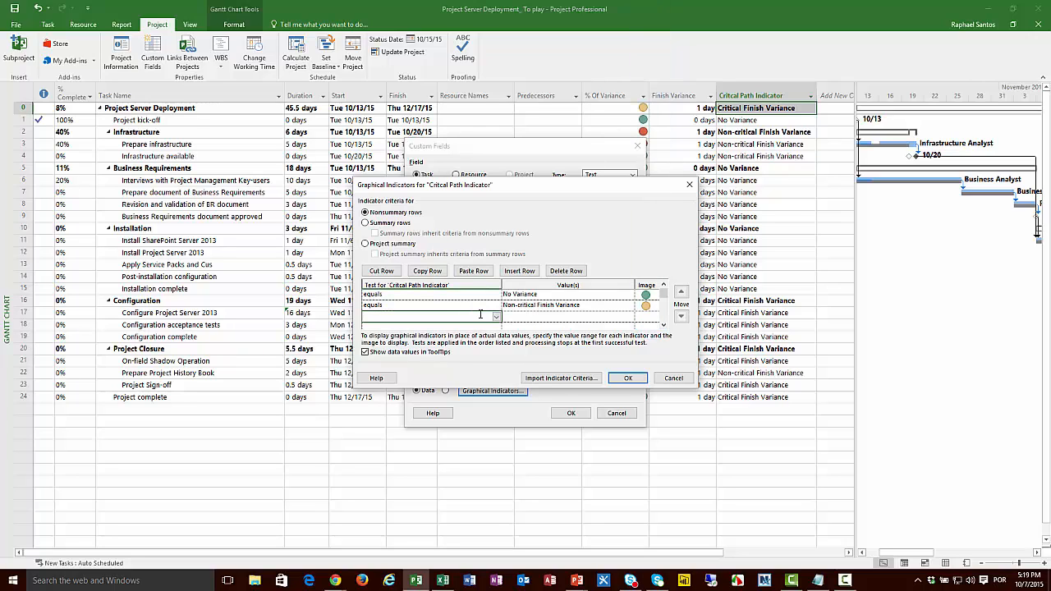
left_click(420, 321)
left_click(420, 326)
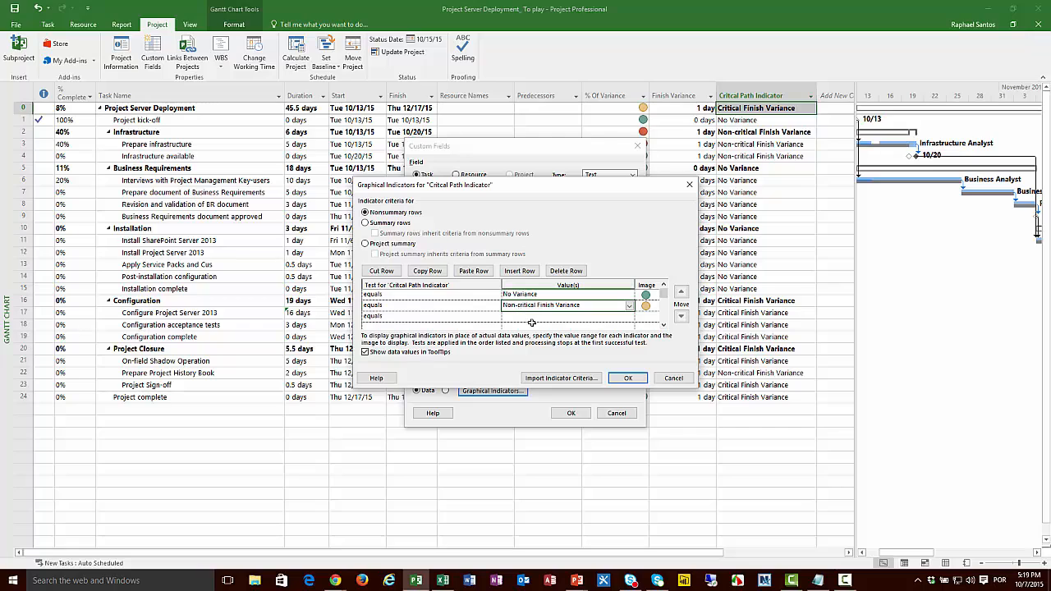
left_click(536, 317)
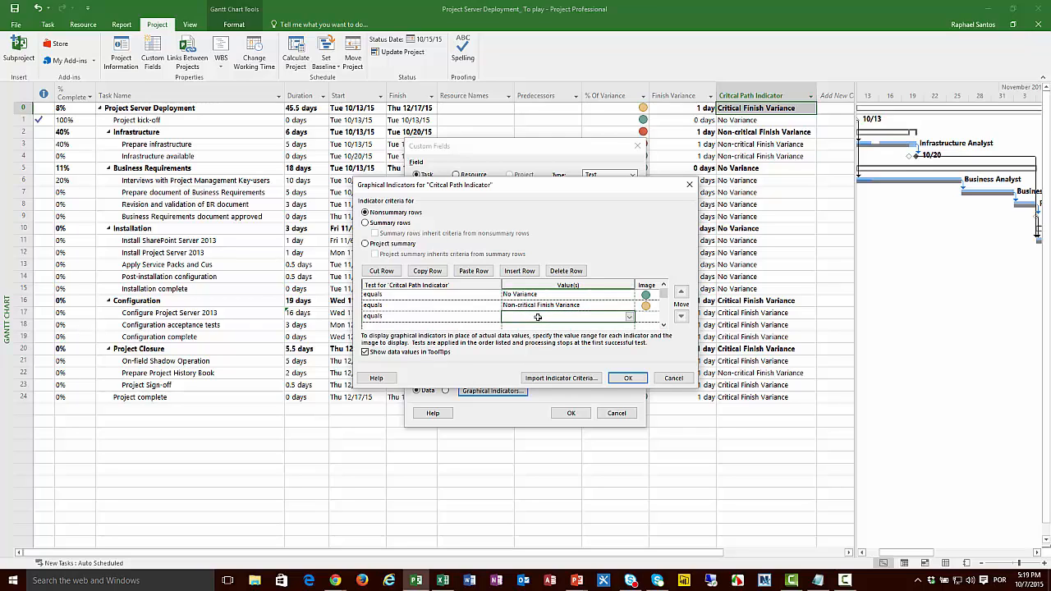
type("Critical Finish Variance")
left_click(653, 319)
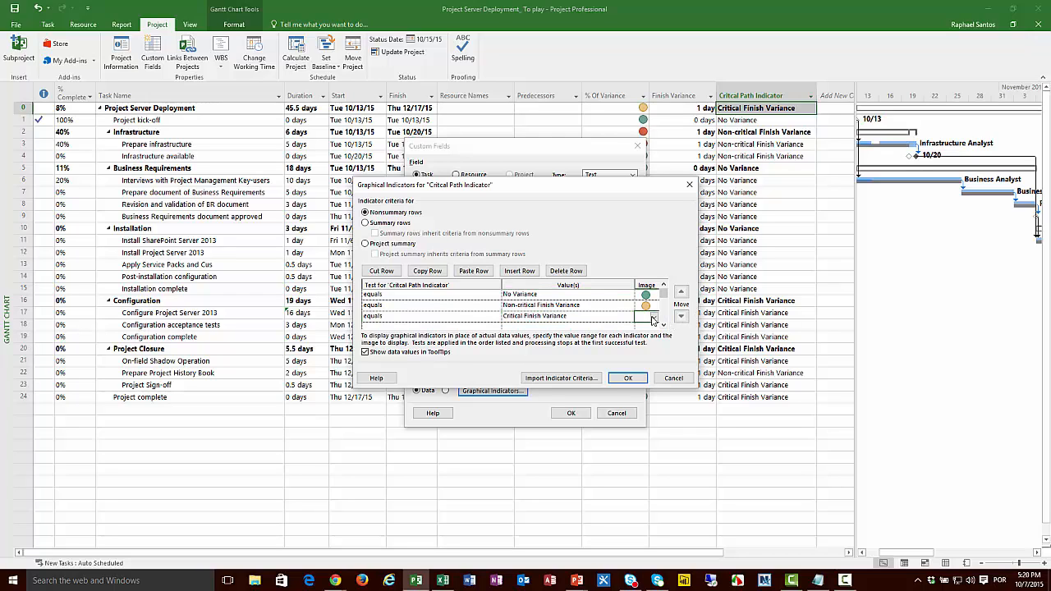
left_click(653, 318)
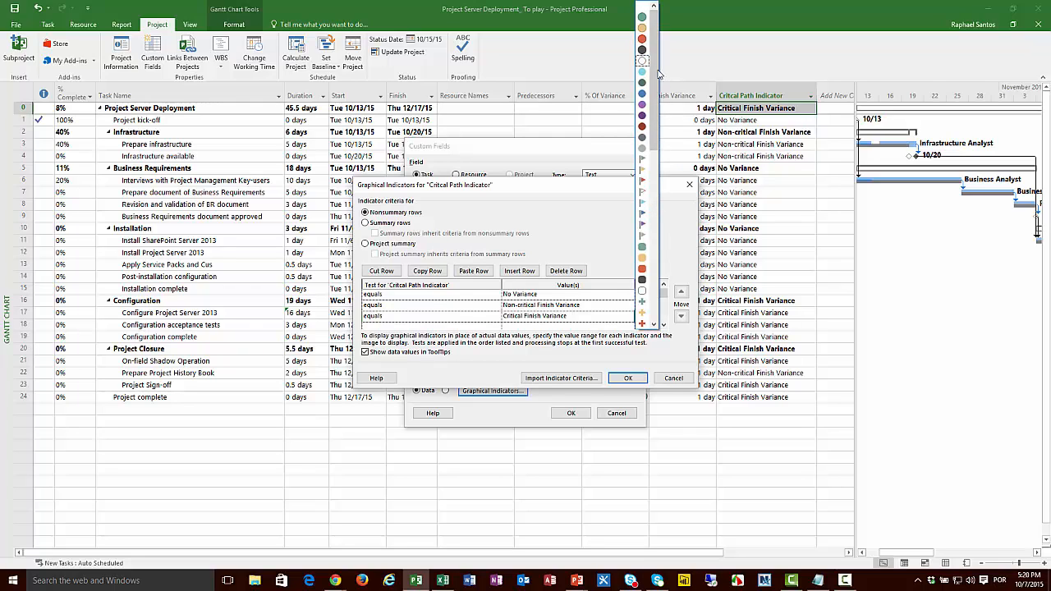
left_click(642, 40)
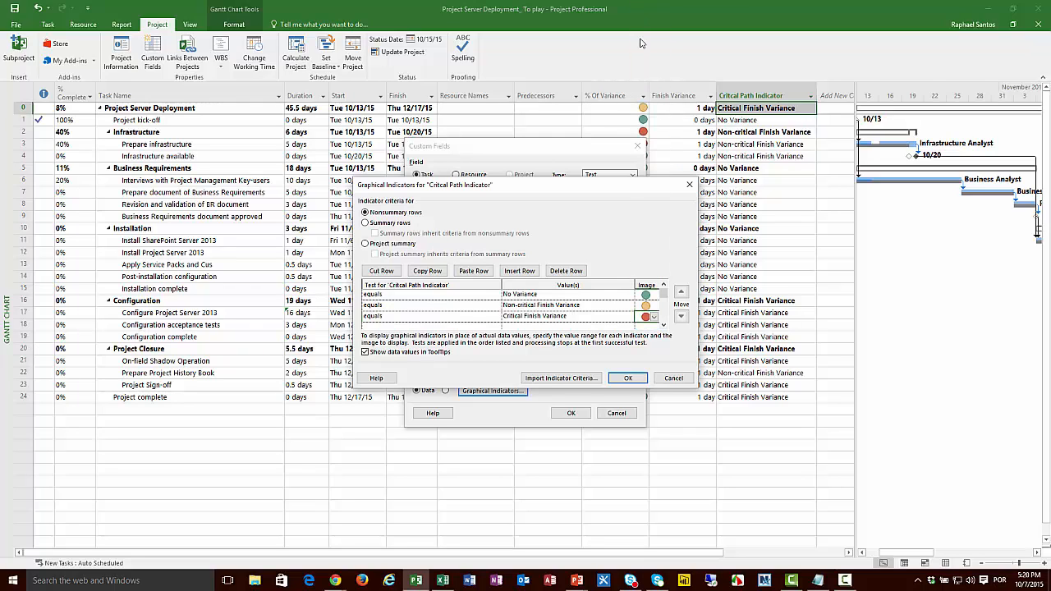
Step: Make summary rows inherit the nonsummary criteria and the project summary inherit the summary criteria, and apply the custom field changes
left_click(380, 224)
left_click(402, 234)
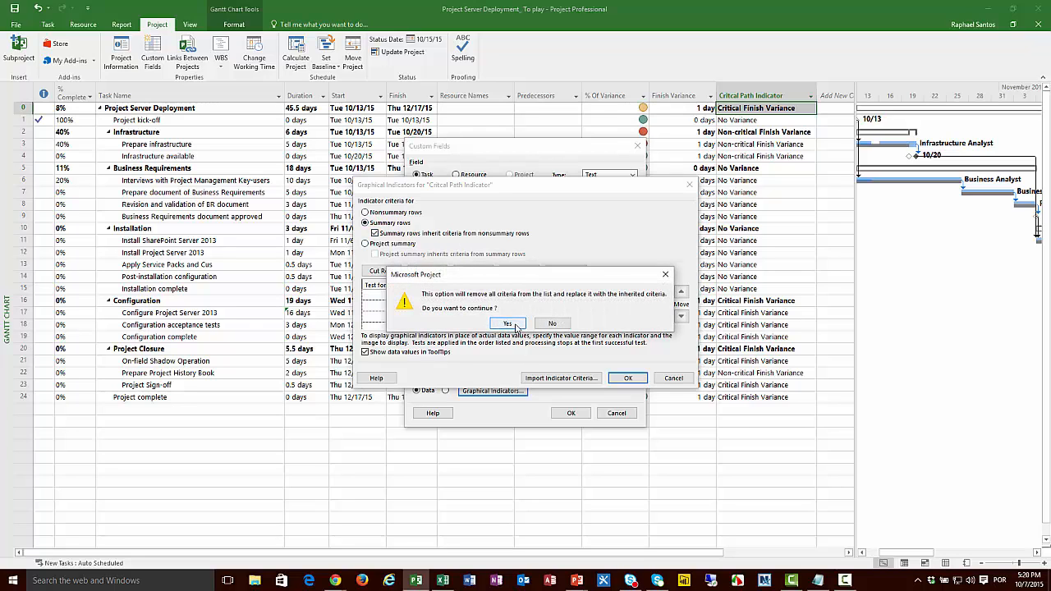
left_click(509, 324)
left_click(408, 247)
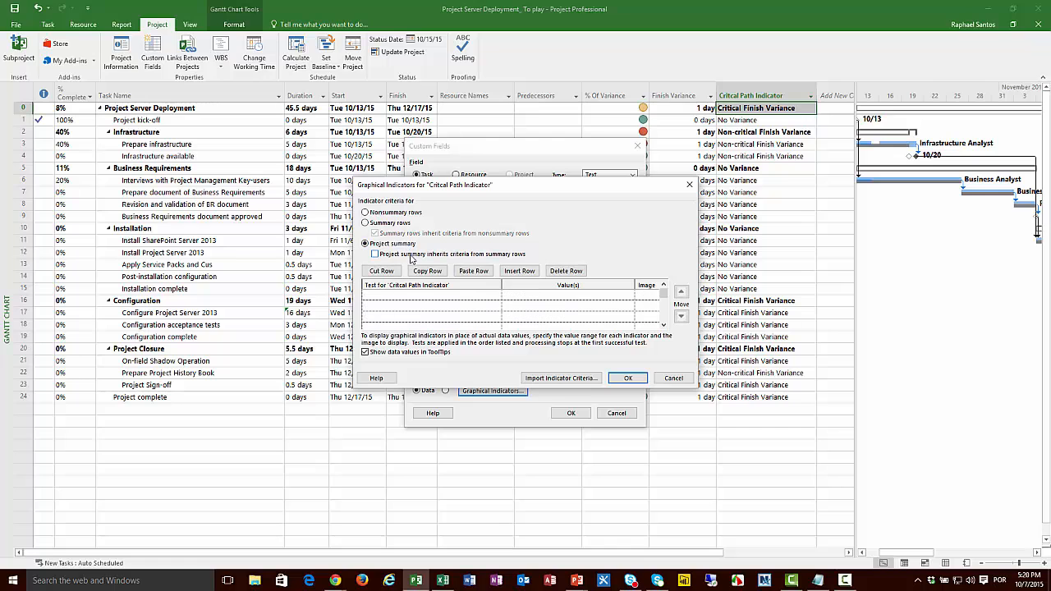
left_click(415, 255)
left_click(509, 323)
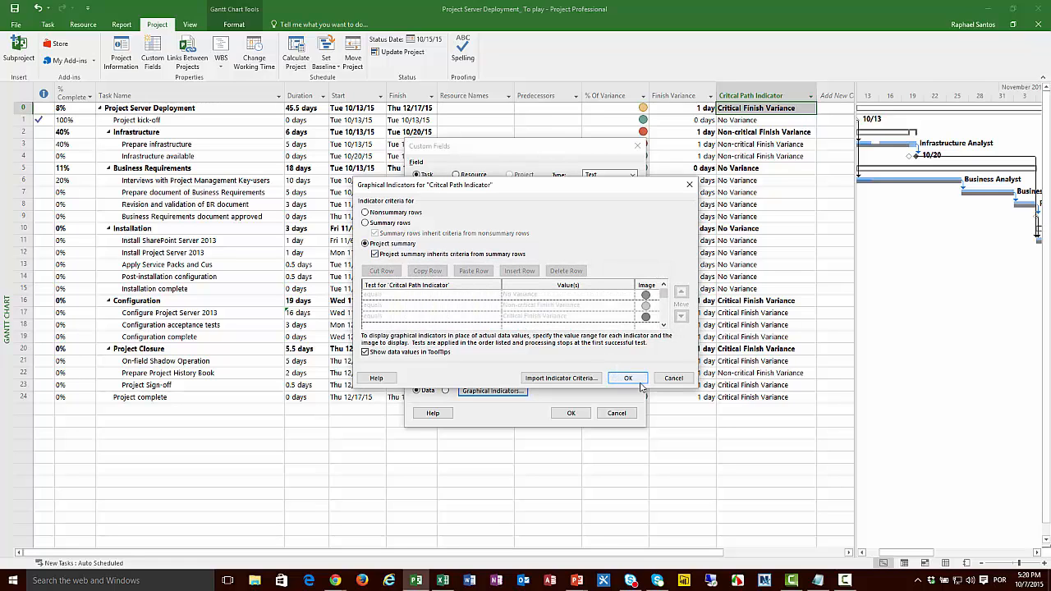
left_click(627, 379)
left_click(570, 413)
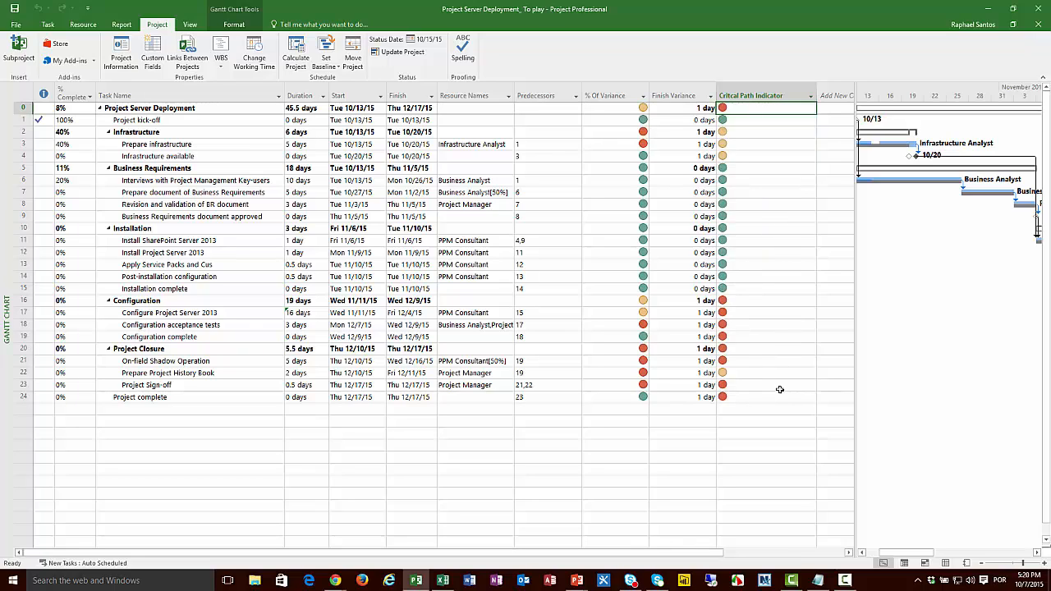
Step: Examine the Critcal Path Indicator circles of the Infrastructure summary and its two subtasks
mouse_move(780, 389)
mouse_move(737, 120)
left_click(225, 145)
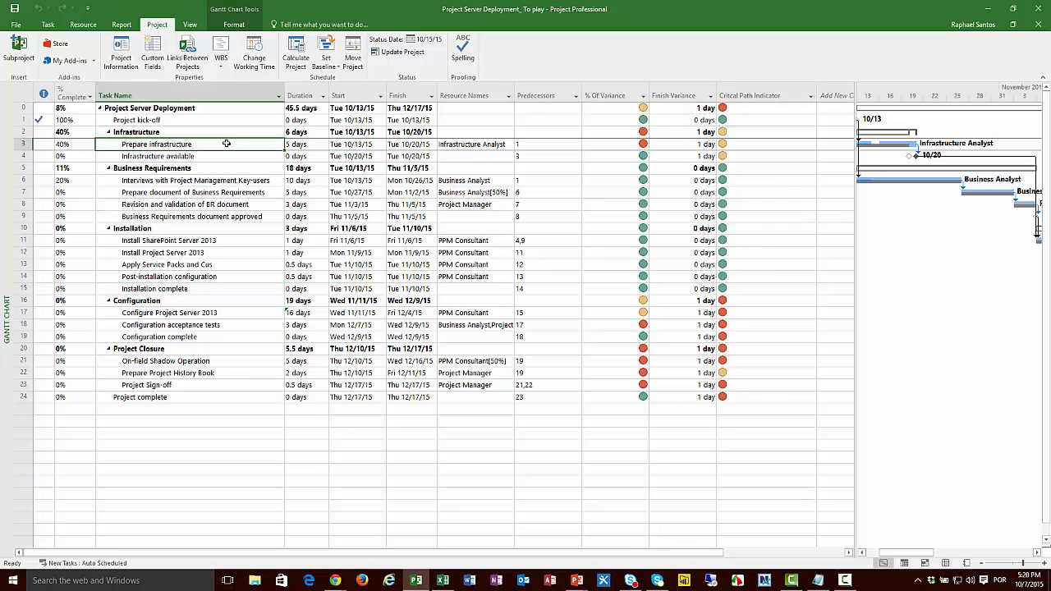
left_click(219, 160)
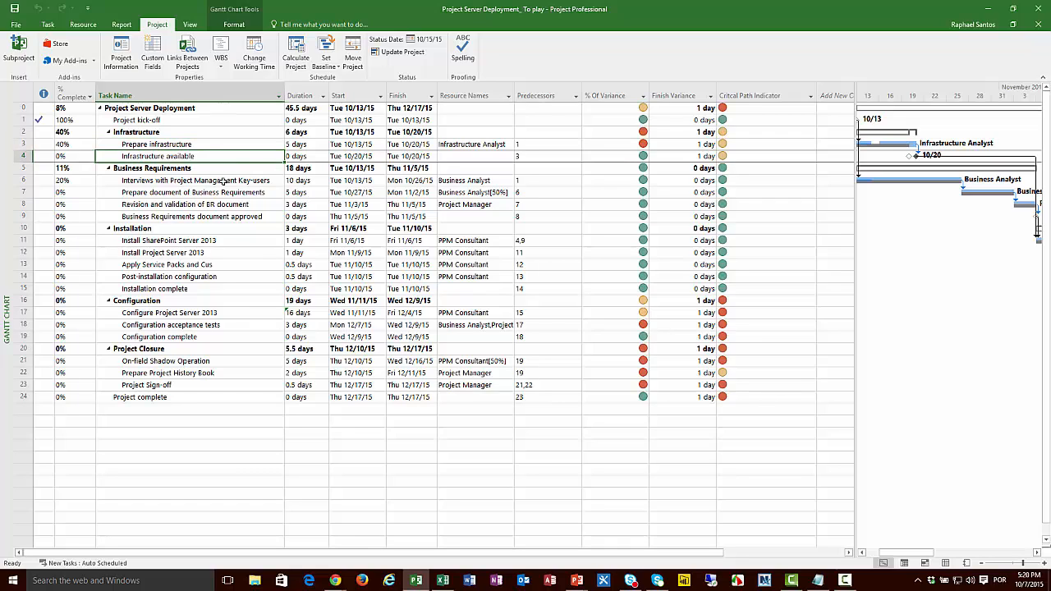
left_click(193, 133)
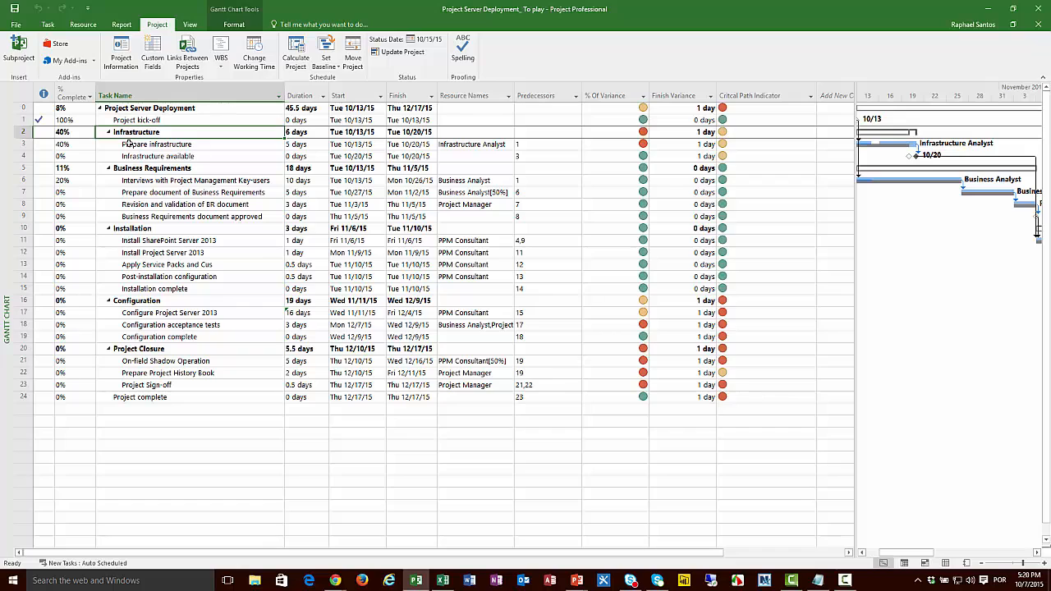
left_click(19, 133)
left_click_drag(19, 138, 21, 154)
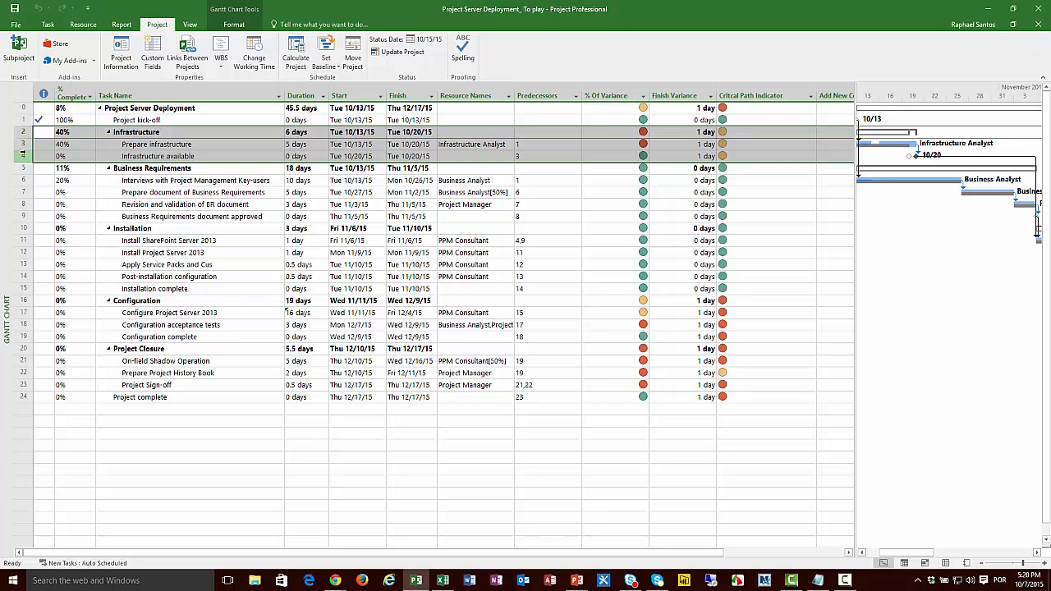
left_click(759, 134)
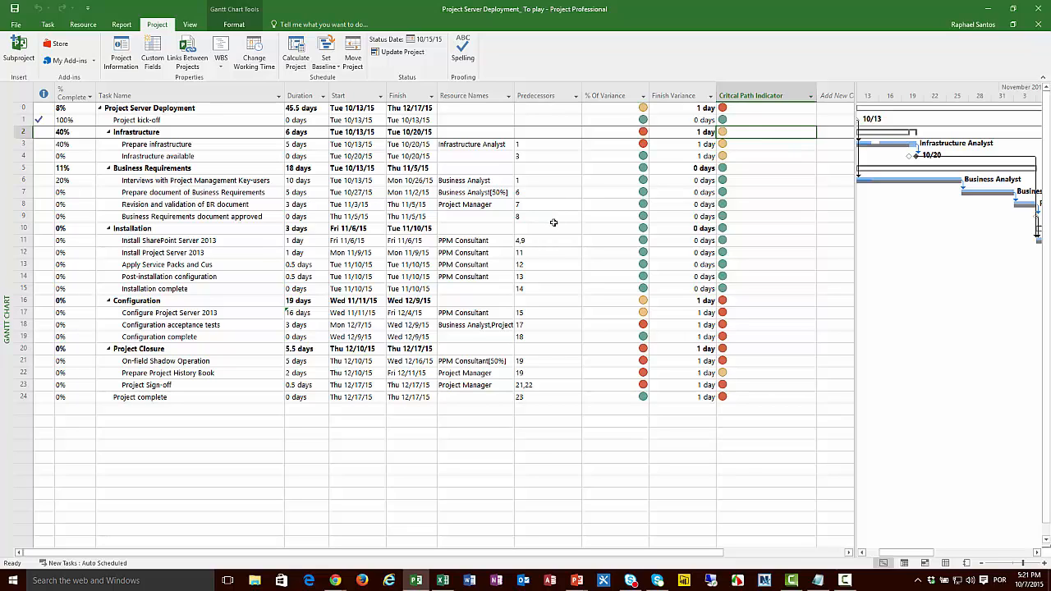
Step: Examine the indicators of the tasks from Configure Project Server 2013 through Project complete and of the project summary row
left_click(153, 316)
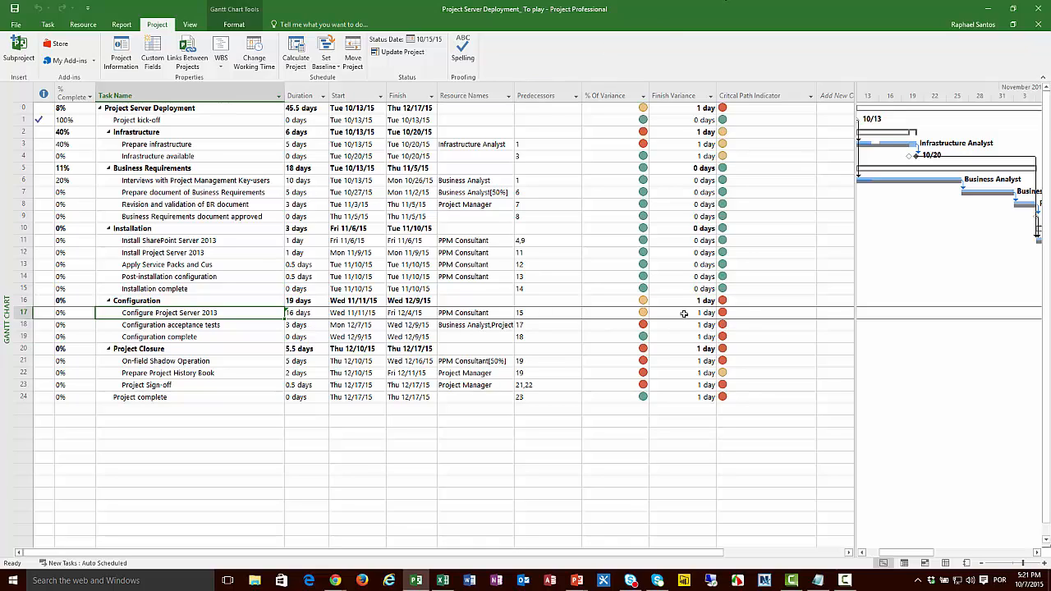
left_click(19, 313)
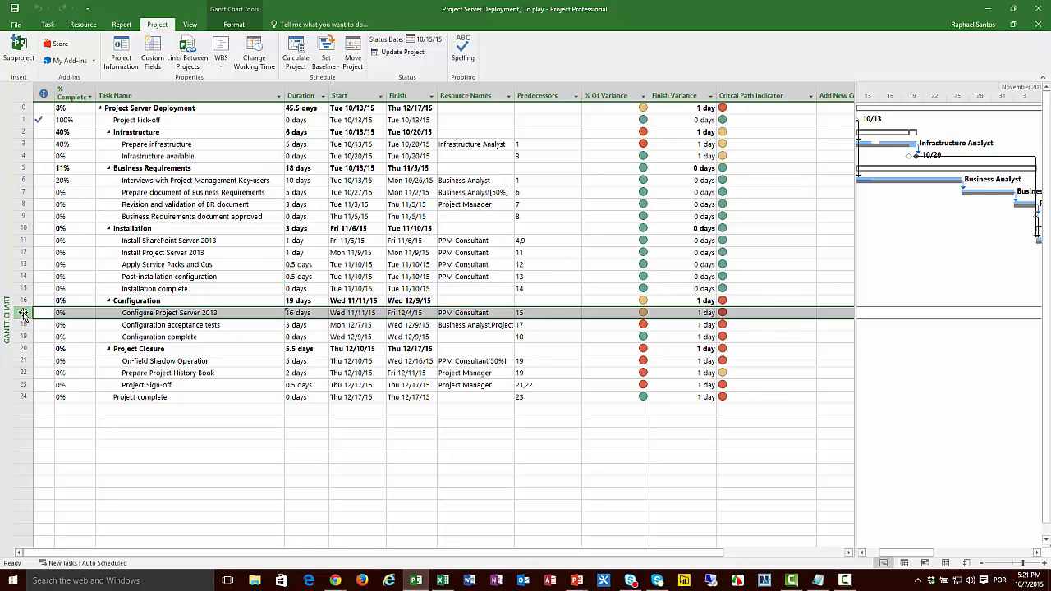
key("shift+Down")
key("shift+Down")
key("shift+Down")
key("shift+Down")
key("shift+Down")
key("shift+Down")
key("shift+Down")
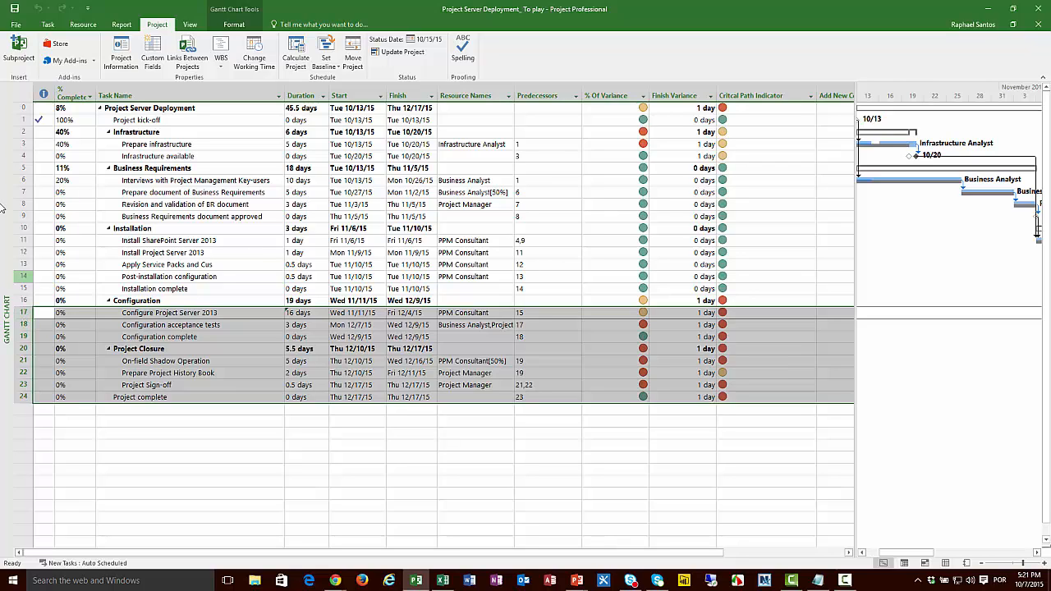
left_click(23, 107)
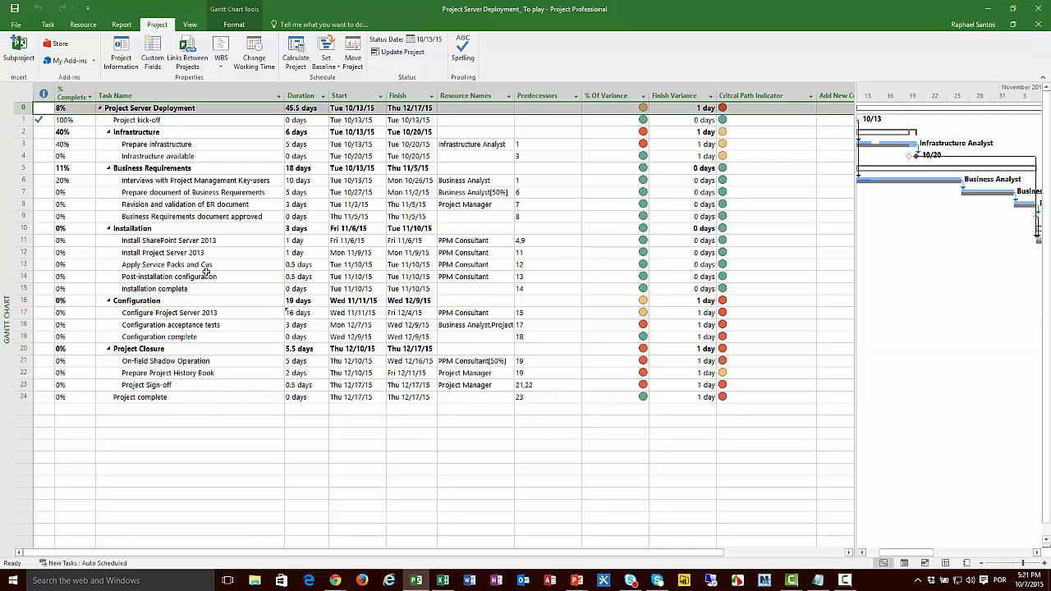
left_click(754, 107)
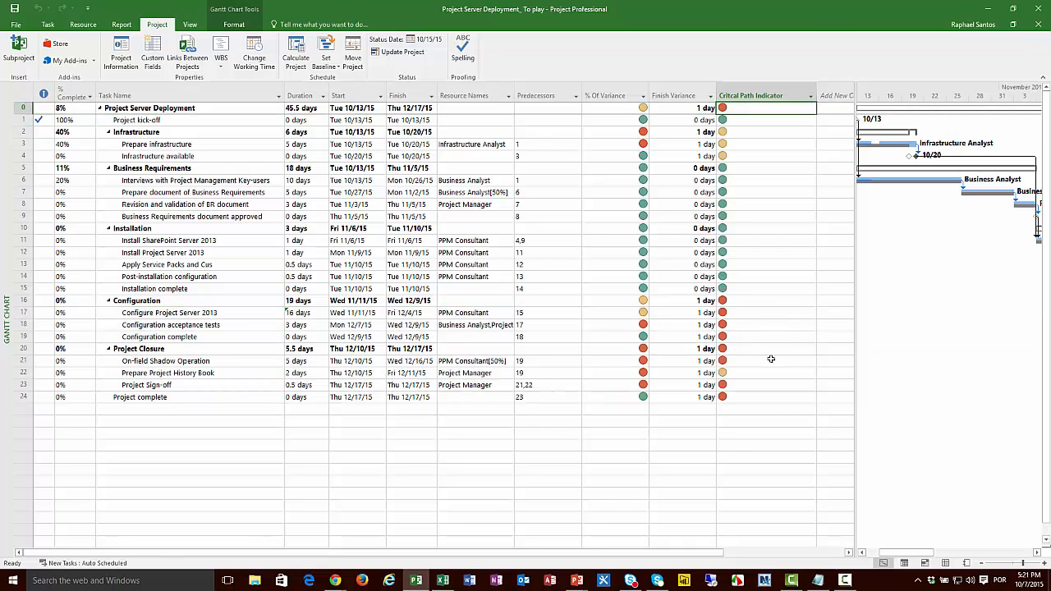
Step: Hide the Finish Variance column
mouse_move(771, 359)
right_click(678, 94)
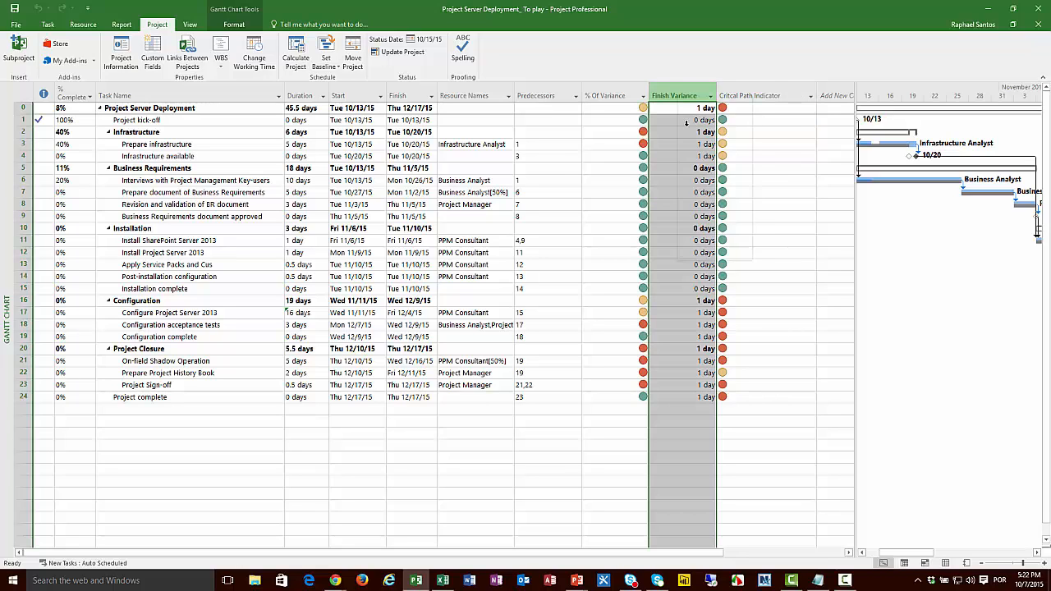
left_click(708, 188)
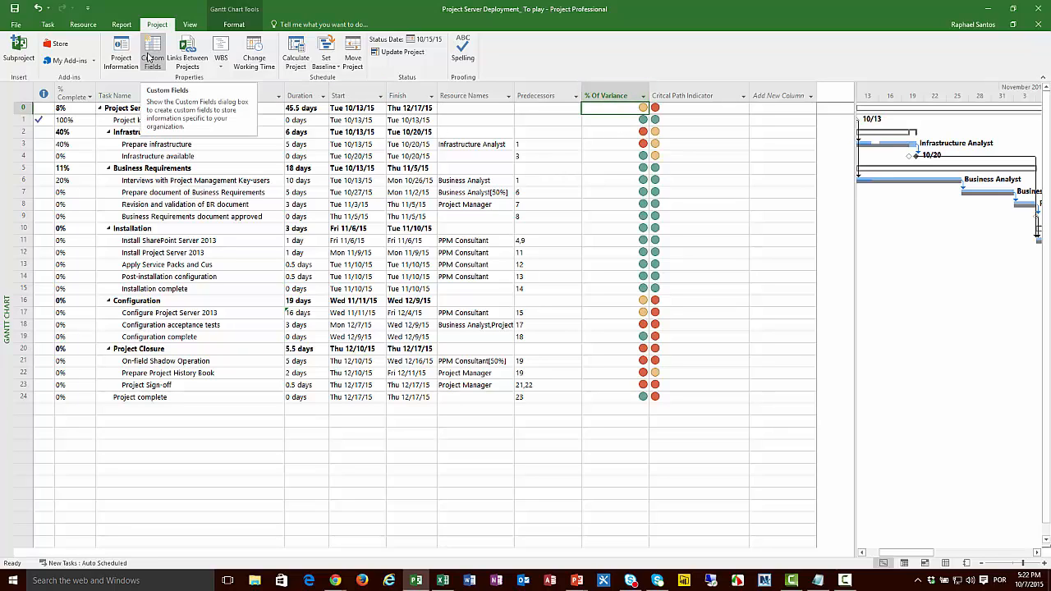
Step: Set the % Of Variance (Number1) custom field to display data instead of graphical indicators
left_click(150, 57)
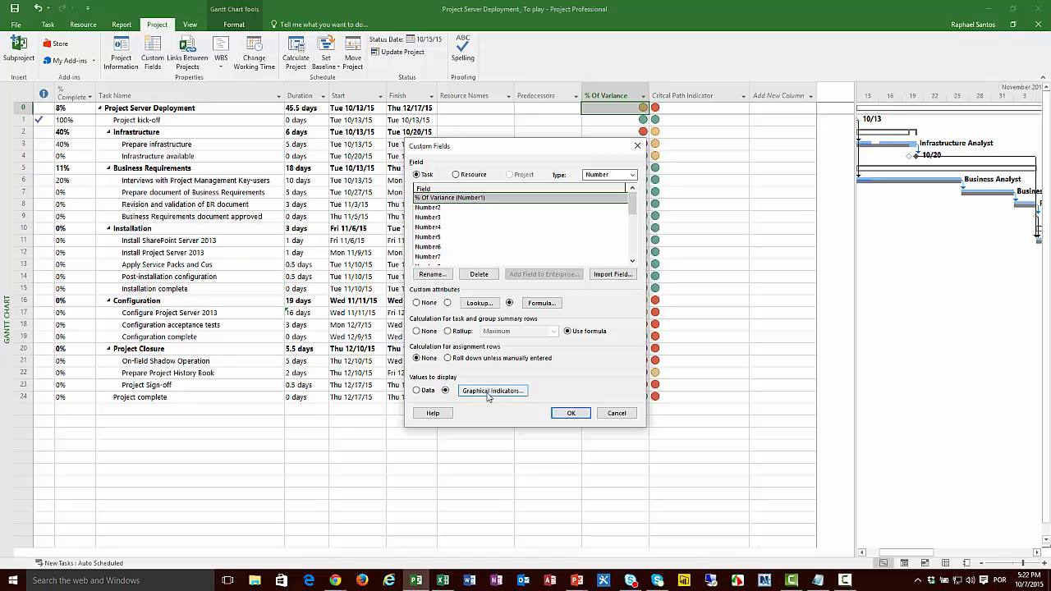
left_click(425, 391)
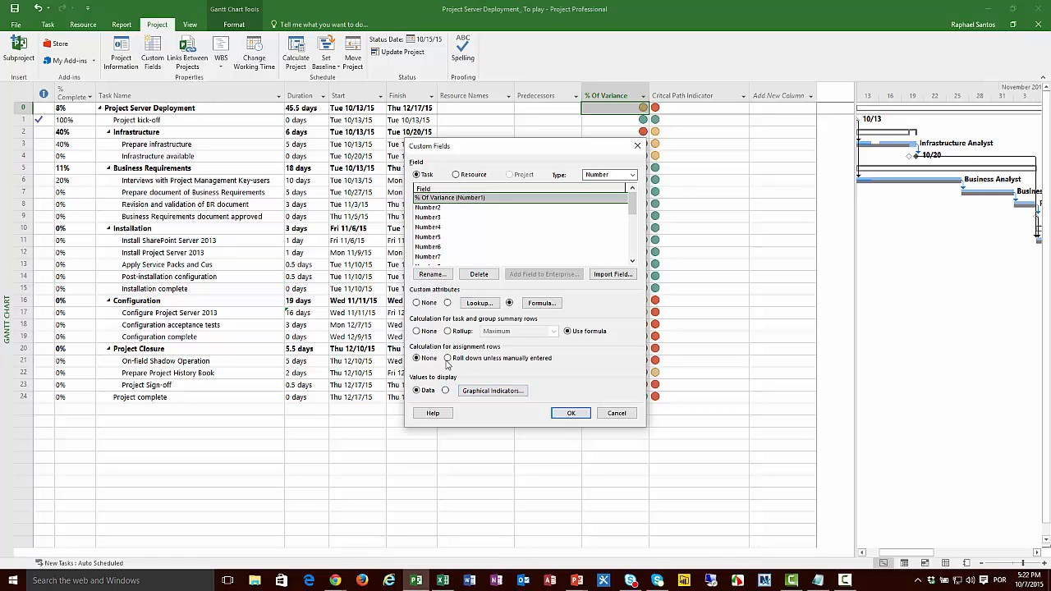
left_click(570, 413)
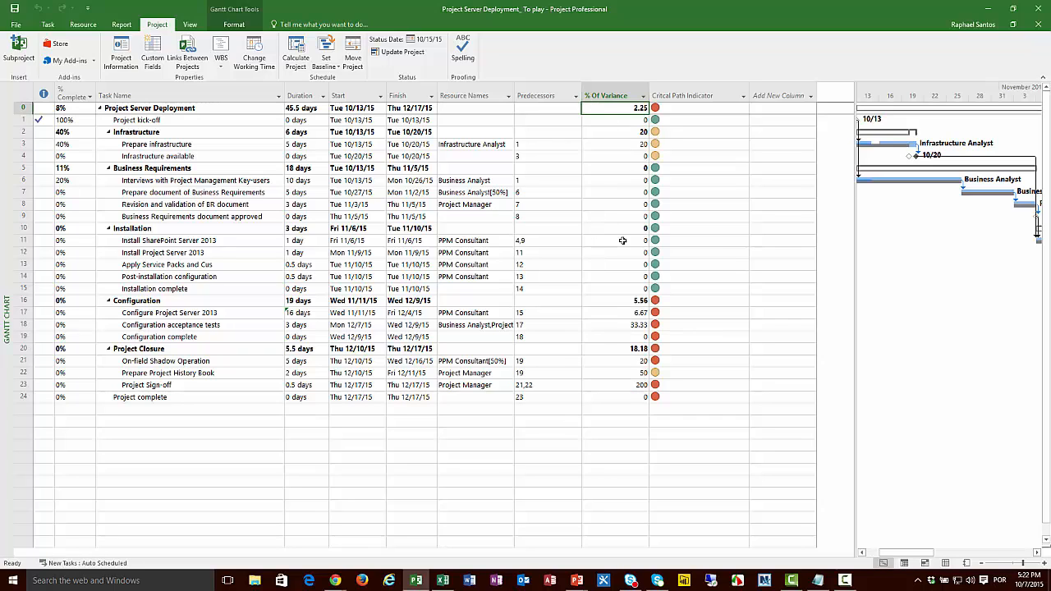
Step: Center the data in the % Of Variance column through its field settings
right_click(608, 96)
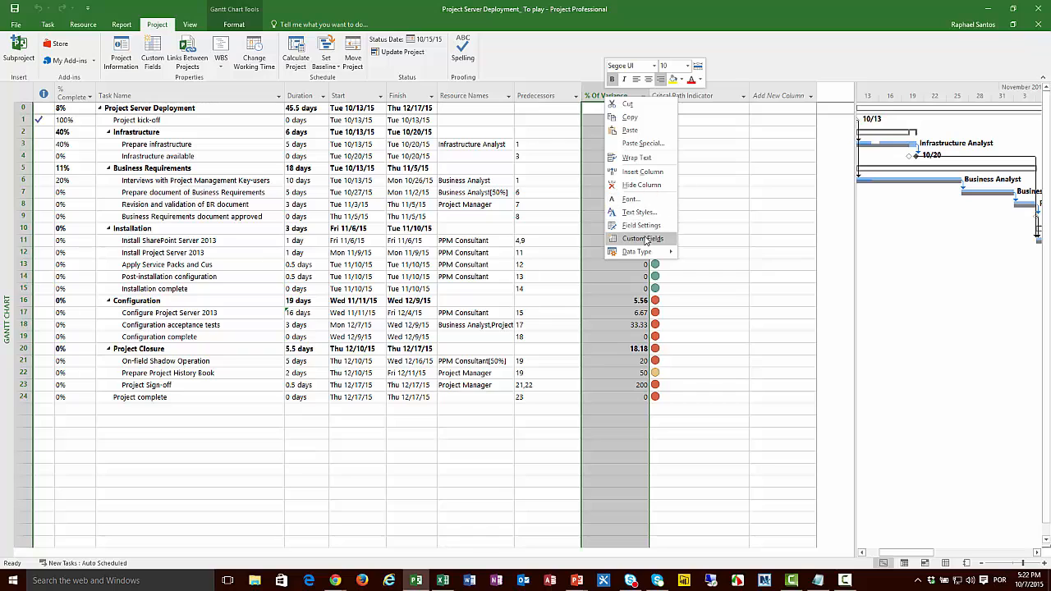
left_click(642, 226)
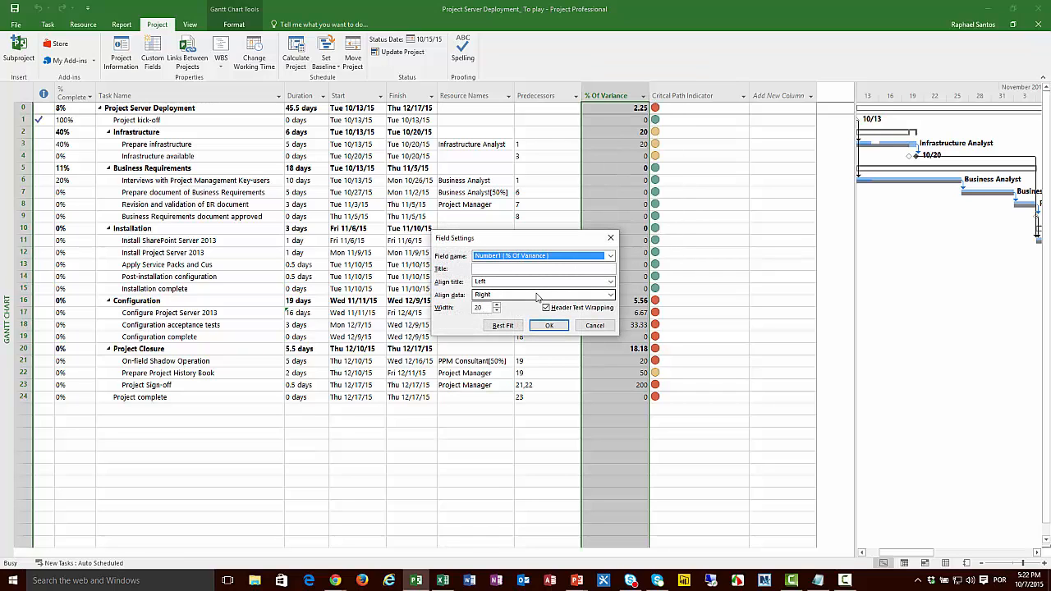
left_click(527, 294)
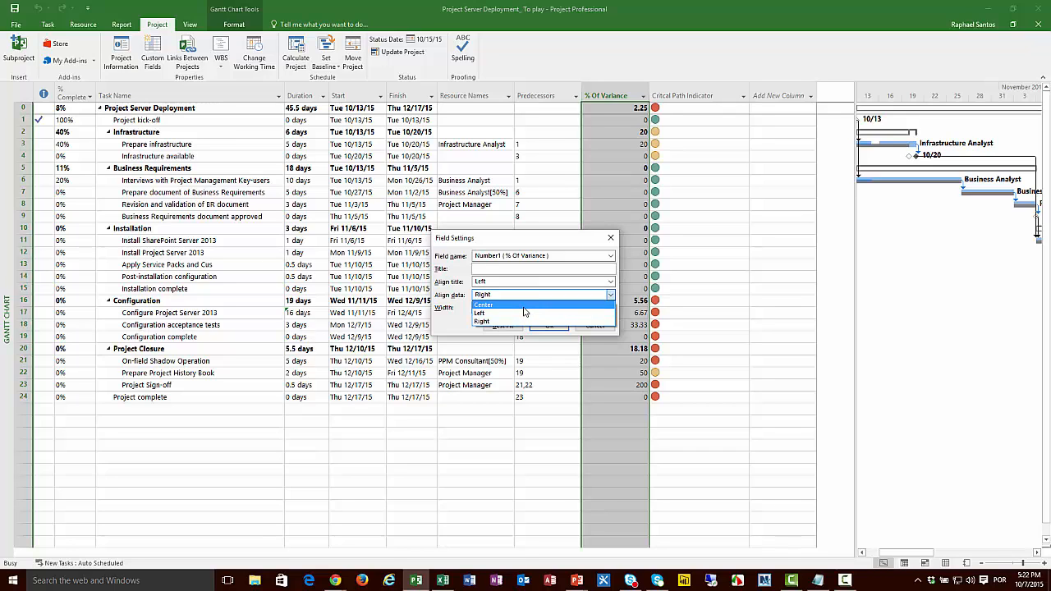
left_click(525, 311)
left_click(549, 326)
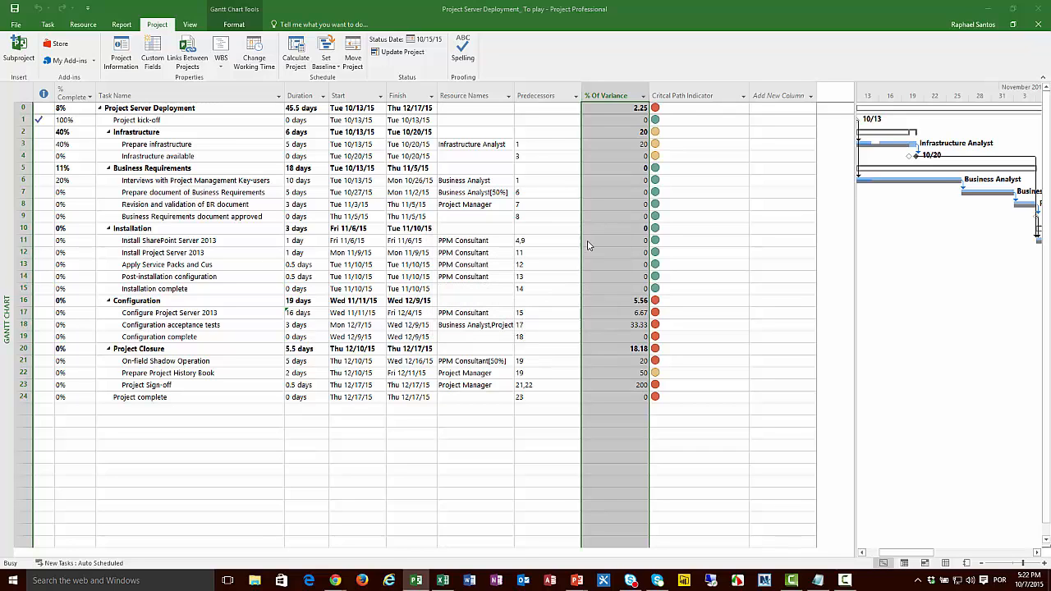
Step: Center the data in the Critcal Path Indicator column through its field settings
left_click(681, 95)
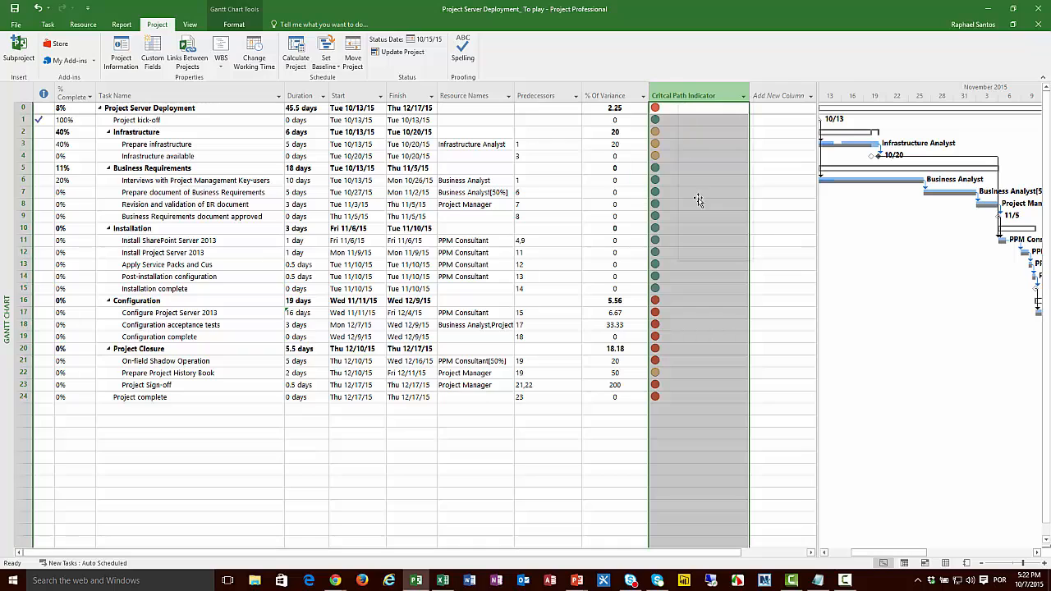
right_click(683, 96)
left_click(718, 227)
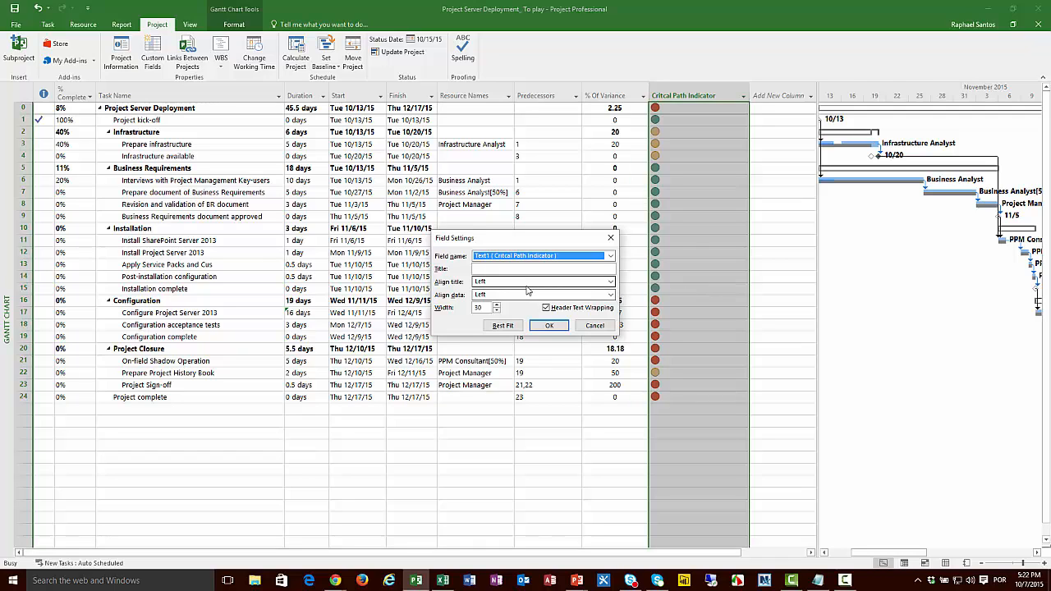
left_click(530, 294)
left_click(523, 307)
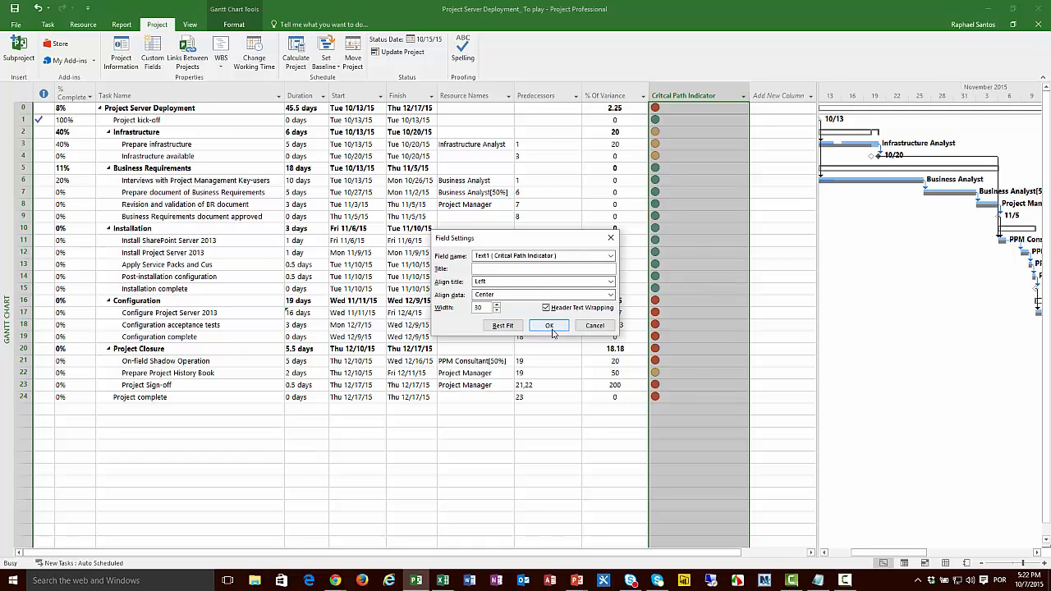
left_click(549, 326)
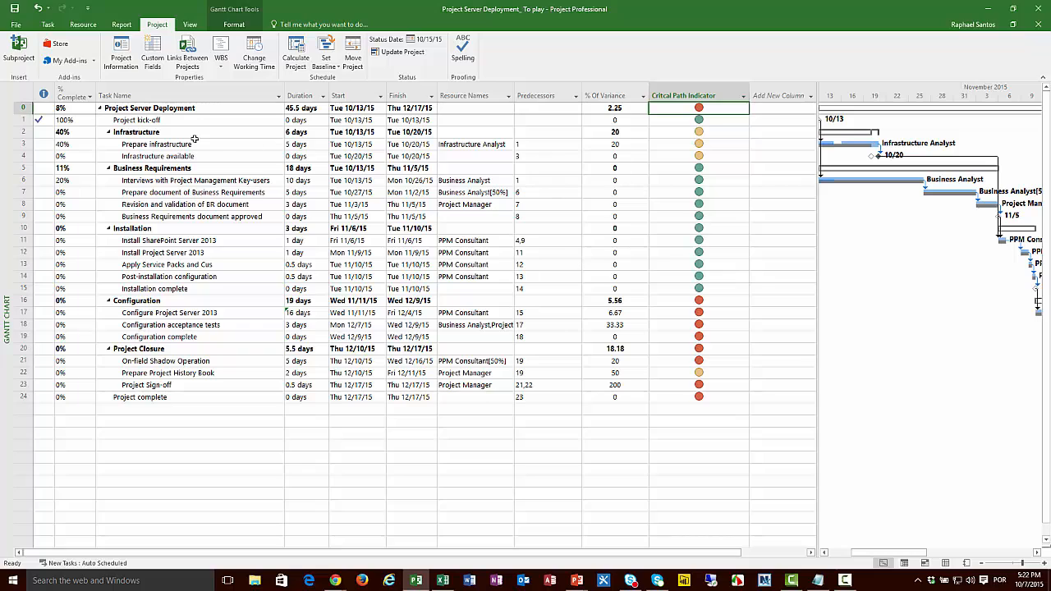
Step: Narrow the Critcal Path Indicator column so it fits its heading, and select the project summary's finish date
left_click(192, 108)
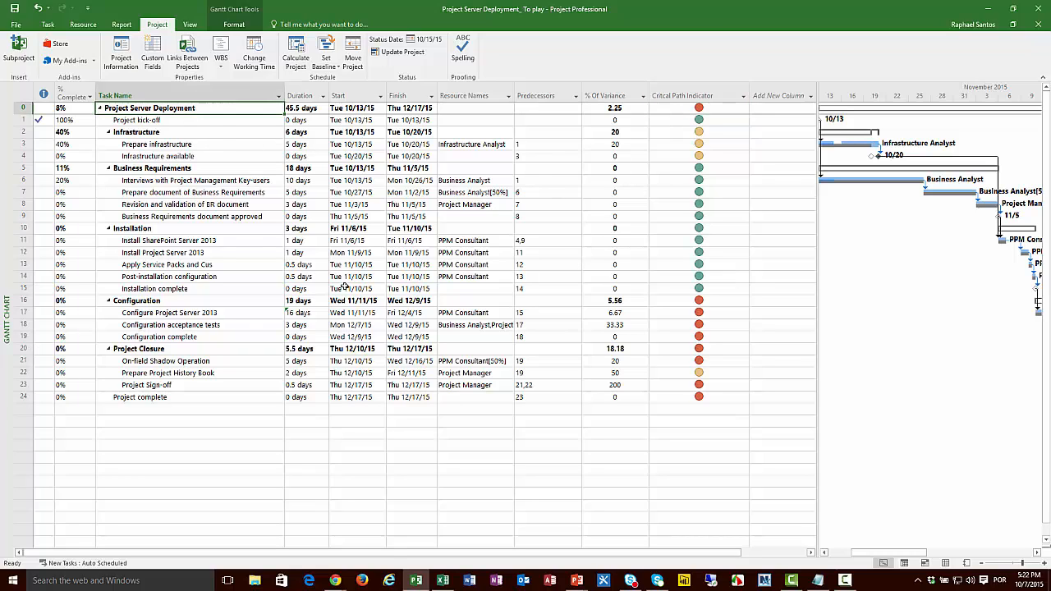
left_click_drag(744, 93, 724, 92)
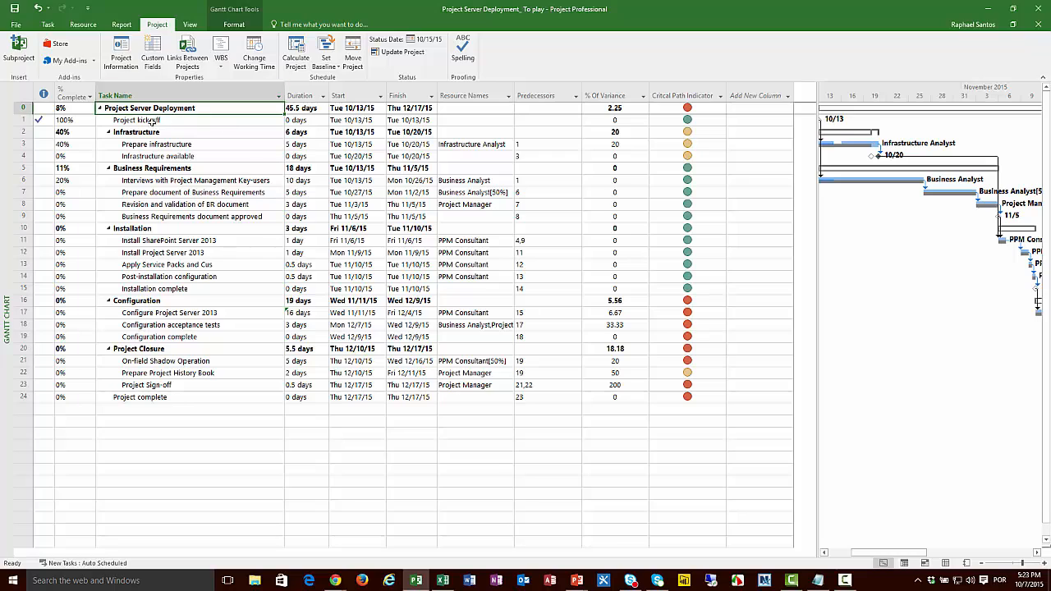
left_click(411, 109)
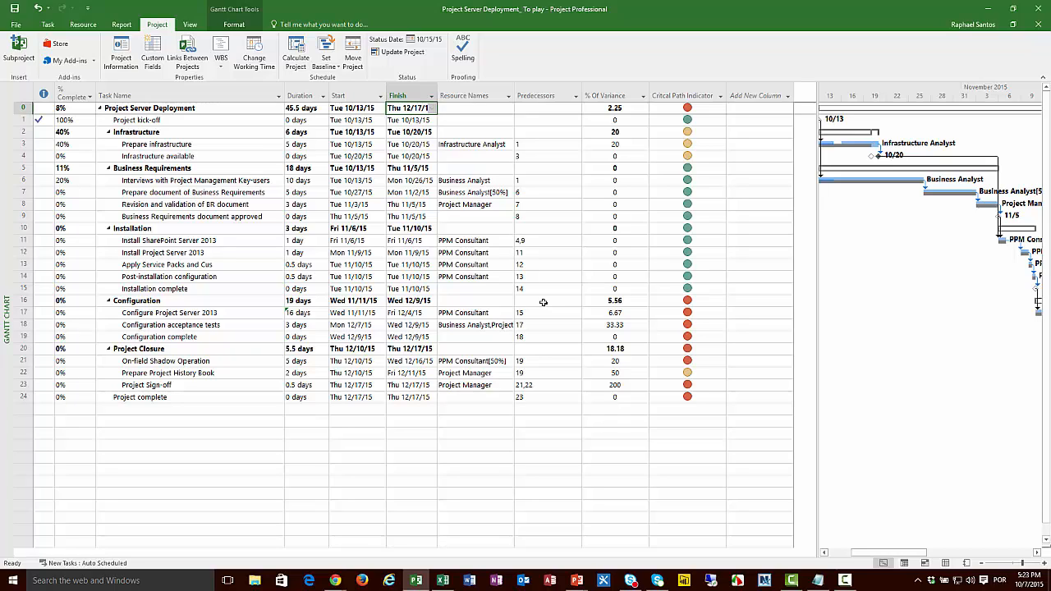
Step: Compare the % Of Variance values and Critcal Path Indicator statuses of the project summary, Project Sign-off and Prepare infrastructure tasks
left_click(701, 110)
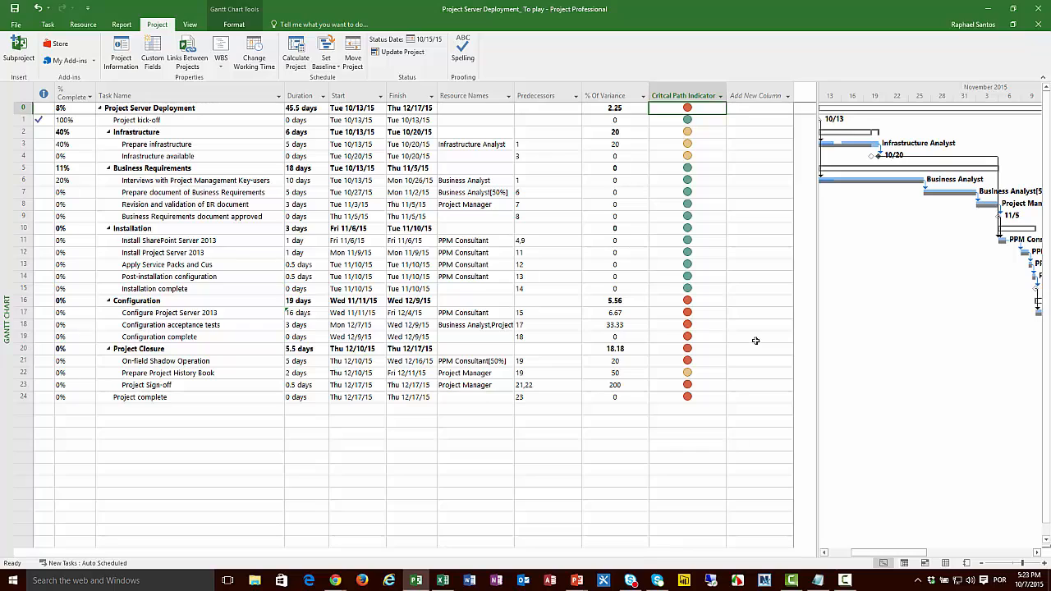
left_click(620, 110)
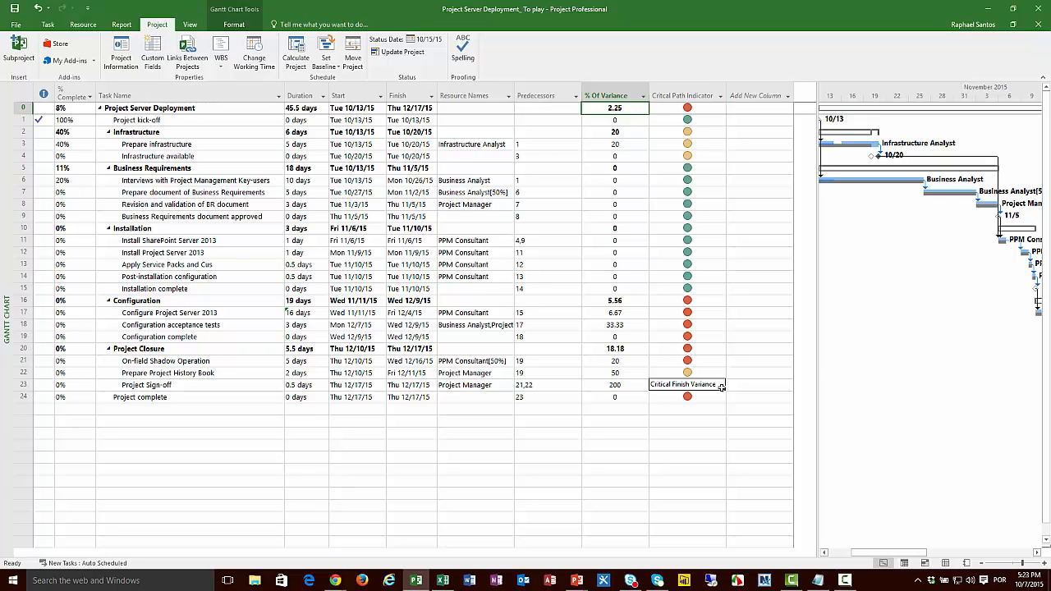
left_click(701, 146)
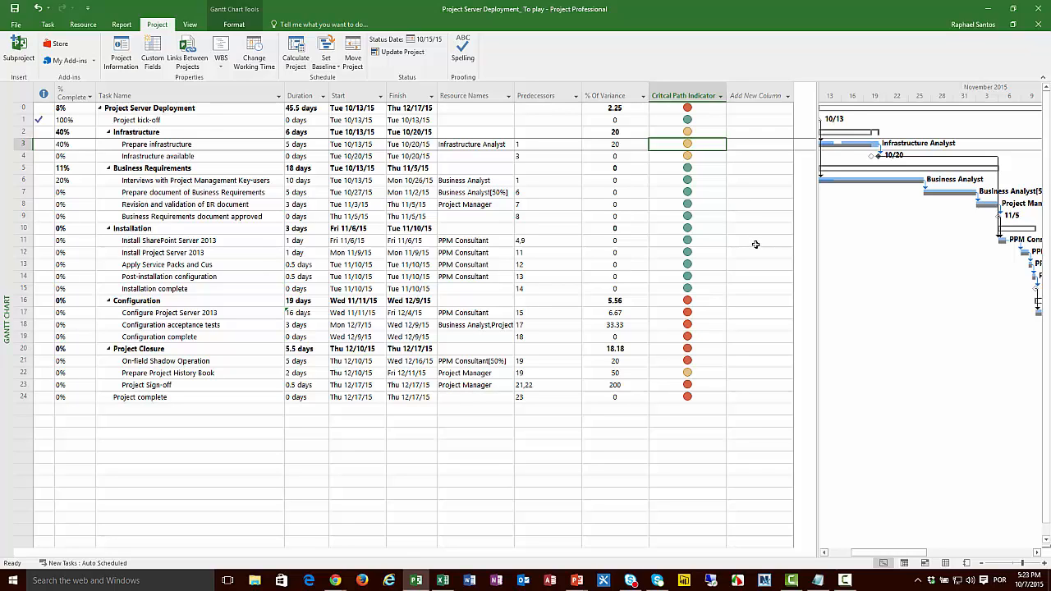
left_click(631, 145)
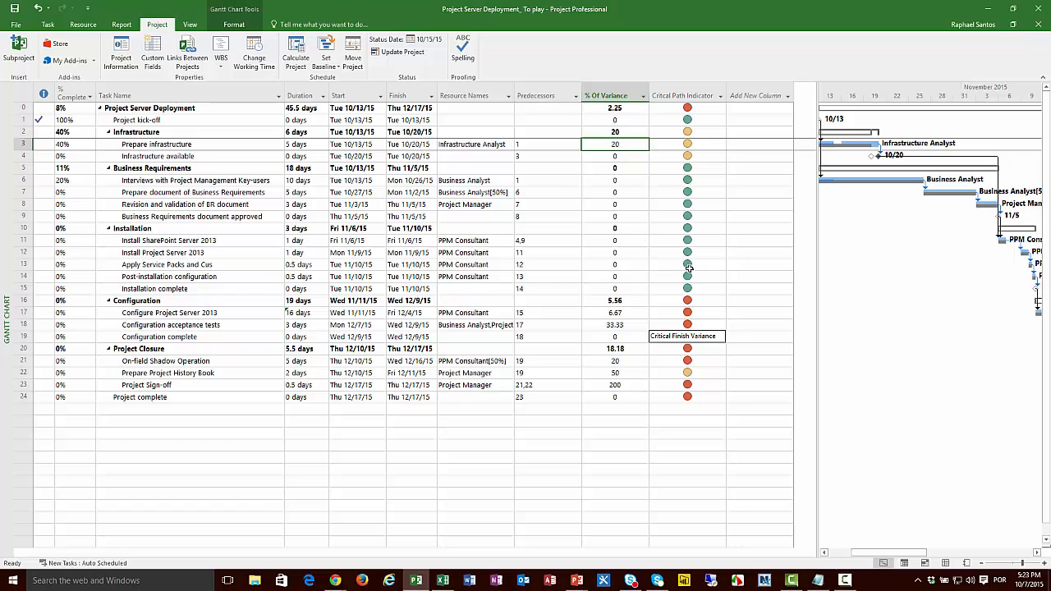
left_click(716, 145)
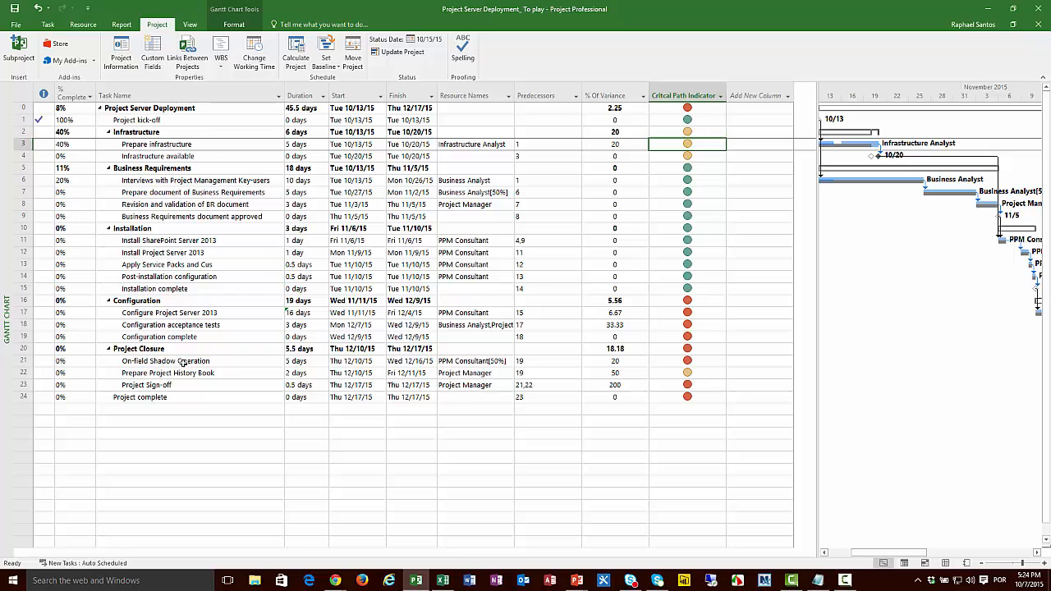
Step: Set the On-field Shadow Operation task's duration to 3 days and return to the start of its row
left_click(308, 365)
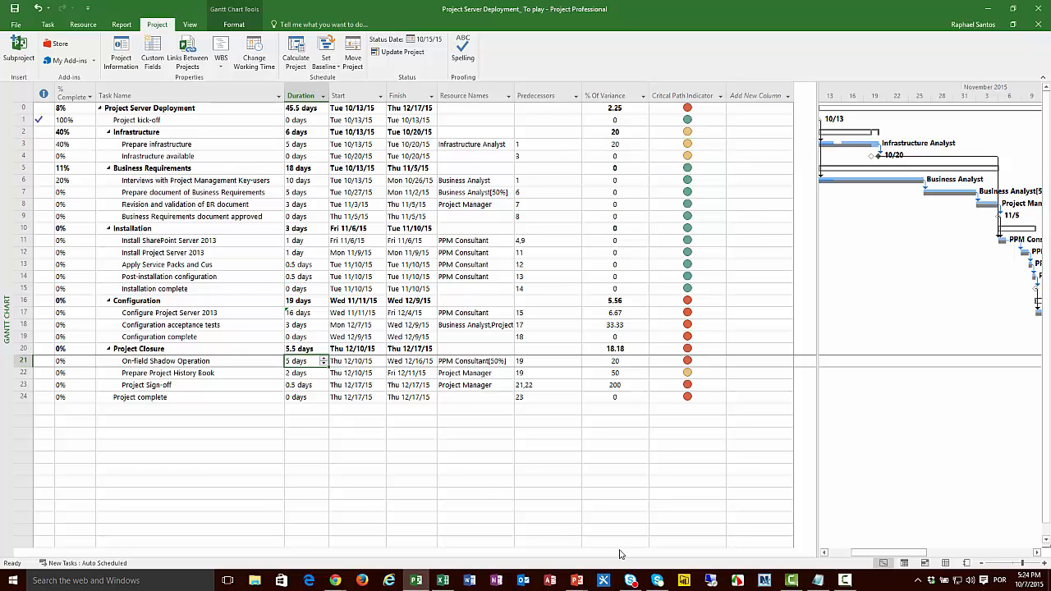
type("3")
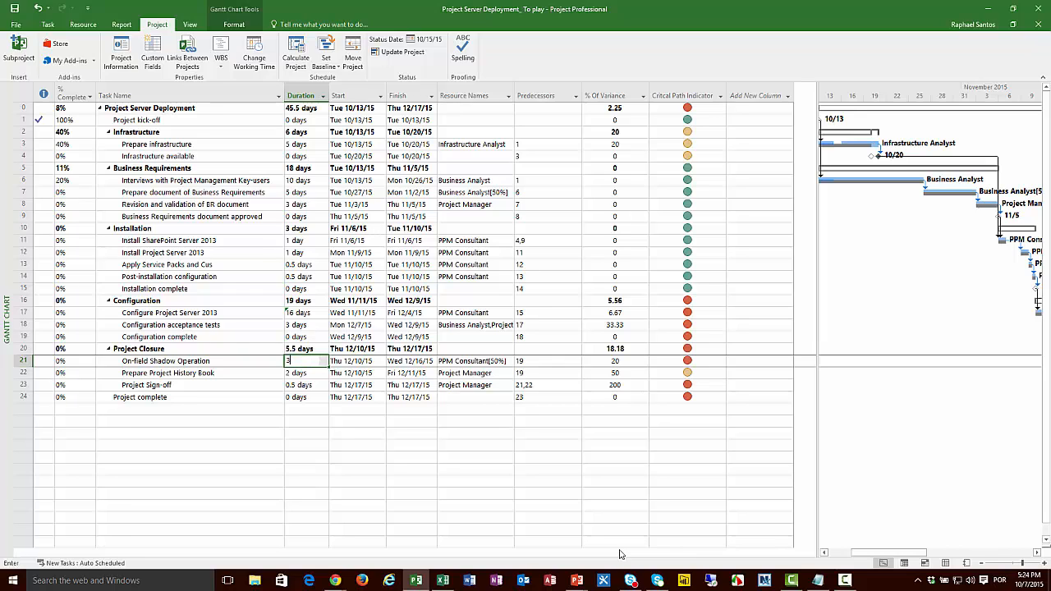
key("Return")
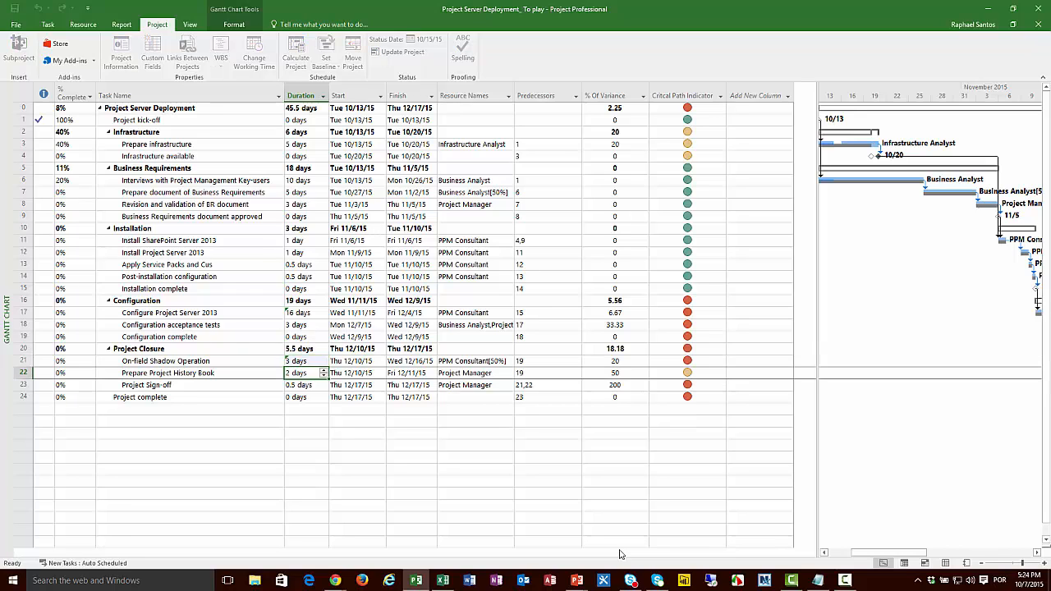
key("Up")
key("Left")
key("Left")
key("Left")
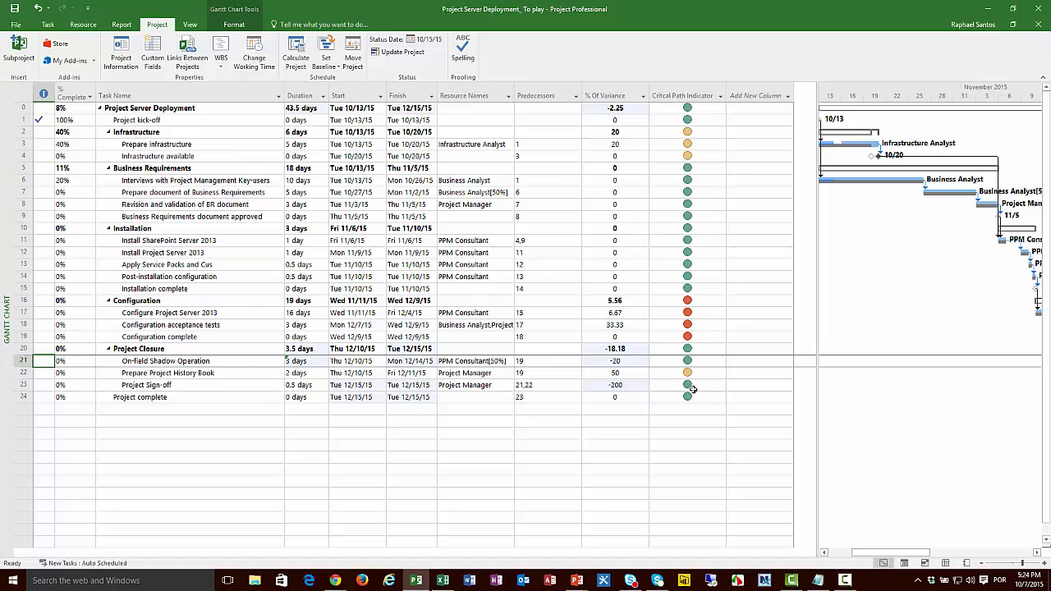
Step: Check the % Of Variance value of the Prepare Project History Book task
left_click(218, 371)
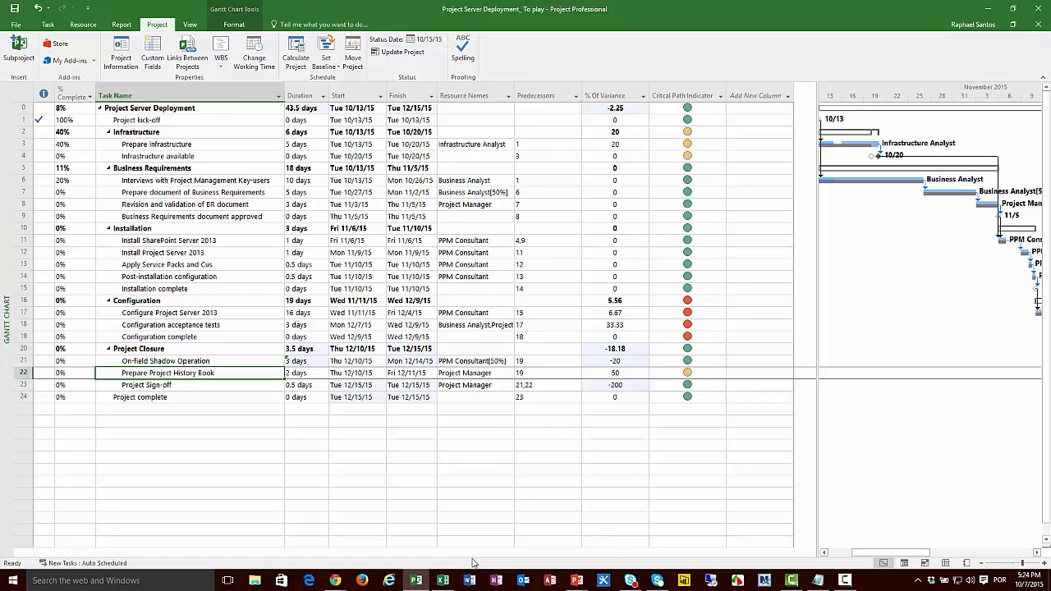
key("Right")
key("Right")
key("Right")
key("Right")
key("Right")
key("Right")
key("Right")
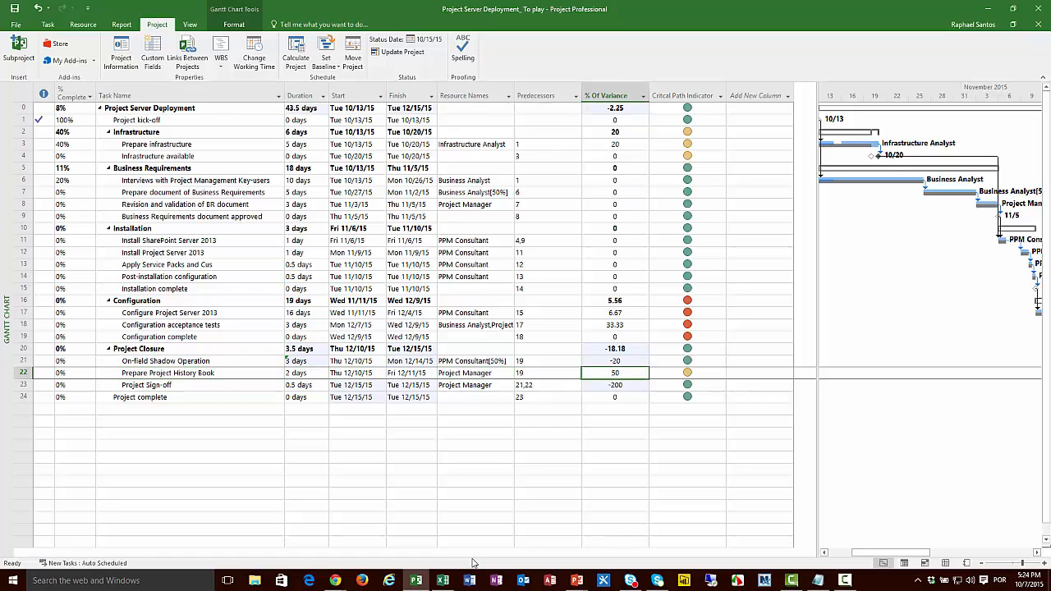
key("Left")
Step: Widen the Gantt chart area and bring the Prepare Project History Book task's bar into view beside its indicator
left_click_drag(816, 412, 739, 415)
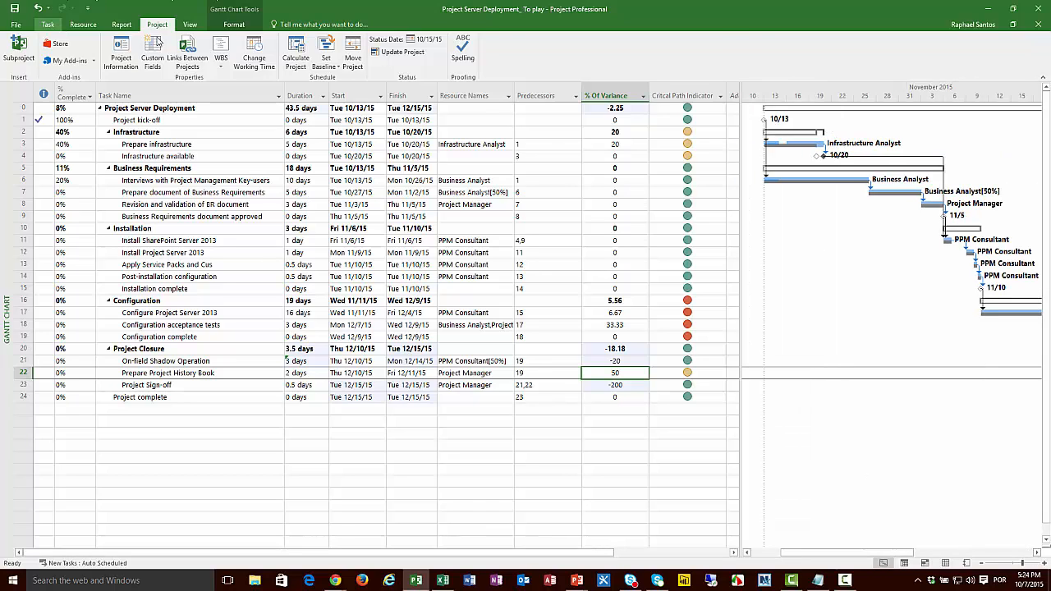
left_click(48, 24)
left_click(717, 51)
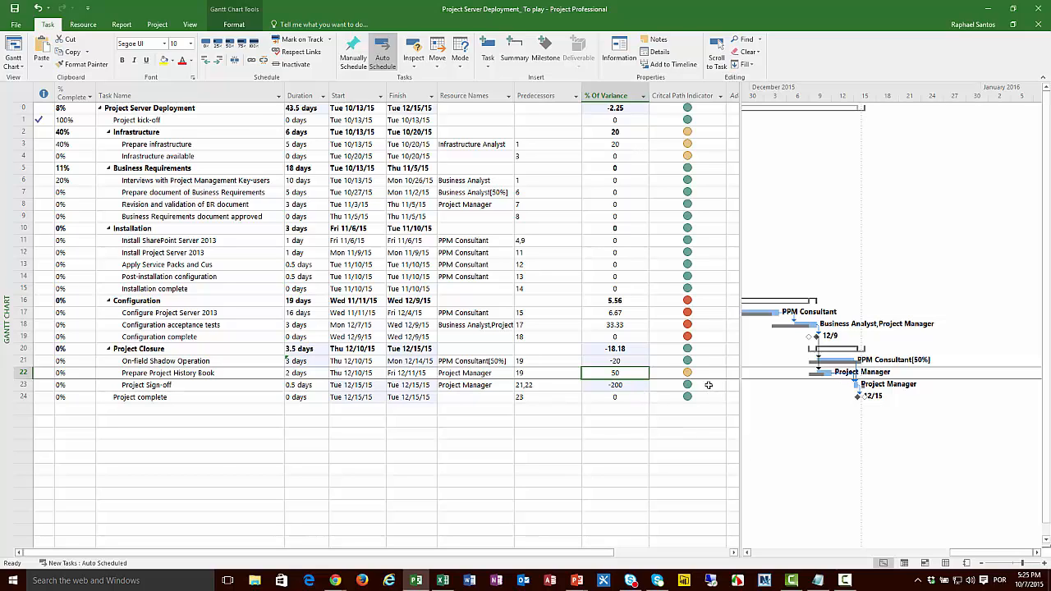
mouse_move(694, 372)
Step: Select the first cell of the task table, then switch to the PowerPoint slide show and advance to The Critical Path Indicator slide
key("ctrl+Home")
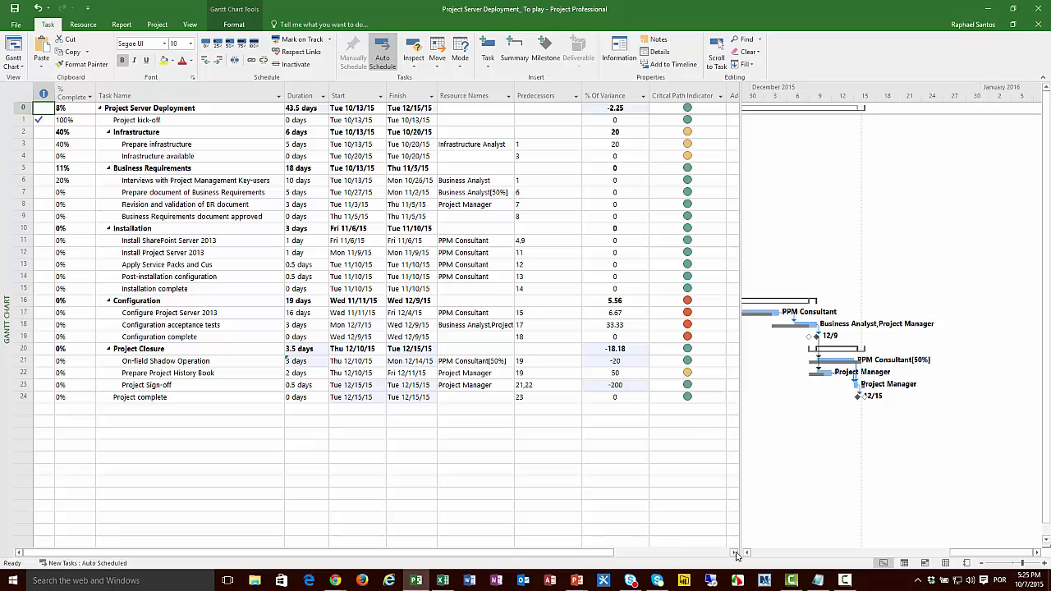
mouse_move(578, 581)
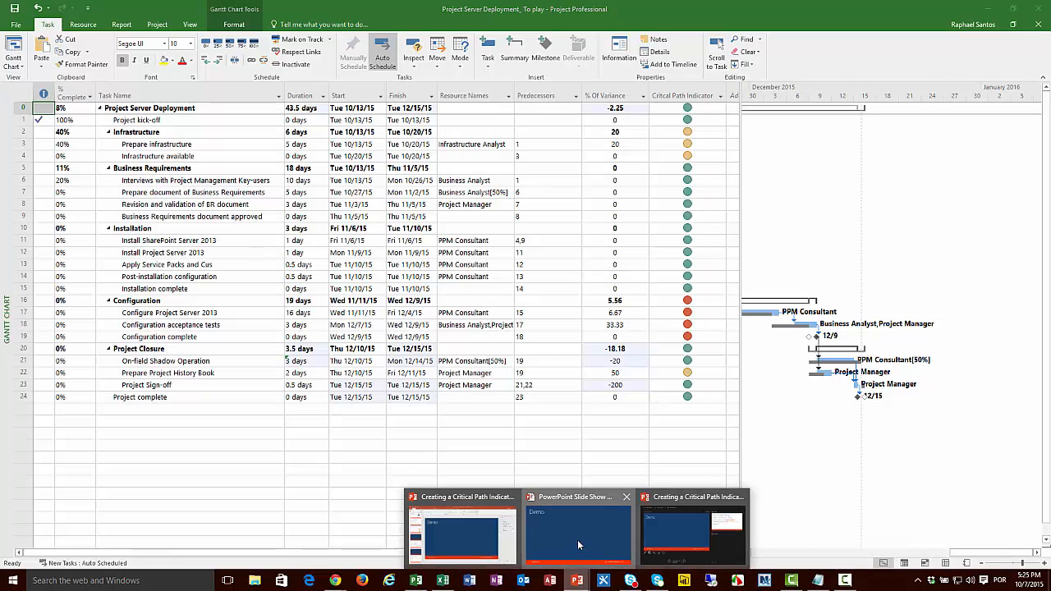
left_click(577, 540)
left_click(578, 541)
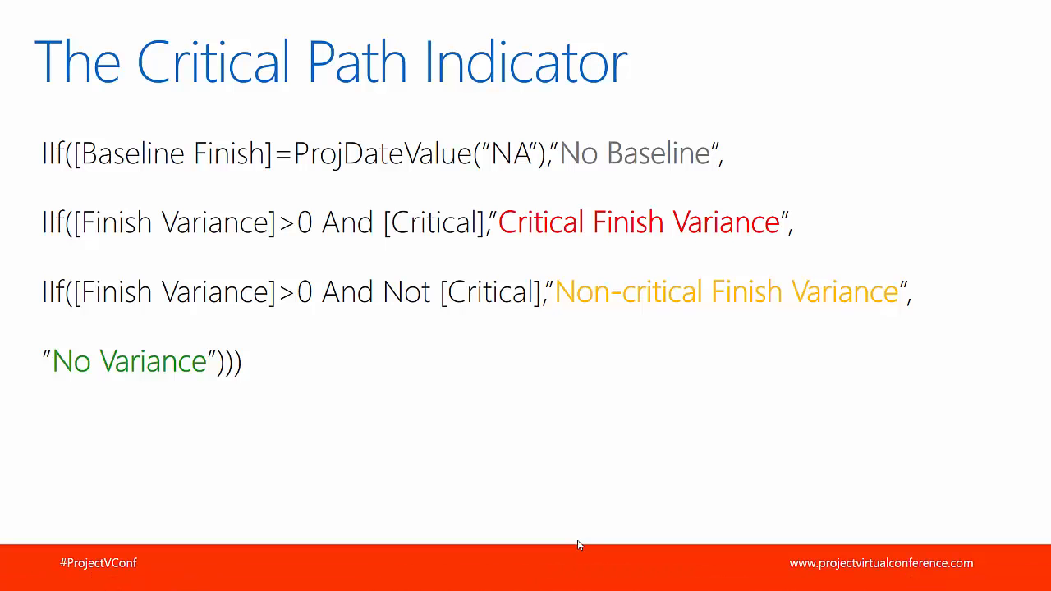